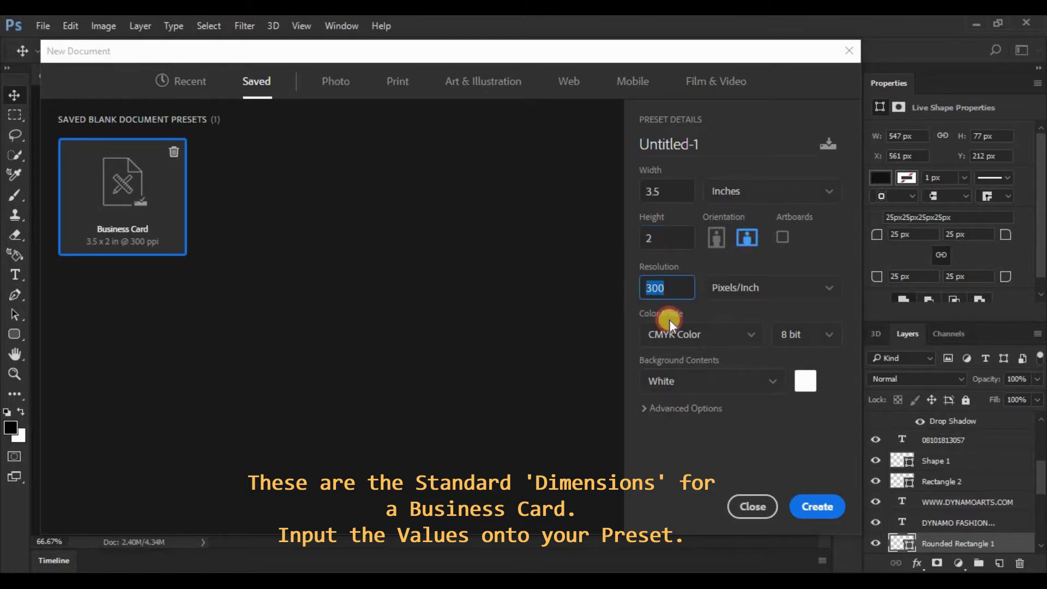
Create a 3.5 × 2 inch landscape document at 300 pixels/inch with CMYK Color mode and a white background
{"action": "left_click", "coordinate": [706, 335]}
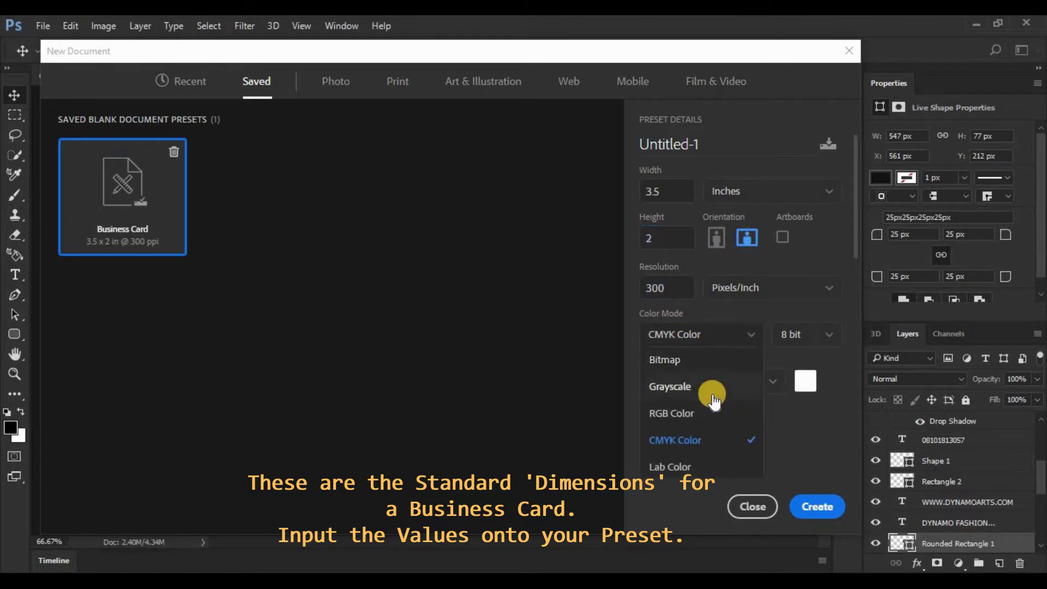
{"action": "left_click", "coordinate": [688, 442]}
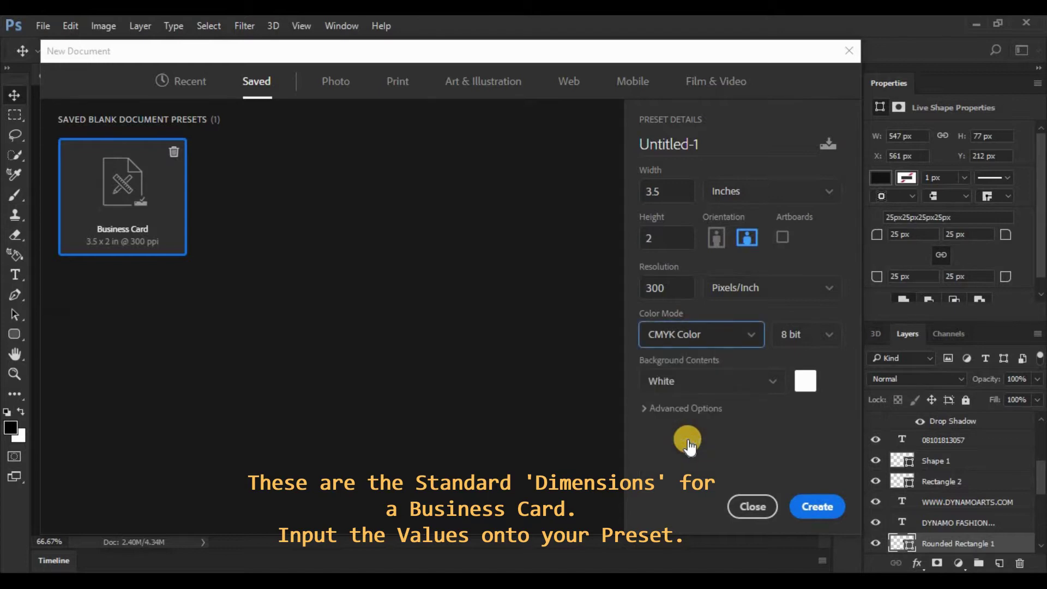
{"action": "left_click", "coordinate": [819, 510]}
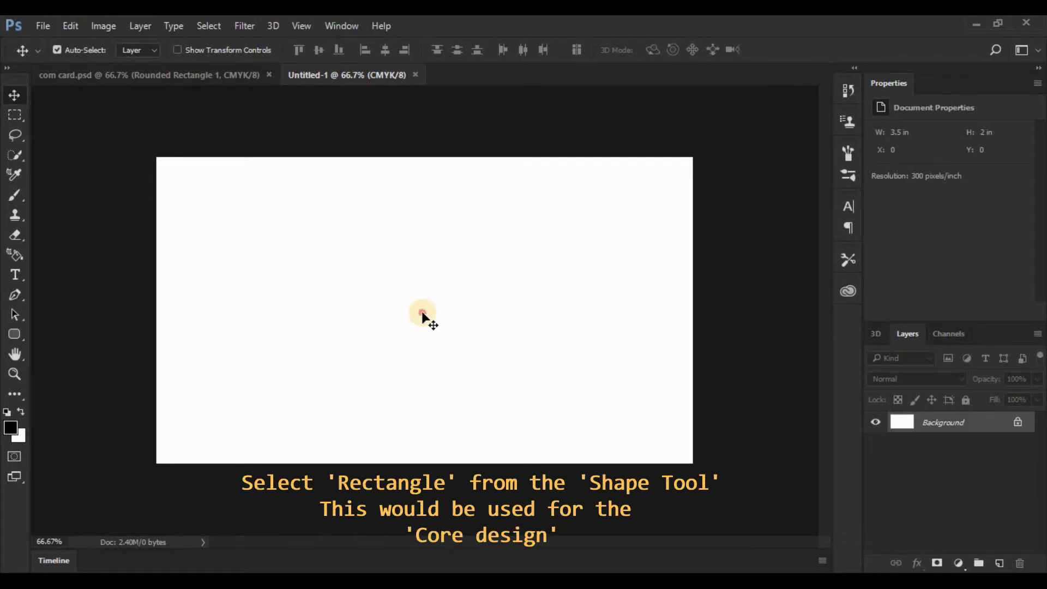
Draw a red rectangle shape about 374 × 639 px covering the right third of the card and overlapping its edges
{"action": "left_click", "coordinate": [13, 335]}
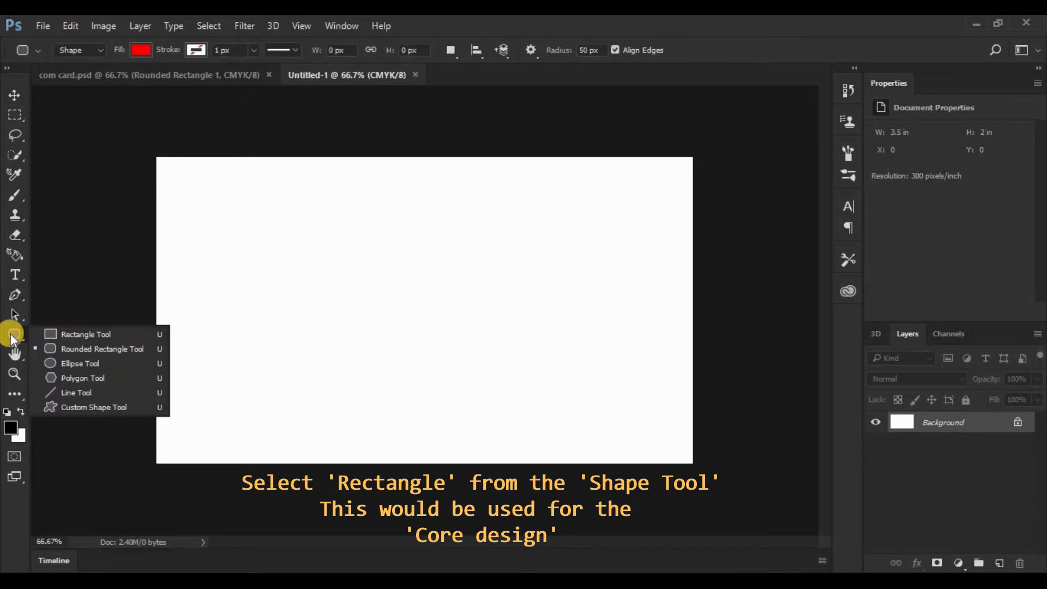
{"action": "left_click", "coordinate": [100, 333]}
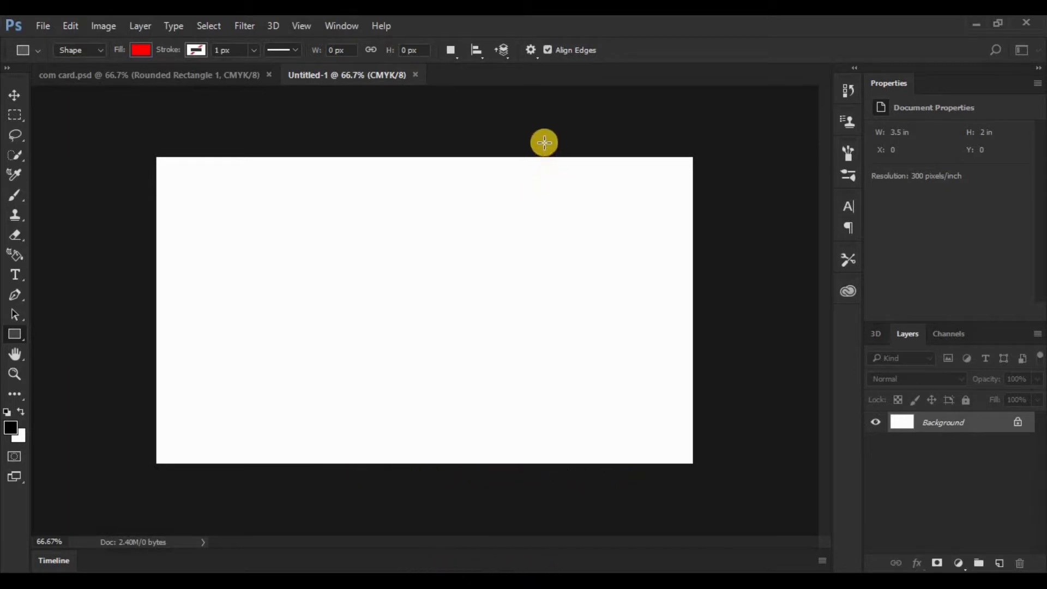
{"action": "left_click_drag", "start_coordinate": [518, 144], "coordinate": [708, 469]}
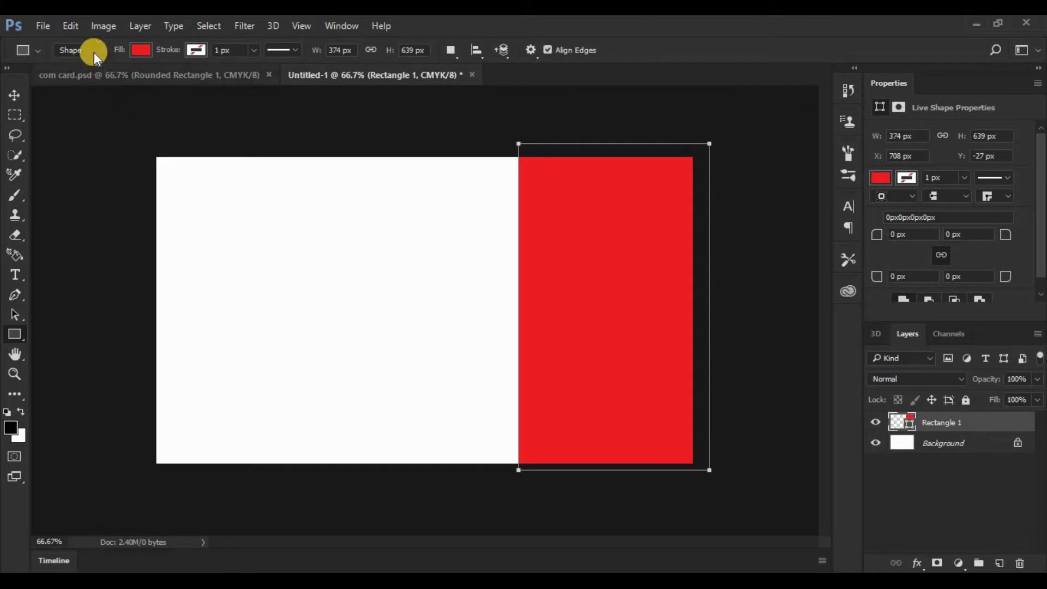
Shift the red rectangle slightly left and skew its left edge into a slant leaning right at the top, accepting conversion to a regular path
{"action": "left_click", "coordinate": [72, 26]}
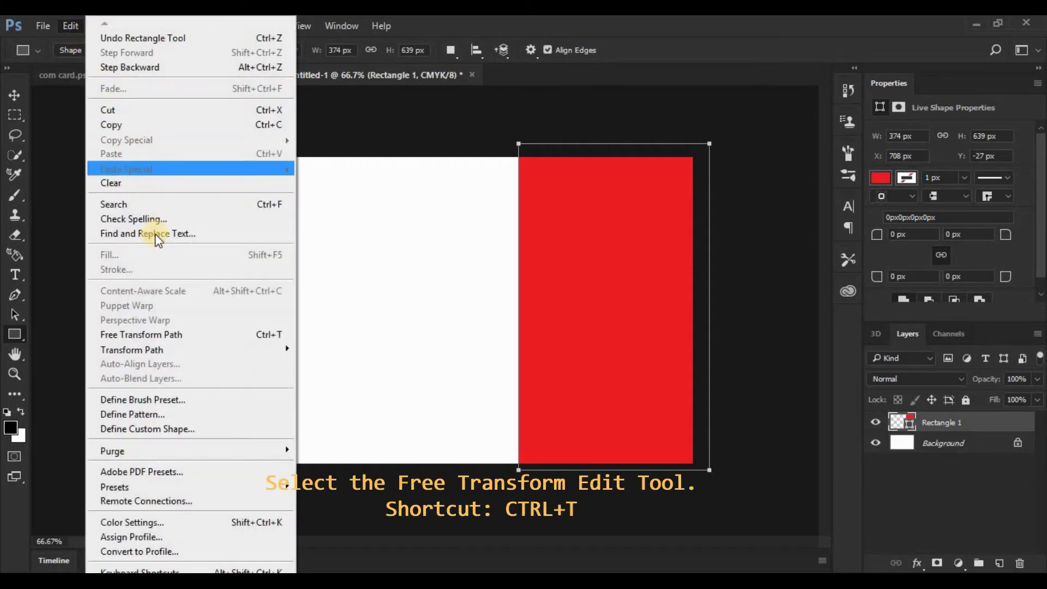
{"action": "mouse_move", "coordinate": [176, 351]}
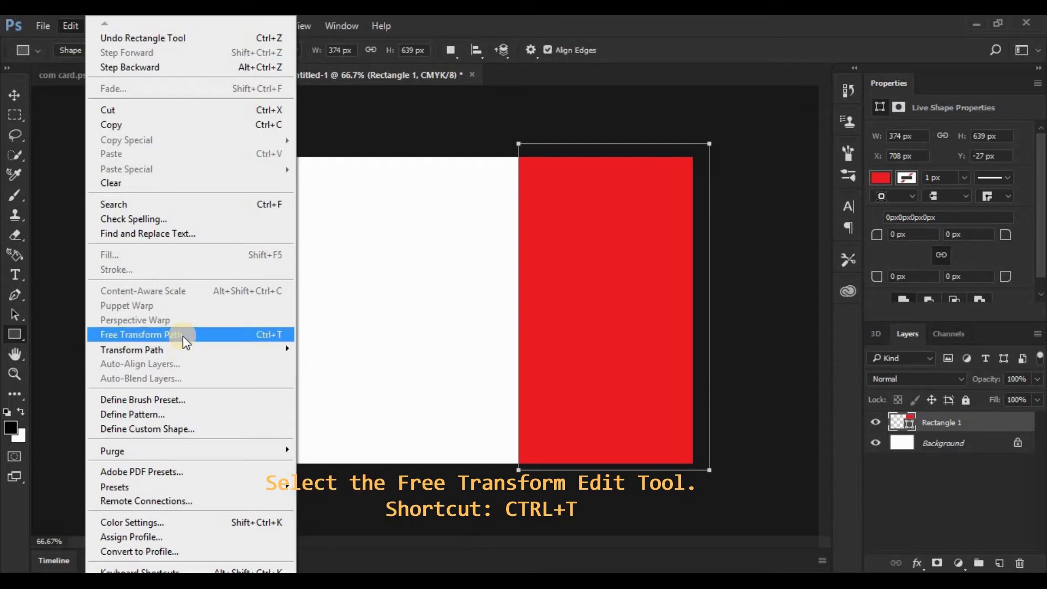
{"action": "left_click", "coordinate": [182, 336]}
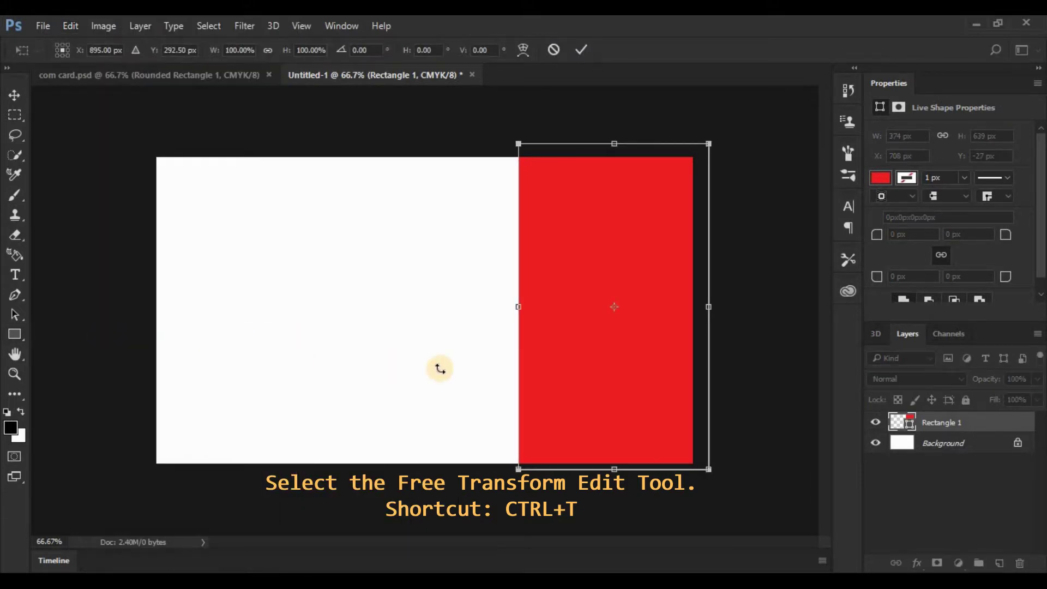
{"action": "left_click_drag", "start_coordinate": [582, 365], "coordinate": [571, 368]}
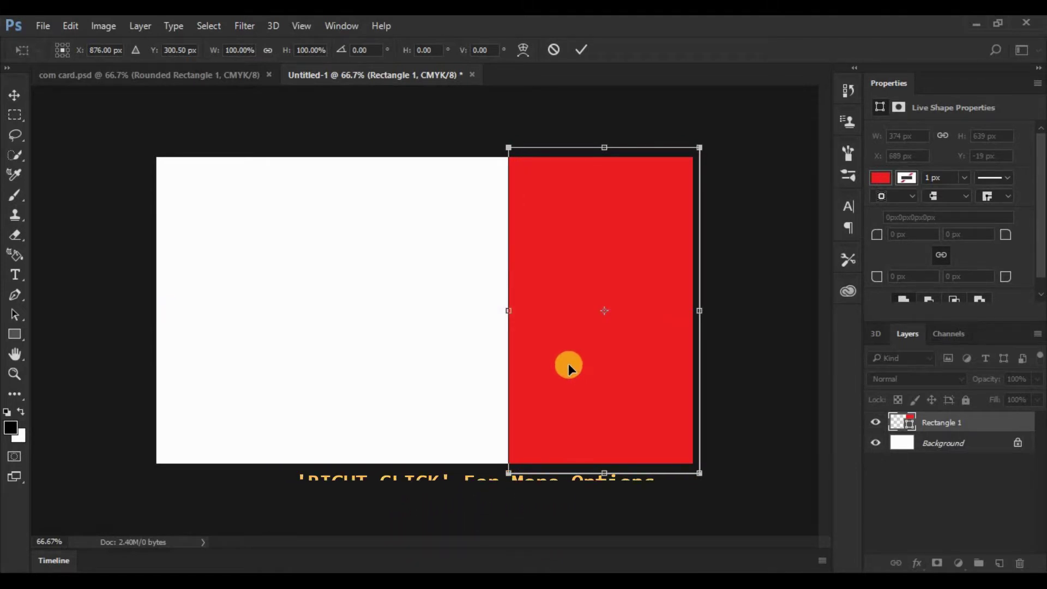
{"action": "right_click", "coordinate": [557, 257]}
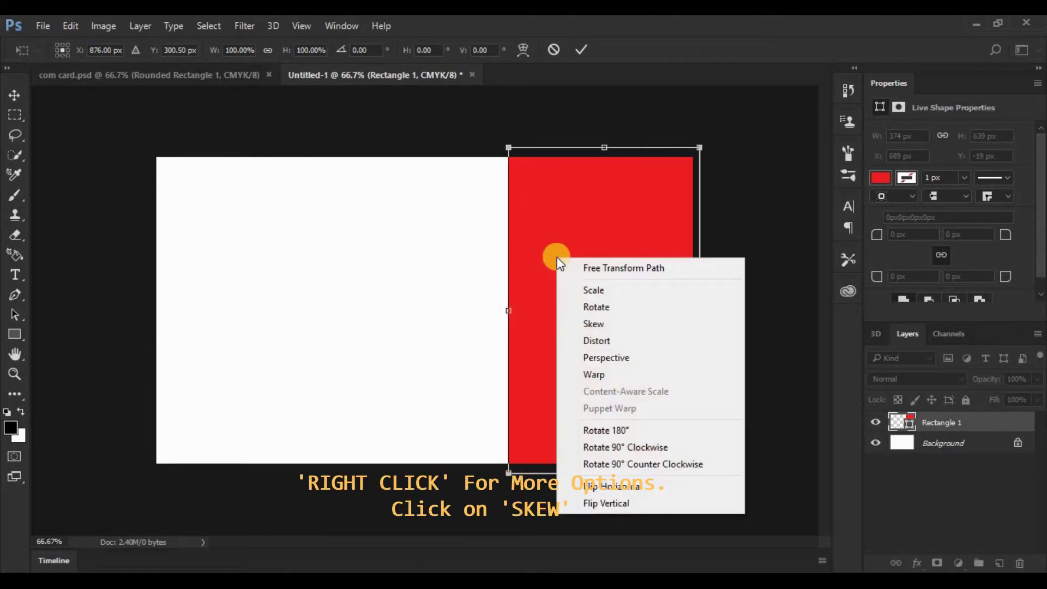
{"action": "left_click", "coordinate": [584, 323]}
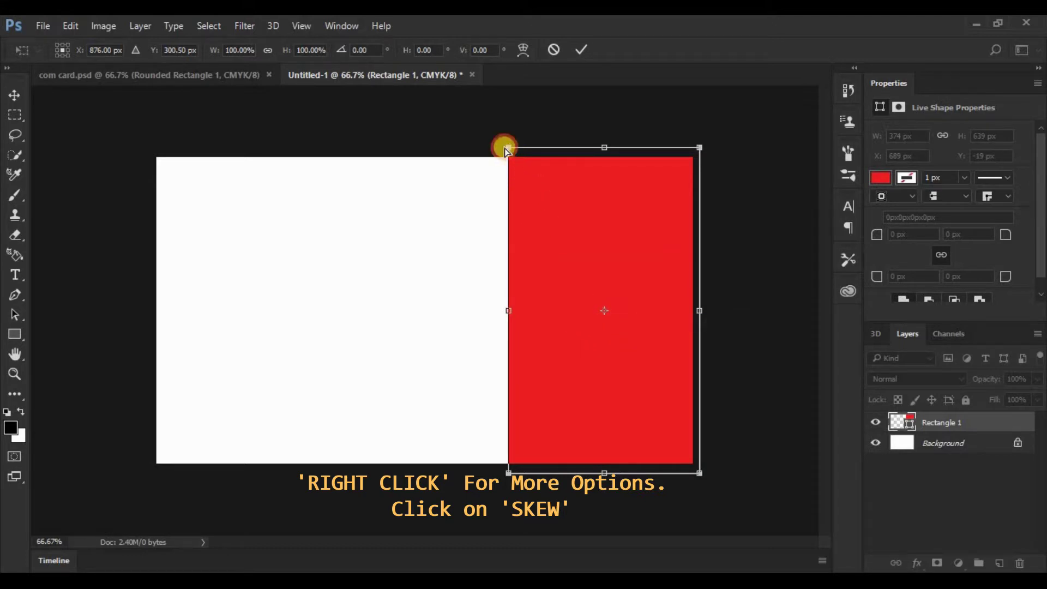
{"action": "left_click_drag", "start_coordinate": [508, 149], "coordinate": [534, 146]}
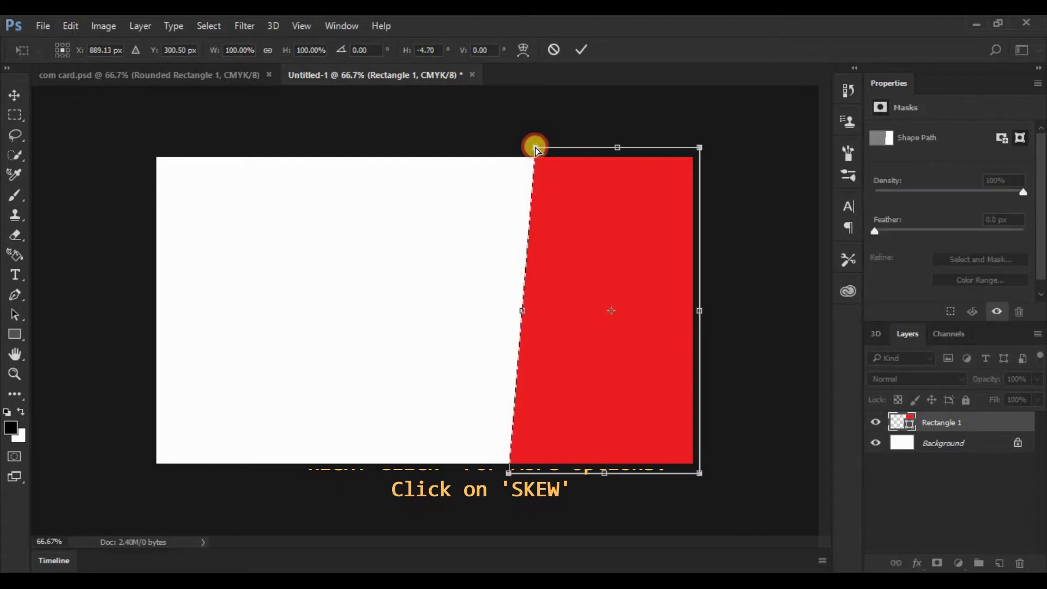
{"action": "left_click_drag", "start_coordinate": [510, 475], "coordinate": [438, 473]}
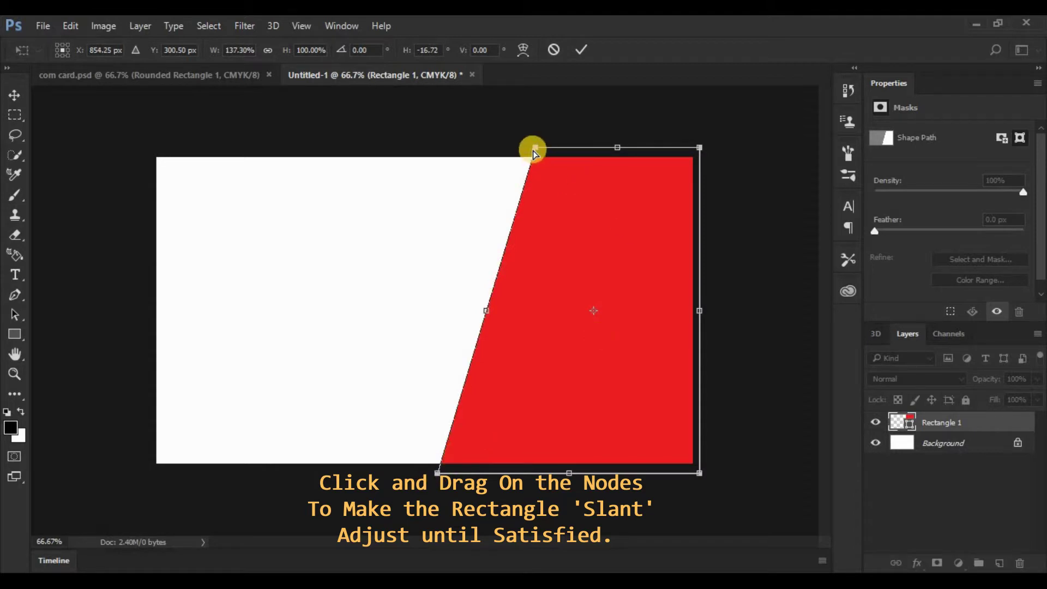
{"action": "left_click_drag", "start_coordinate": [536, 153], "coordinate": [531, 151]}
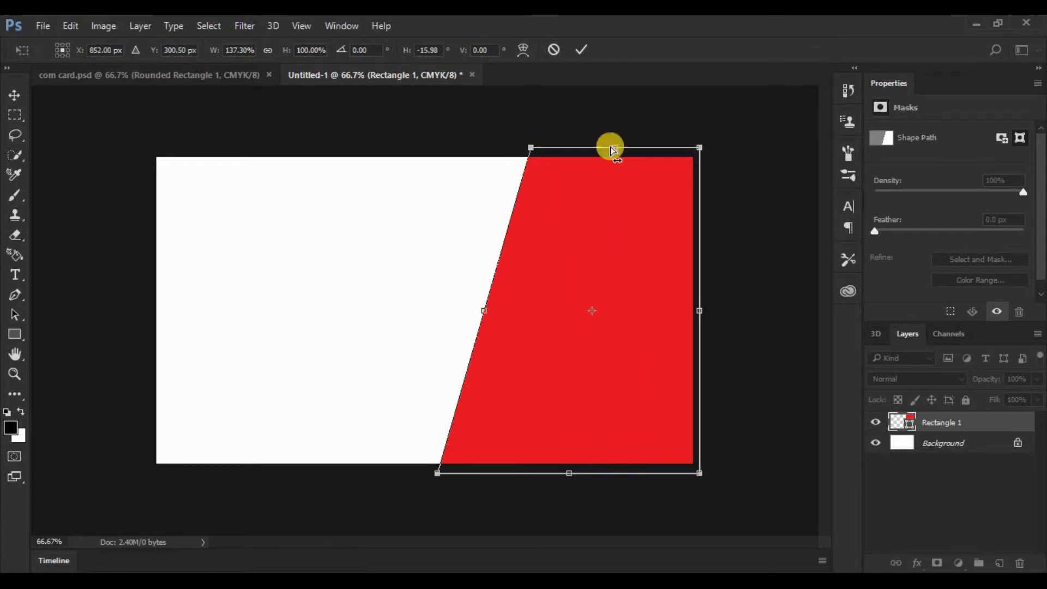
{"action": "left_click", "coordinate": [582, 50]}
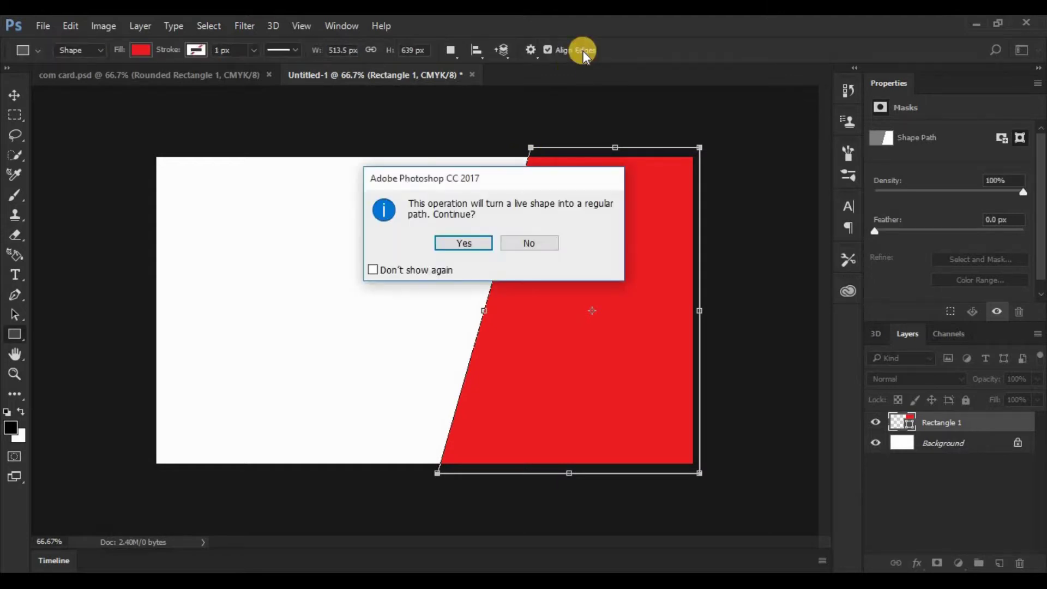
{"action": "left_click", "coordinate": [463, 243]}
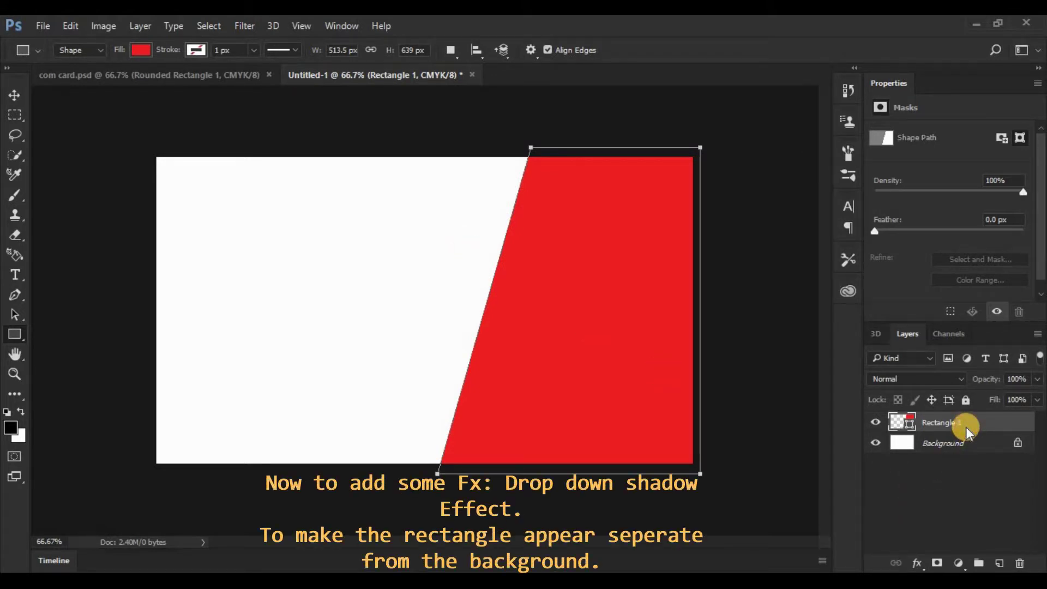
Add a Drop Shadow to the red shape with 40% opacity, 0 px distance, 20% spread, 10 px size, 0% noise and anti-aliasing off
{"action": "left_click", "coordinate": [918, 563]}
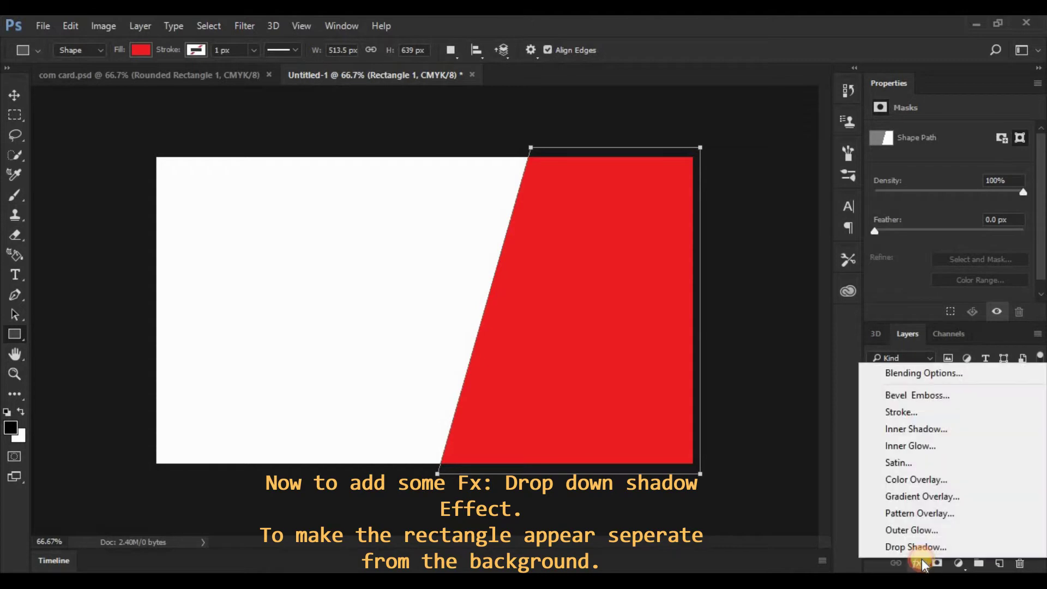
{"action": "left_click", "coordinate": [921, 546]}
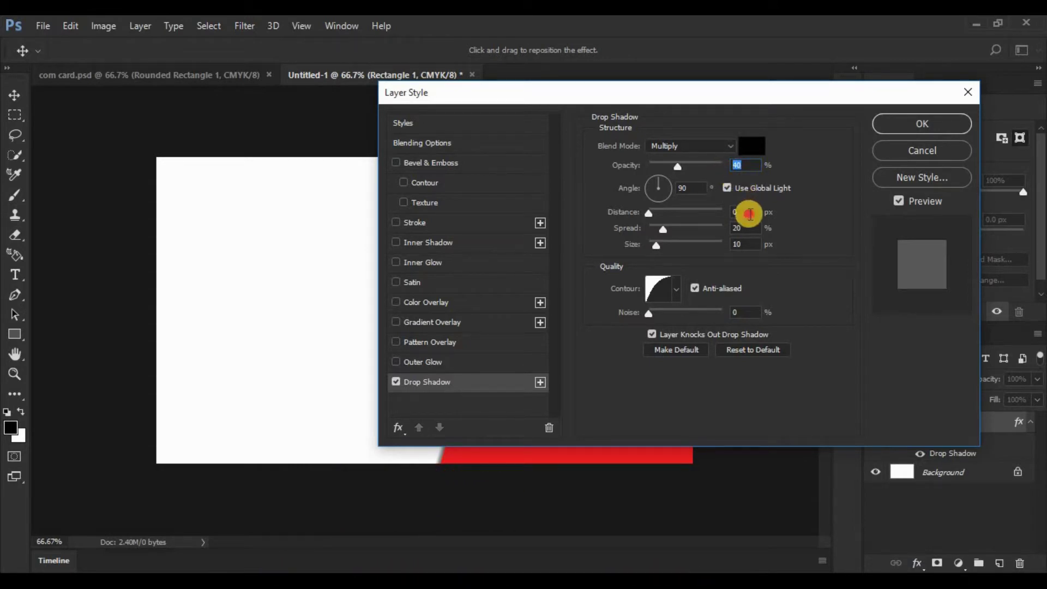
{"action": "left_click", "coordinate": [750, 214]}
{"action": "left_click", "coordinate": [744, 228]}
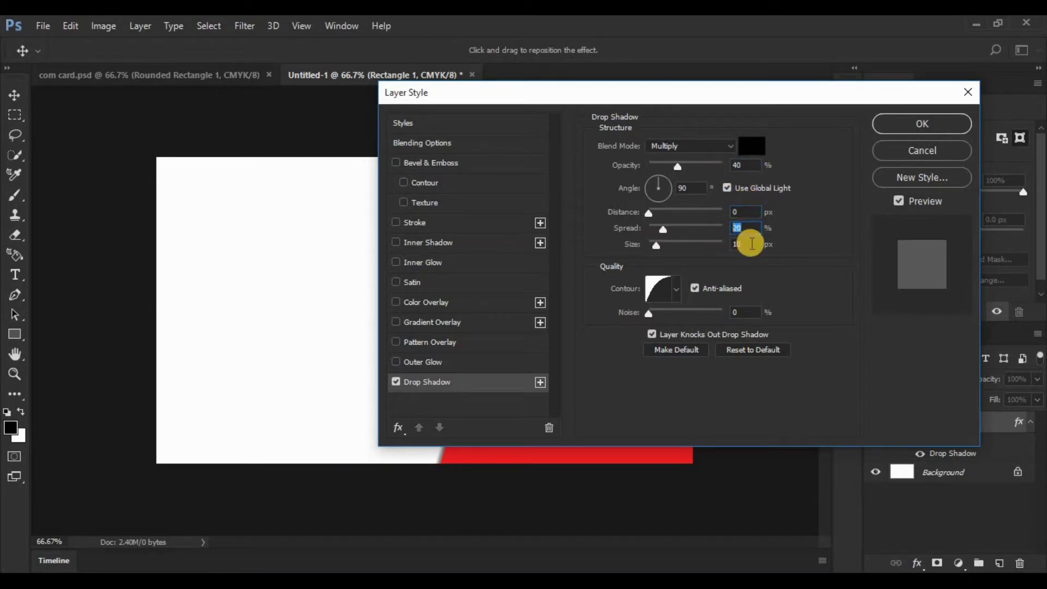
{"action": "left_click", "coordinate": [750, 243]}
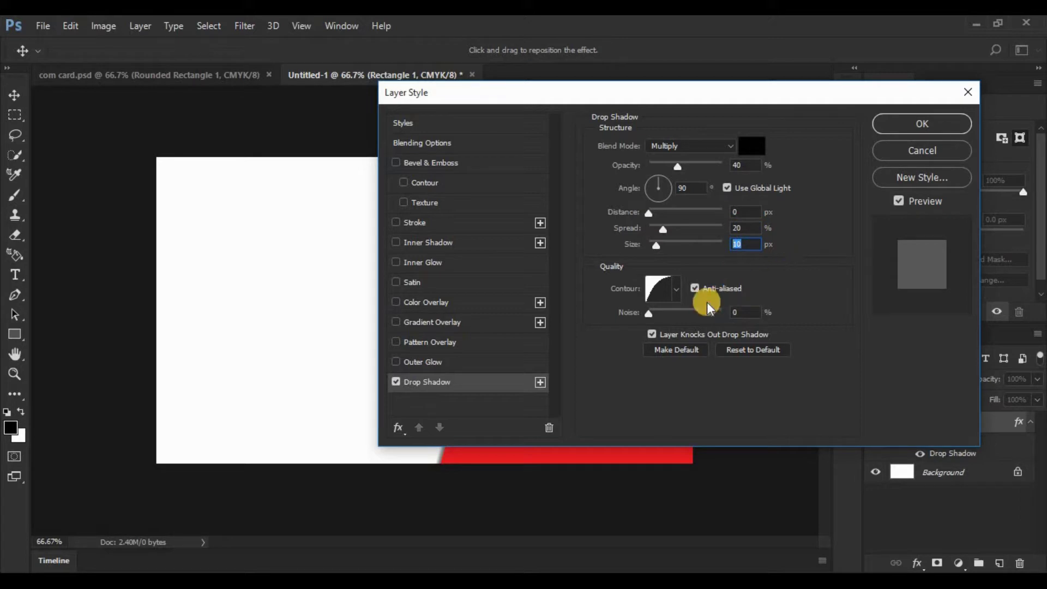
{"action": "left_click", "coordinate": [695, 289]}
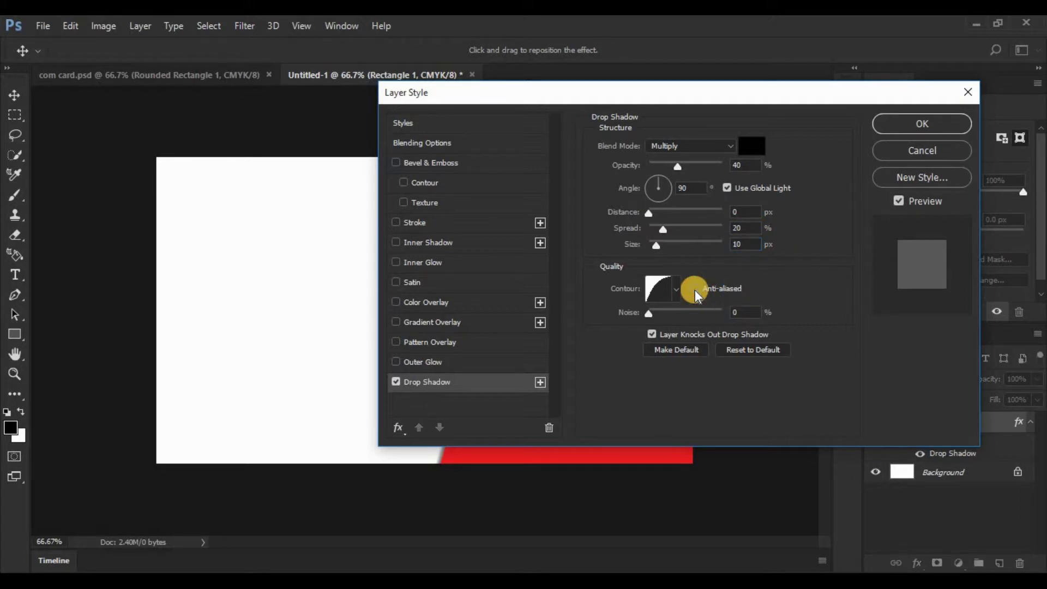
{"action": "left_click", "coordinate": [647, 316]}
{"action": "left_click", "coordinate": [898, 123]}
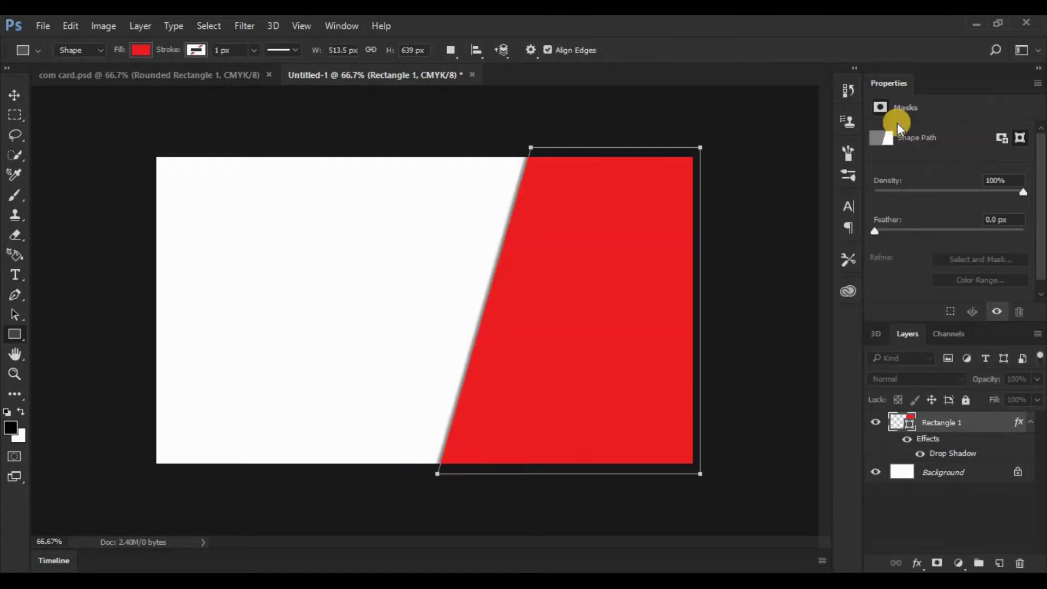
Duplicate the Rectangle 1 layer and place the copy beneath the original in the layer order
{"action": "left_click", "coordinate": [15, 96]}
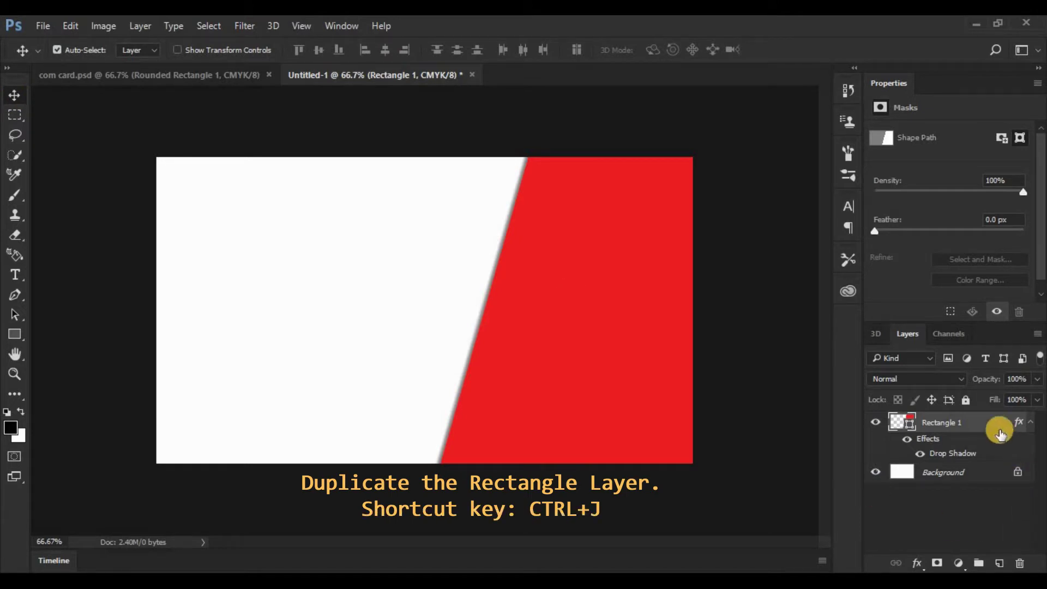
{"action": "left_click_drag", "start_coordinate": [994, 423], "coordinate": [1001, 565]}
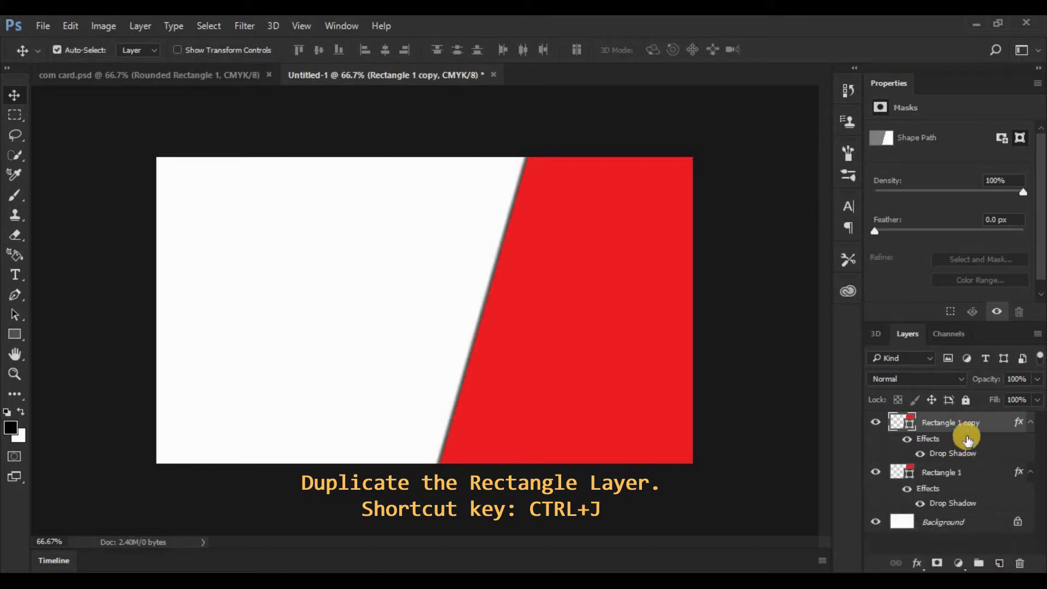
{"action": "left_click_drag", "start_coordinate": [967, 430], "coordinate": [972, 513]}
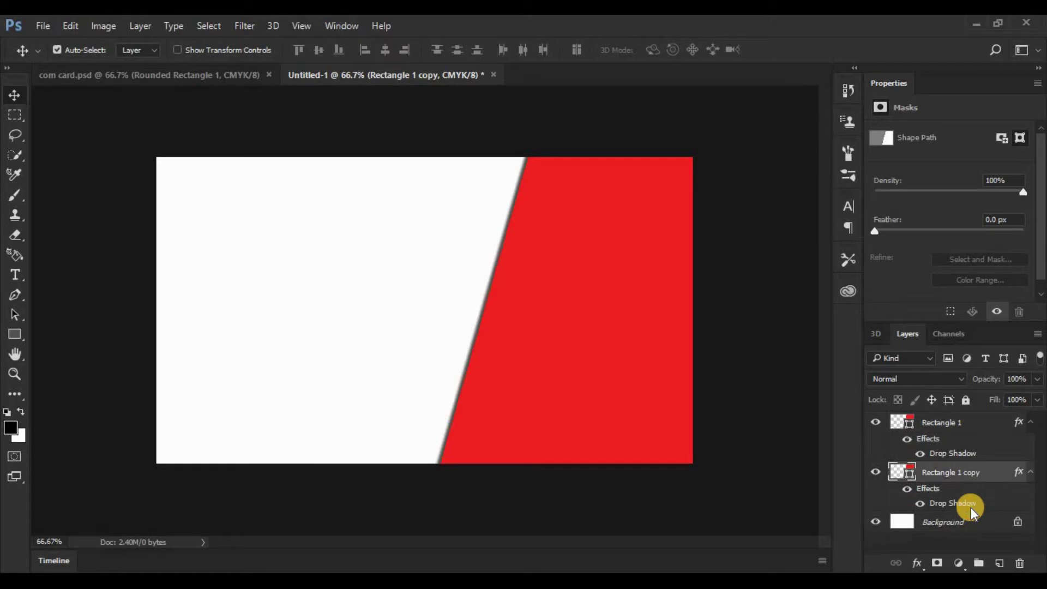
Change the fill color of the lower rectangle copy to a dark red
{"action": "double_click", "coordinate": [900, 470]}
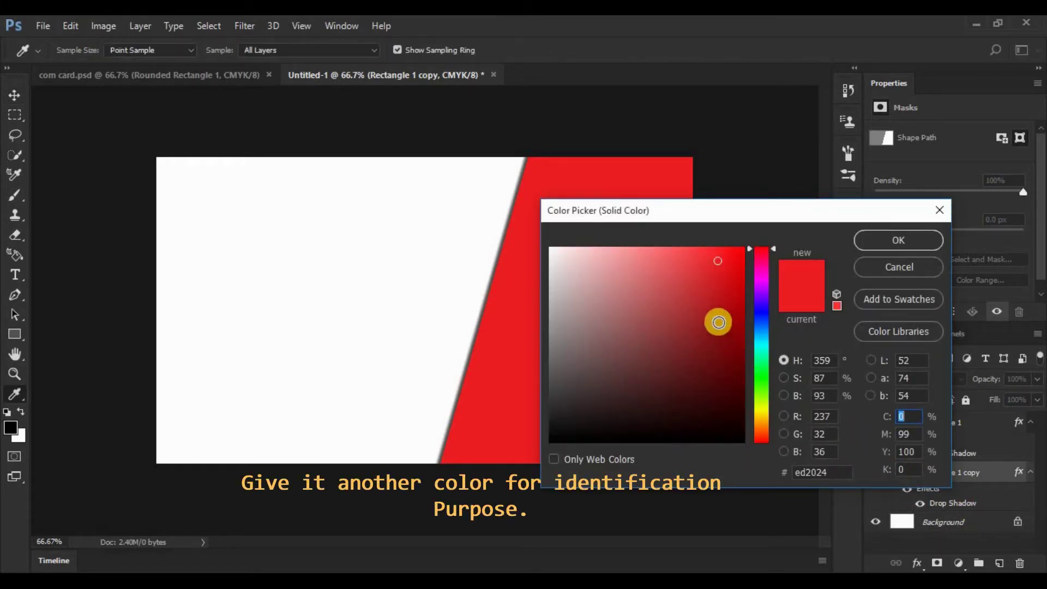
{"action": "left_click_drag", "start_coordinate": [718, 328], "coordinate": [721, 349]}
{"action": "left_click", "coordinate": [865, 244]}
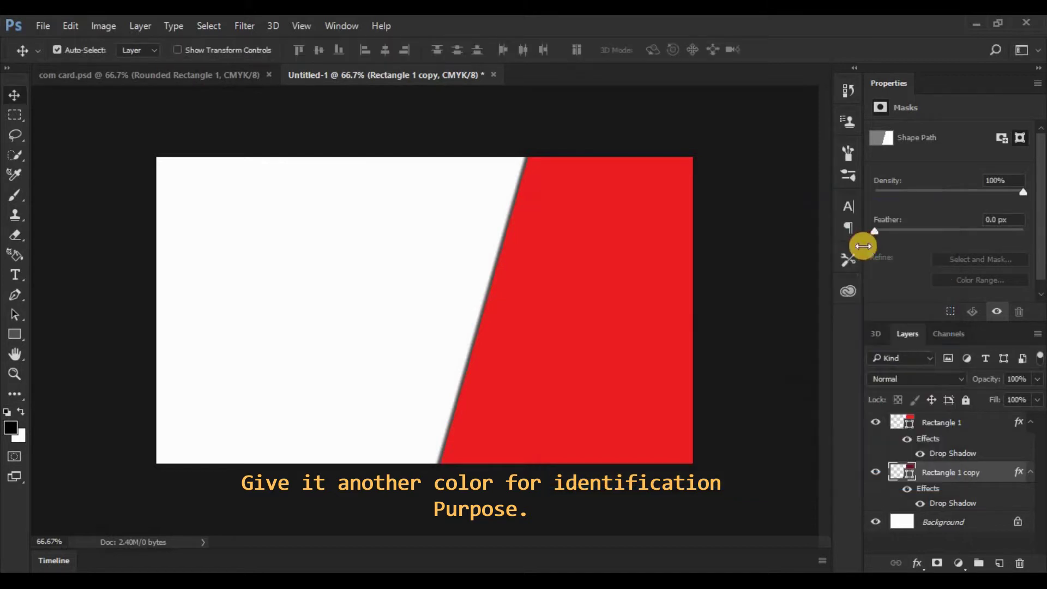
Move the dark red copy slightly left with Free Transform so a narrow strip shows along the red shape's slanted edge
{"action": "left_click", "coordinate": [80, 53]}
{"action": "key", "text": "ctrl"}
{"action": "key", "text": "ctrl+t"}
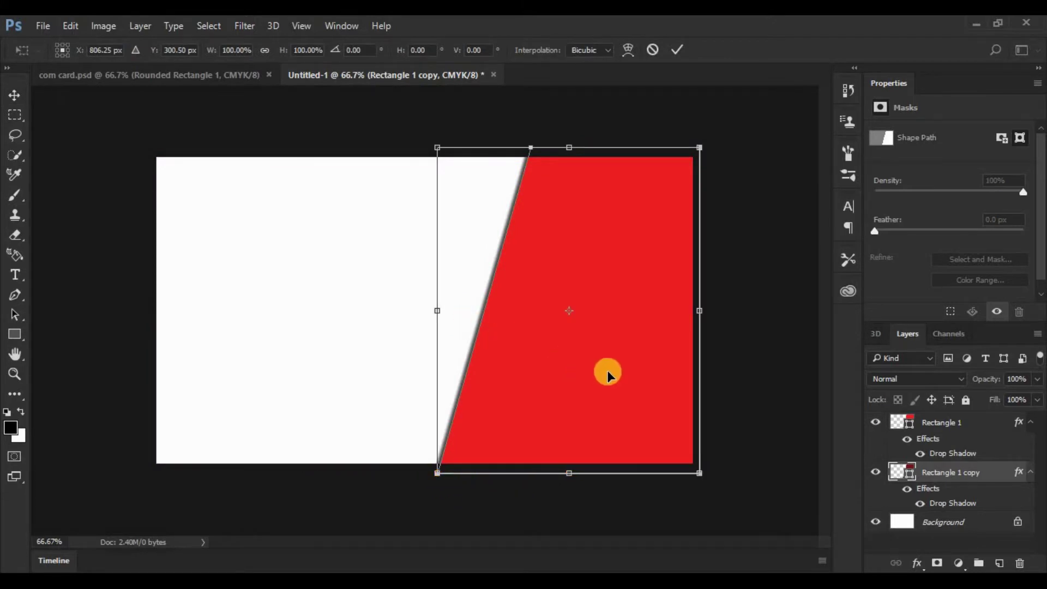
{"action": "mouse_move", "coordinate": [604, 372]}
{"action": "left_mouse_down"}
{"action": "mouse_move", "coordinate": [569, 375]}
{"action": "mouse_move", "coordinate": [597, 370]}
{"action": "left_mouse_up"}
{"action": "left_click", "coordinate": [677, 51]}
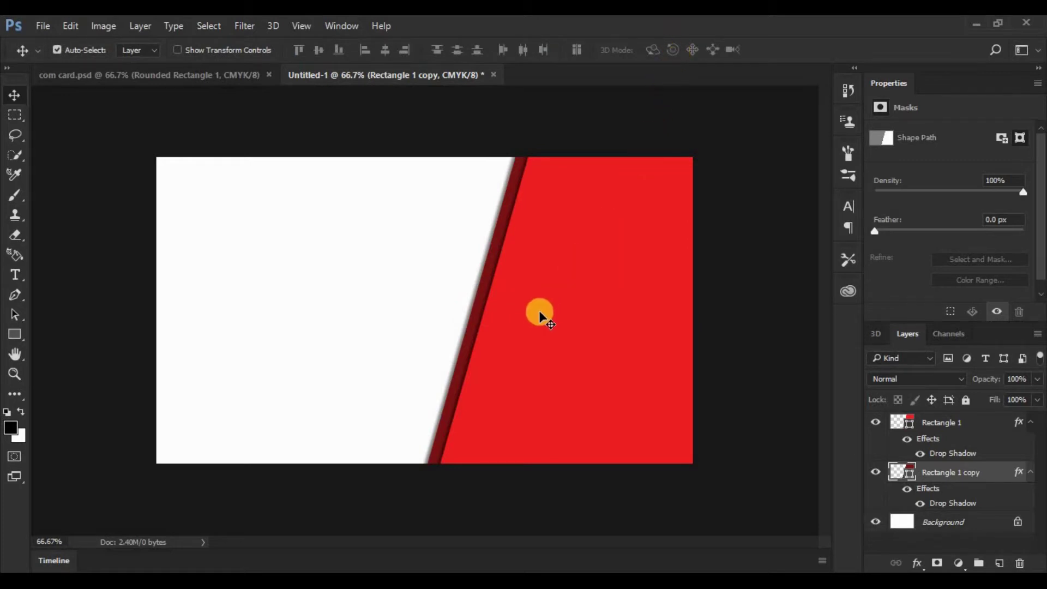
Skew the dark red Rectangle 1 copy so its visible strip stays narrow at the card's upper edge and widens toward the lower edge
{"action": "key", "text": "ctrl+t"}
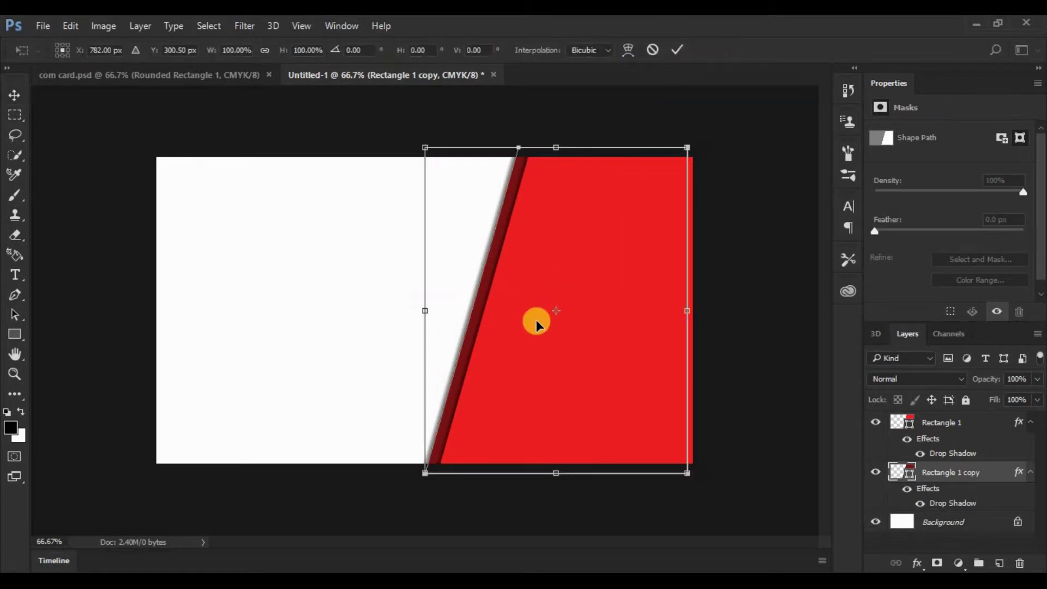
{"action": "right_click", "coordinate": [544, 244]}
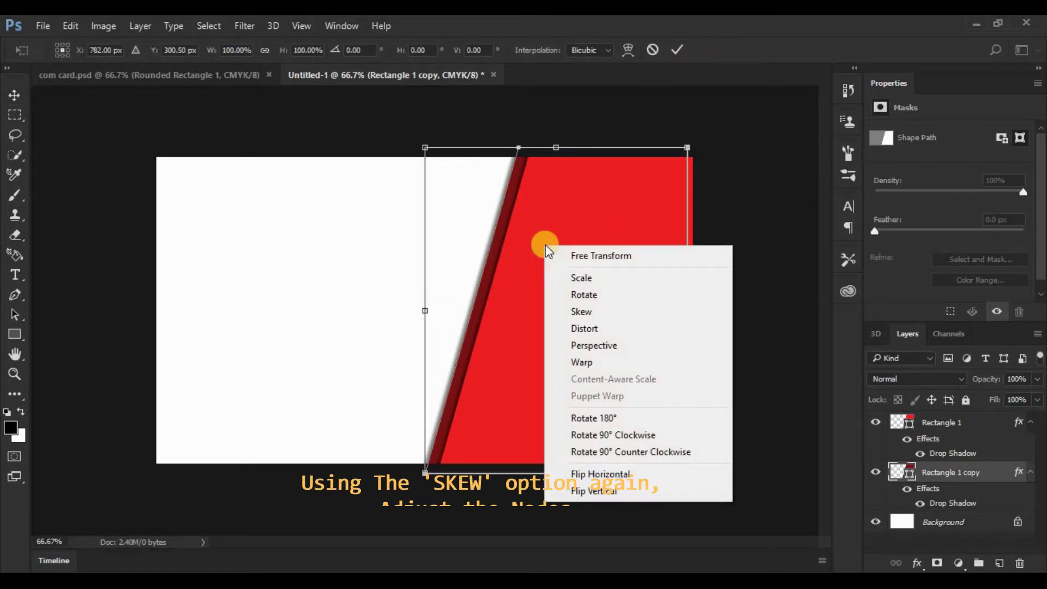
{"action": "left_click", "coordinate": [565, 312]}
{"action": "left_click_drag", "start_coordinate": [426, 149], "coordinate": [434, 147]}
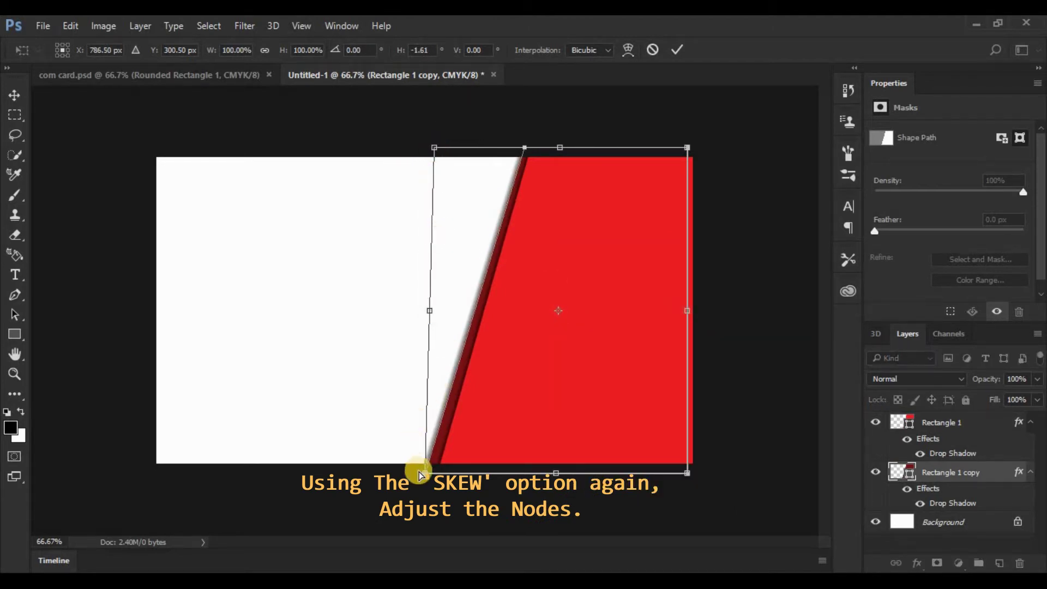
{"action": "left_click_drag", "start_coordinate": [426, 475], "coordinate": [387, 473]}
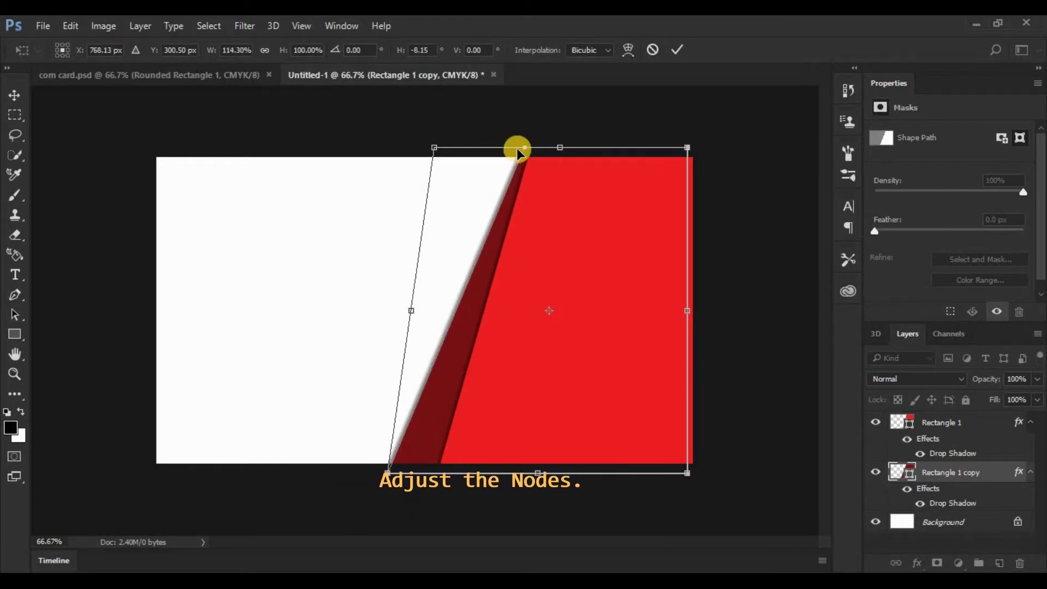
{"action": "left_click_drag", "start_coordinate": [433, 148], "coordinate": [431, 148]}
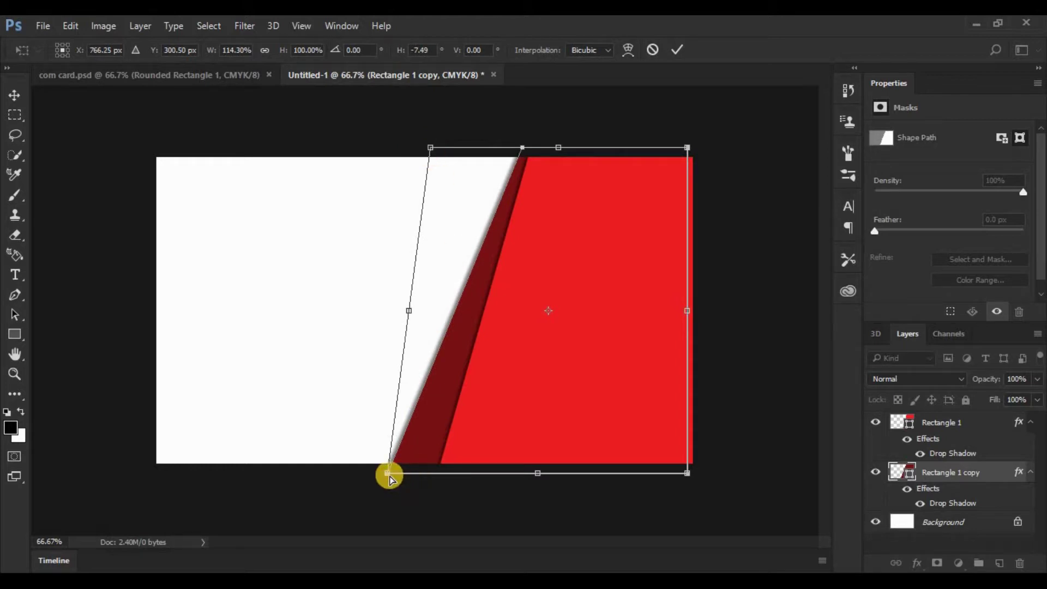
{"action": "left_click_drag", "start_coordinate": [389, 475], "coordinate": [381, 473]}
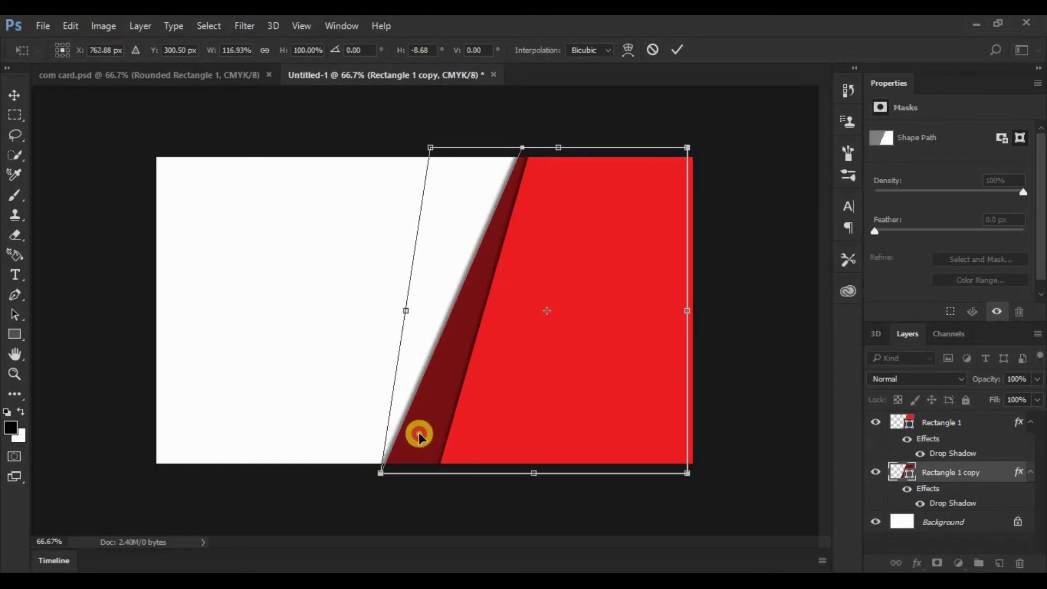
{"action": "left_click", "coordinate": [677, 51]}
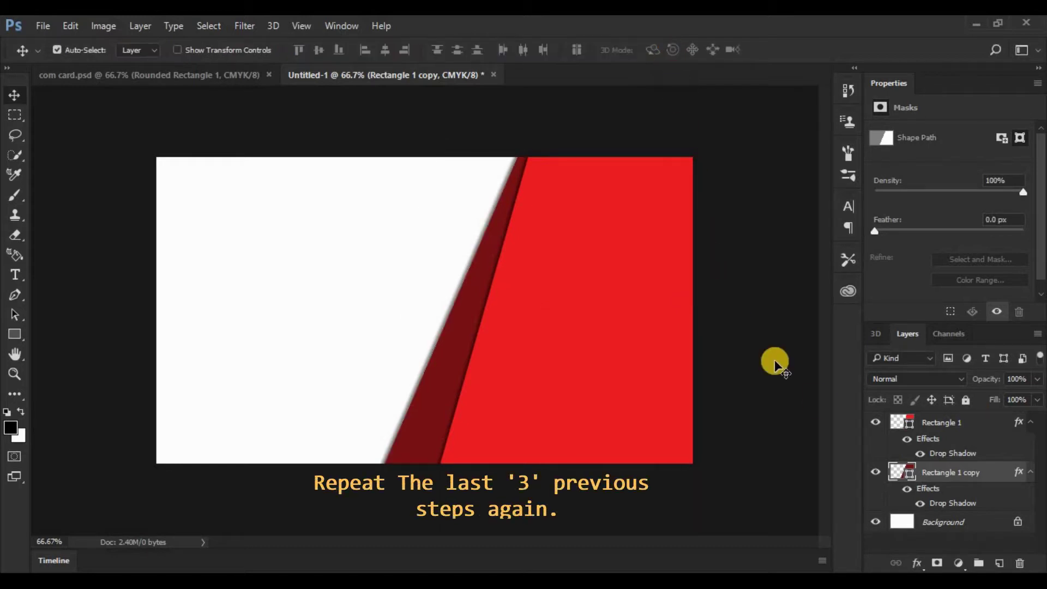
Duplicate the Rectangle 1 copy layer and place the duplicate beneath it, directly above the Background
{"action": "left_click_drag", "start_coordinate": [989, 475], "coordinate": [1002, 567]}
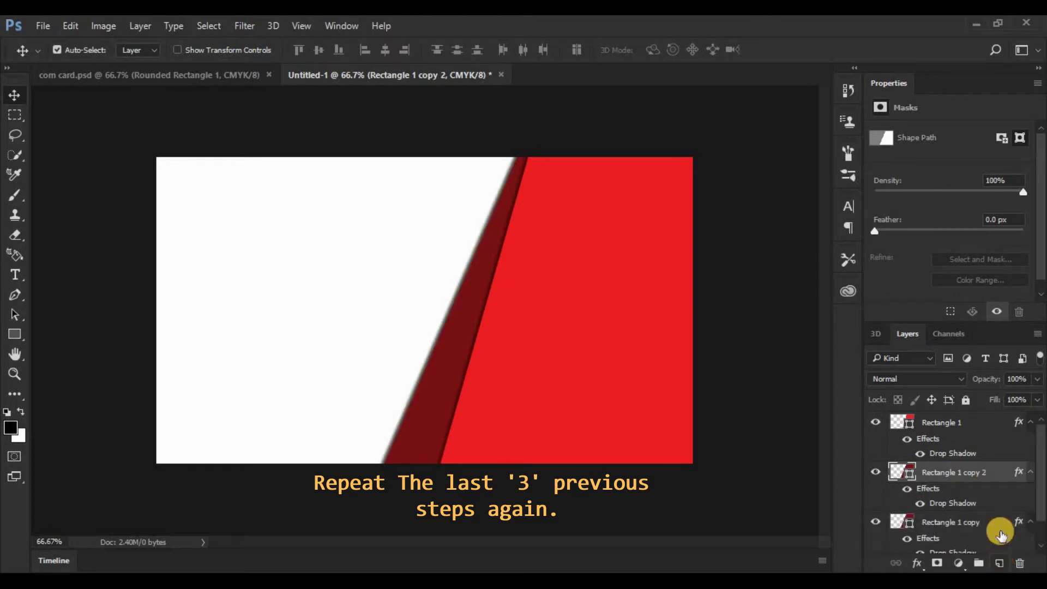
{"action": "scroll", "coordinate": [1000, 491], "scroll_direction": "down", "scroll_amount": 1}
{"action": "left_click_drag", "start_coordinate": [990, 448], "coordinate": [987, 515]}
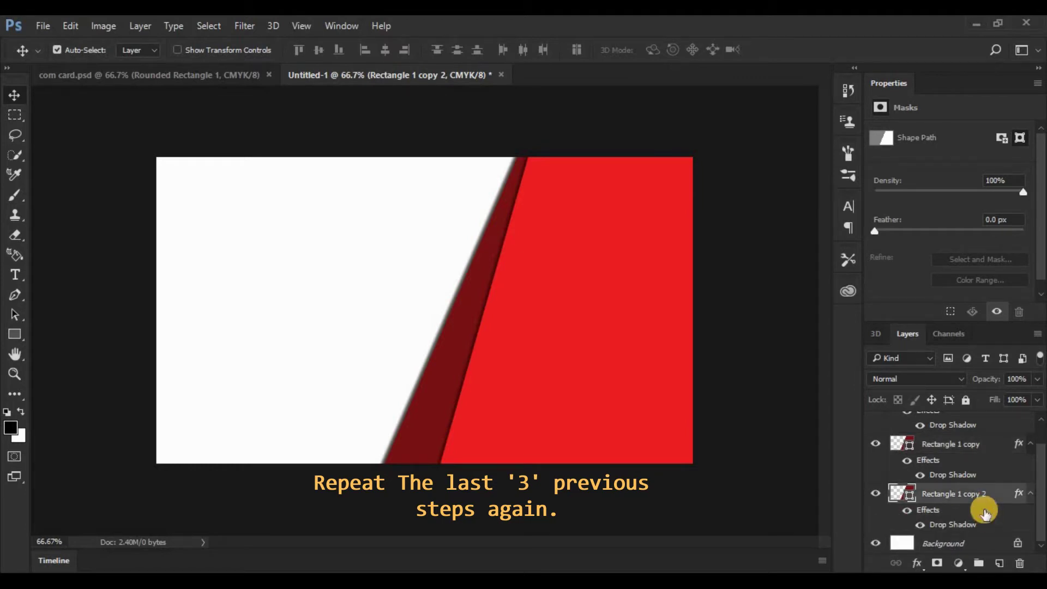
Change the fill color of the lowest rectangle copy to a very dark red, about #2b0708
{"action": "double_click", "coordinate": [901, 494]}
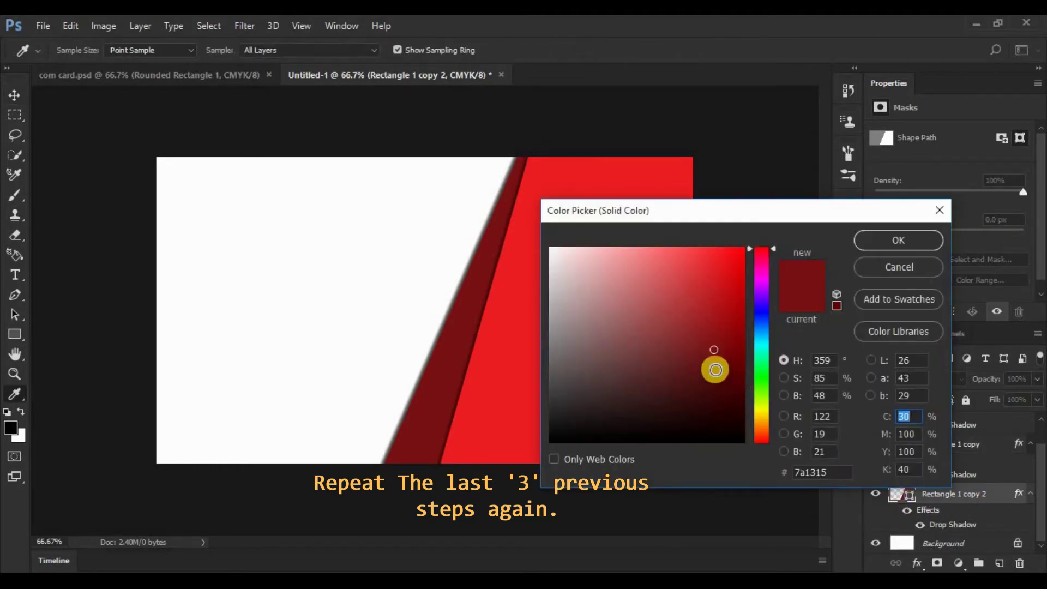
{"action": "left_click_drag", "start_coordinate": [713, 367], "coordinate": [713, 409]}
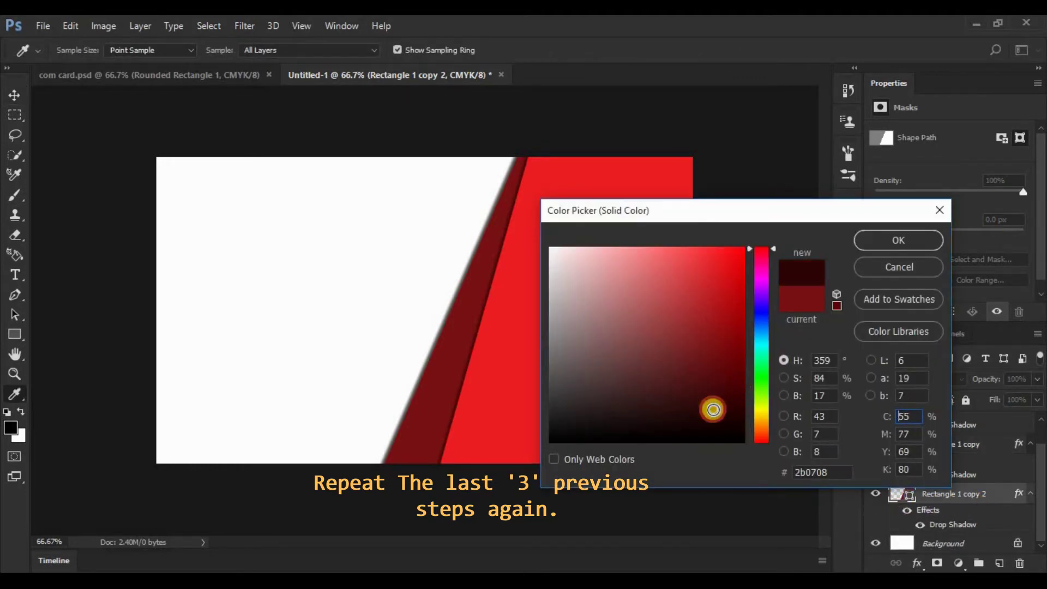
{"action": "left_click", "coordinate": [895, 244]}
{"action": "key", "text": "v"}
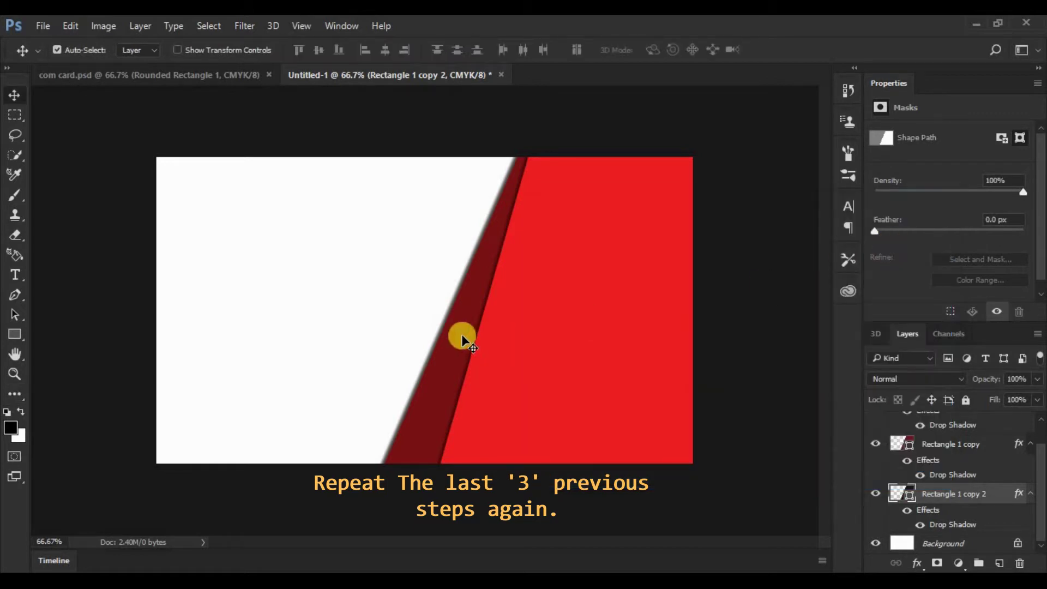
Move the darkest rectangle copy slightly left and skew it so its strip widens toward the card's lower edge
{"action": "key", "text": "ctrl+t"}
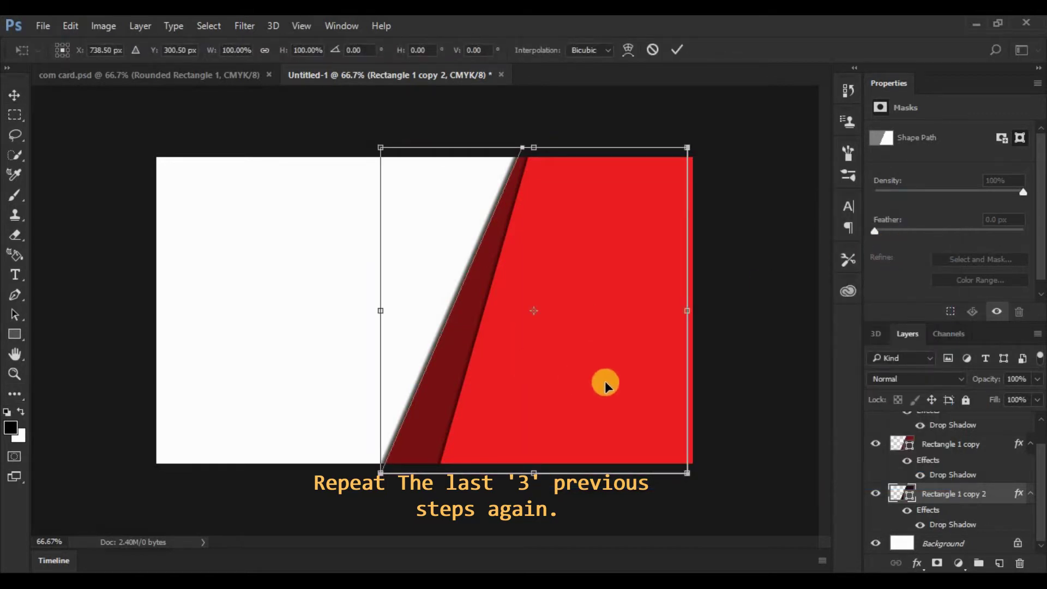
{"action": "mouse_move", "coordinate": [605, 381]}
{"action": "left_mouse_down"}
{"action": "mouse_move", "coordinate": [567, 384]}
{"action": "mouse_move", "coordinate": [595, 381]}
{"action": "left_mouse_up"}
{"action": "left_click", "coordinate": [677, 50]}
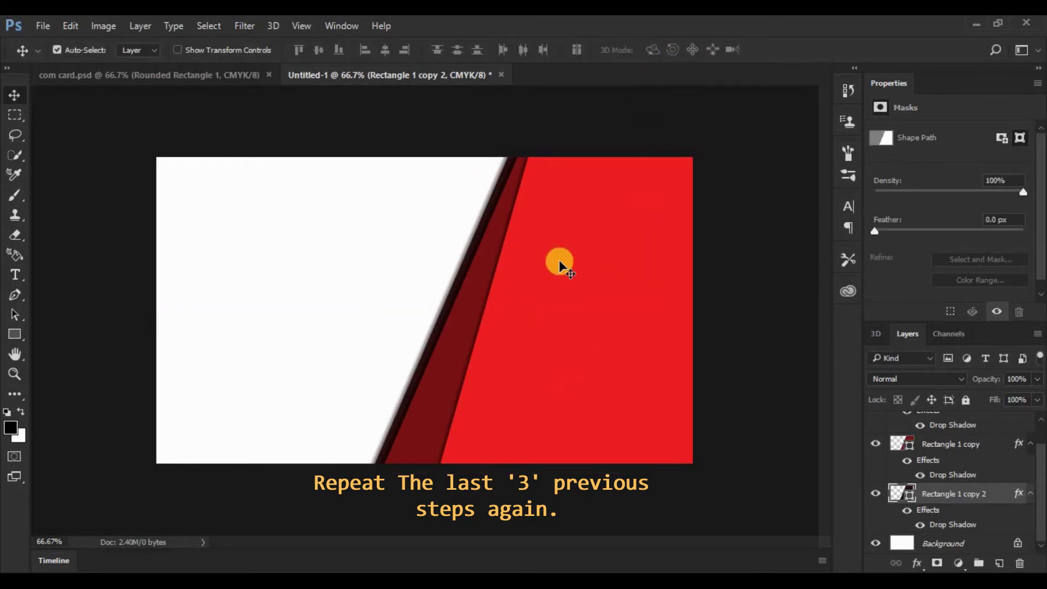
{"action": "key", "text": "ctrl+t"}
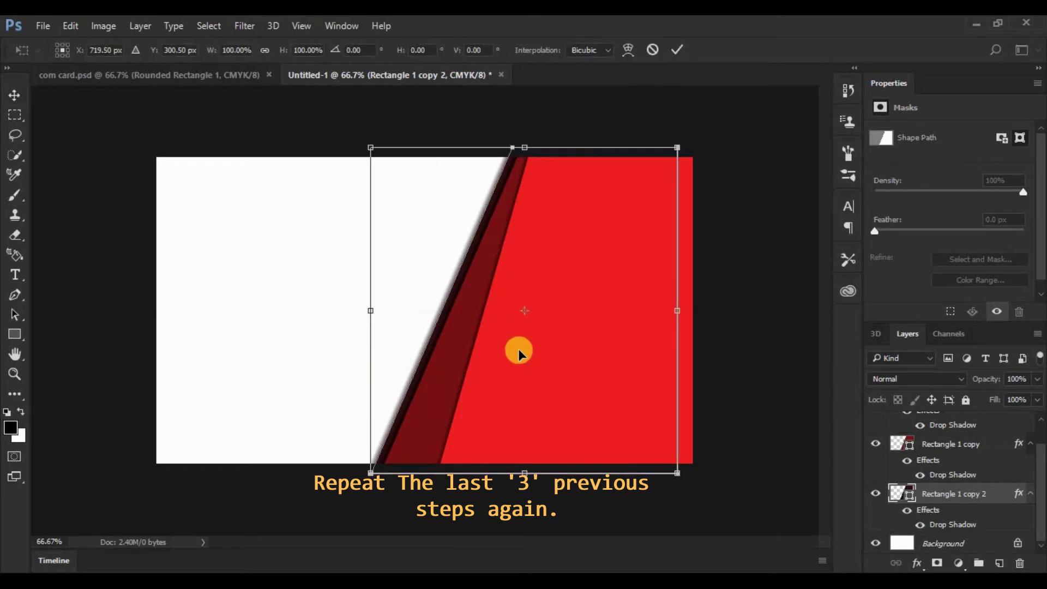
{"action": "right_click", "coordinate": [573, 243]}
{"action": "left_click", "coordinate": [597, 307]}
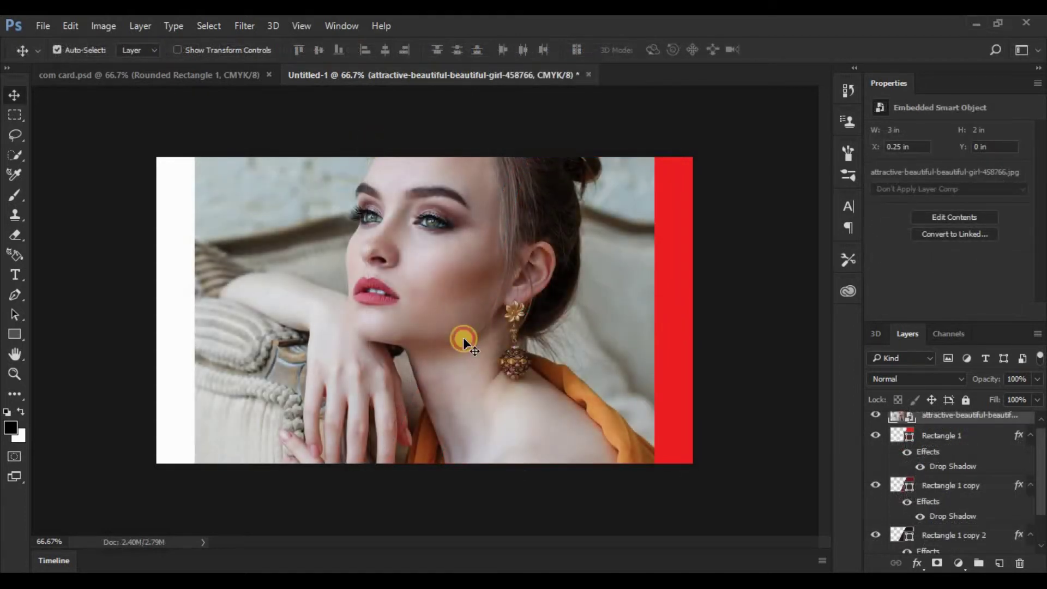
Place the portrait photo layer beneath all the rectangle shapes and shift the photo left behind the slanted edges
{"action": "left_click_drag", "start_coordinate": [465, 347], "coordinate": [434, 345]}
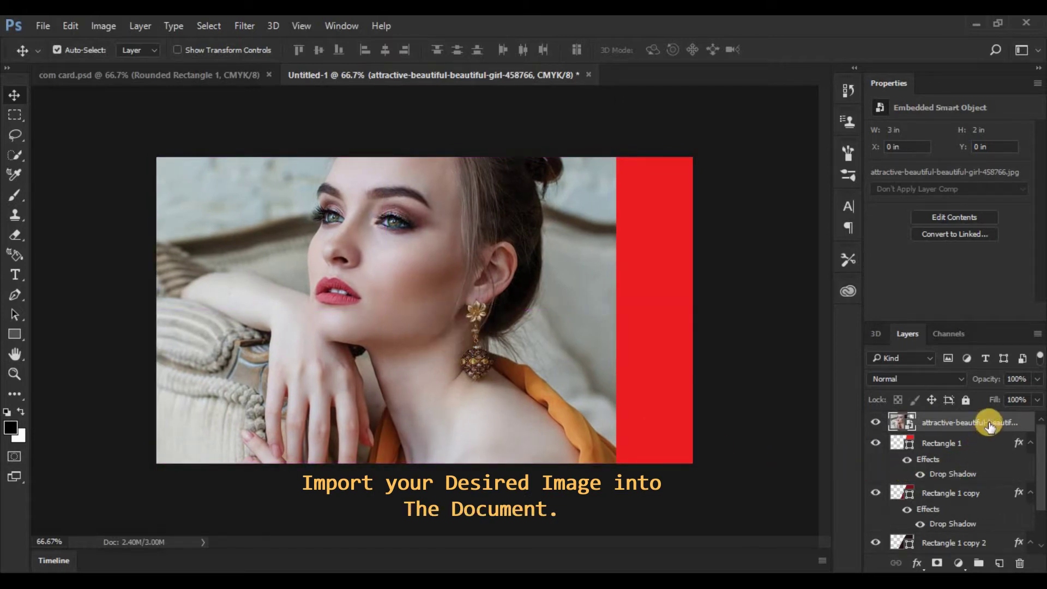
{"action": "left_click_drag", "start_coordinate": [990, 425], "coordinate": [991, 524]}
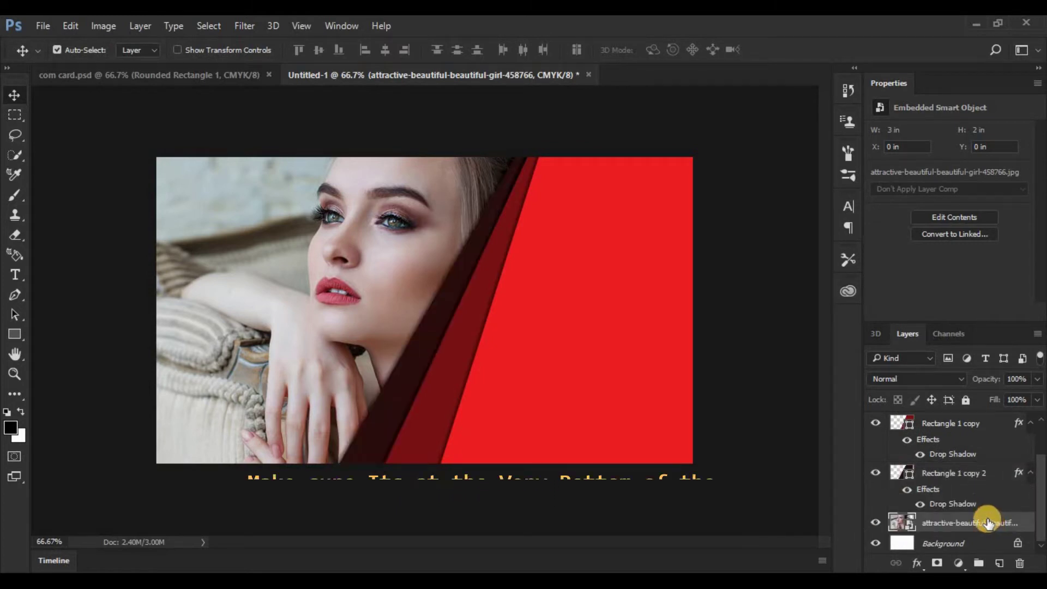
{"action": "left_click_drag", "start_coordinate": [351, 307], "coordinate": [232, 311]}
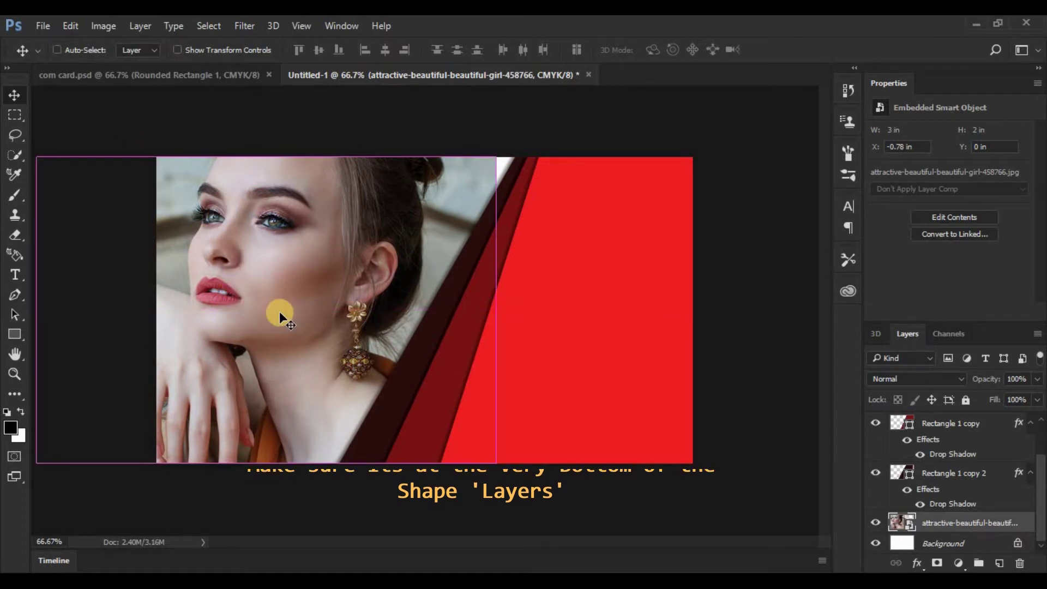
Flip the portrait photo horizontally and shift it right to X -0.44 in so it fills the area beside the slanted shapes
{"action": "key", "text": "ctrl+t"}
{"action": "right_click", "coordinate": [290, 246]}
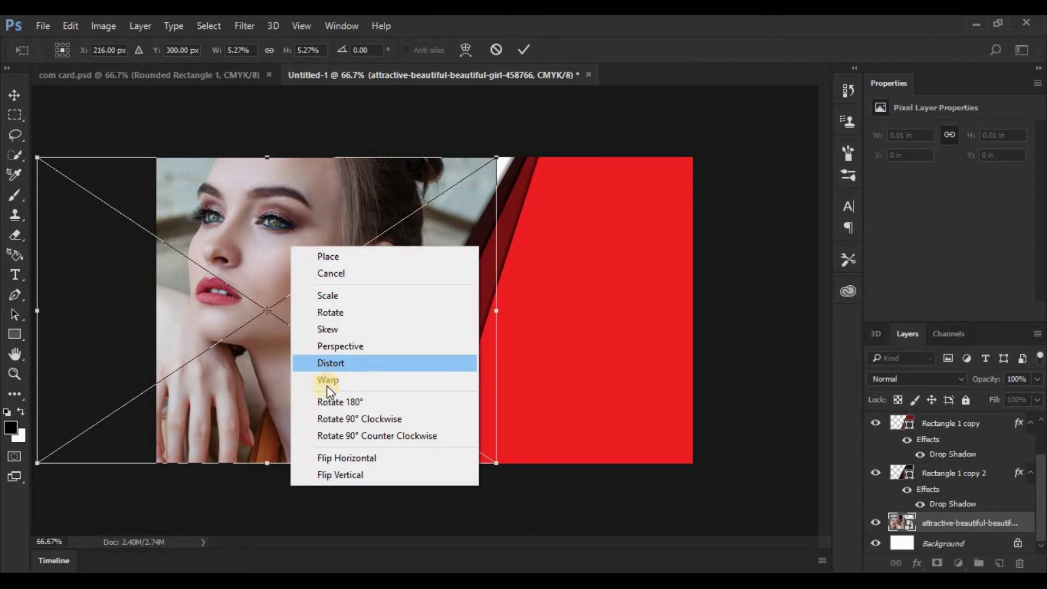
{"action": "left_click", "coordinate": [337, 457]}
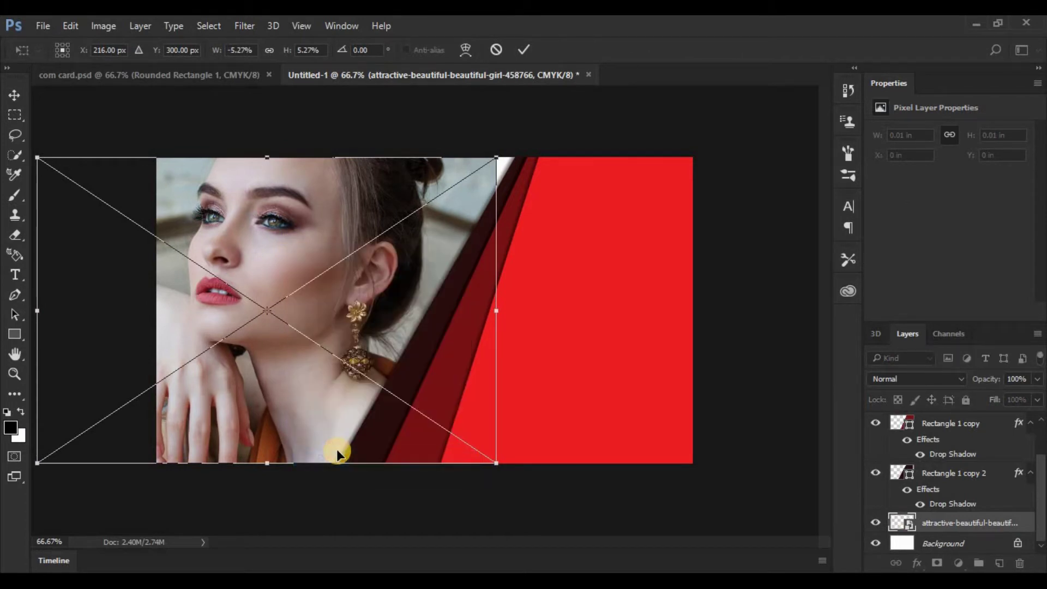
{"action": "left_click_drag", "start_coordinate": [270, 411], "coordinate": [324, 408]}
{"action": "left_click", "coordinate": [523, 50]}
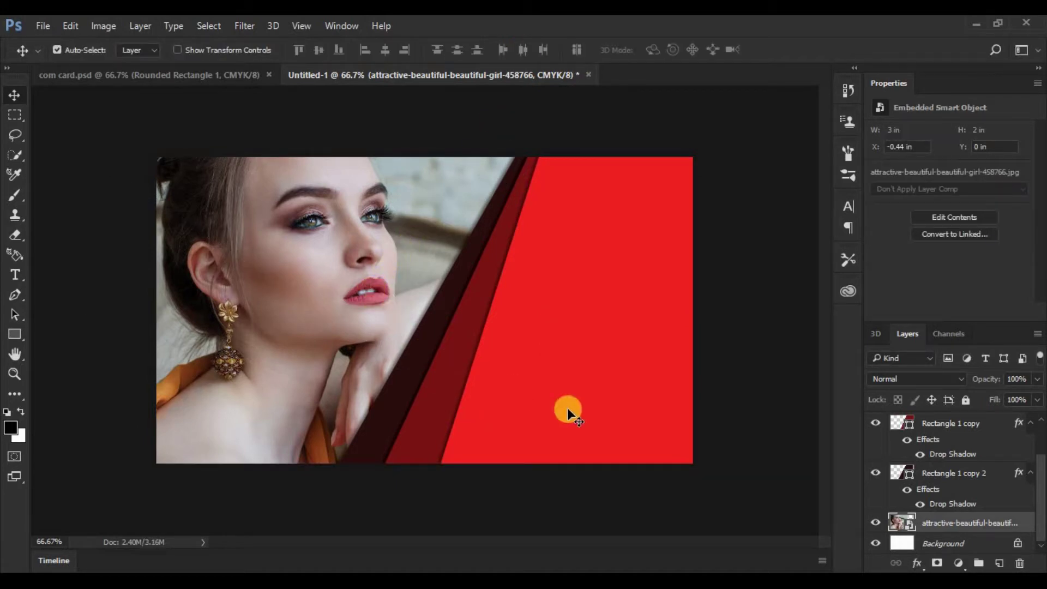
Change the fill of the bright red Rectangle 1 to a dark maroon derived from the lip color sampled in the photo
{"action": "left_click", "coordinate": [639, 392]}
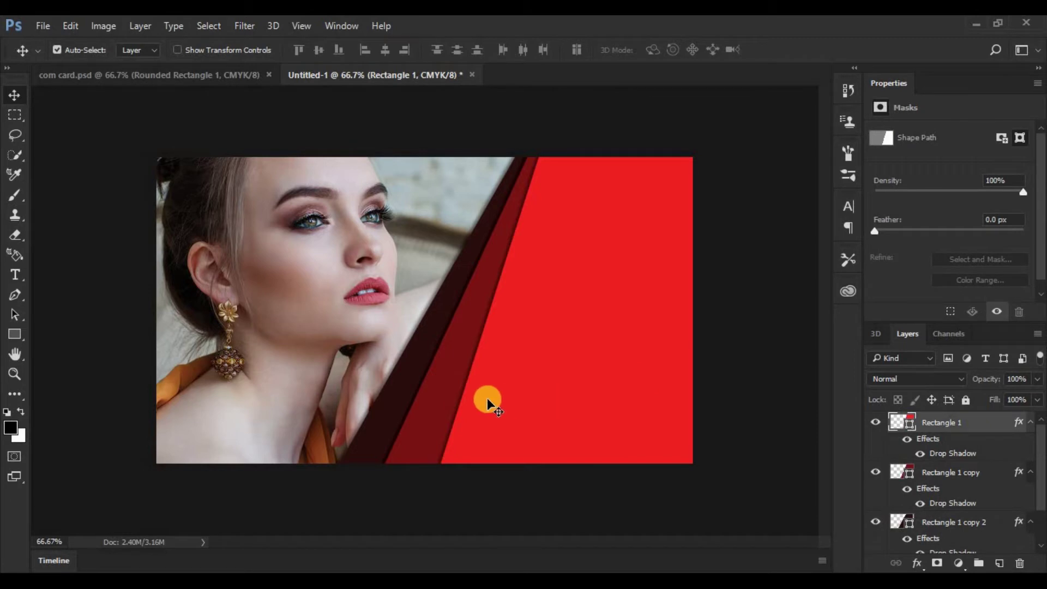
{"action": "left_click", "coordinate": [395, 407]}
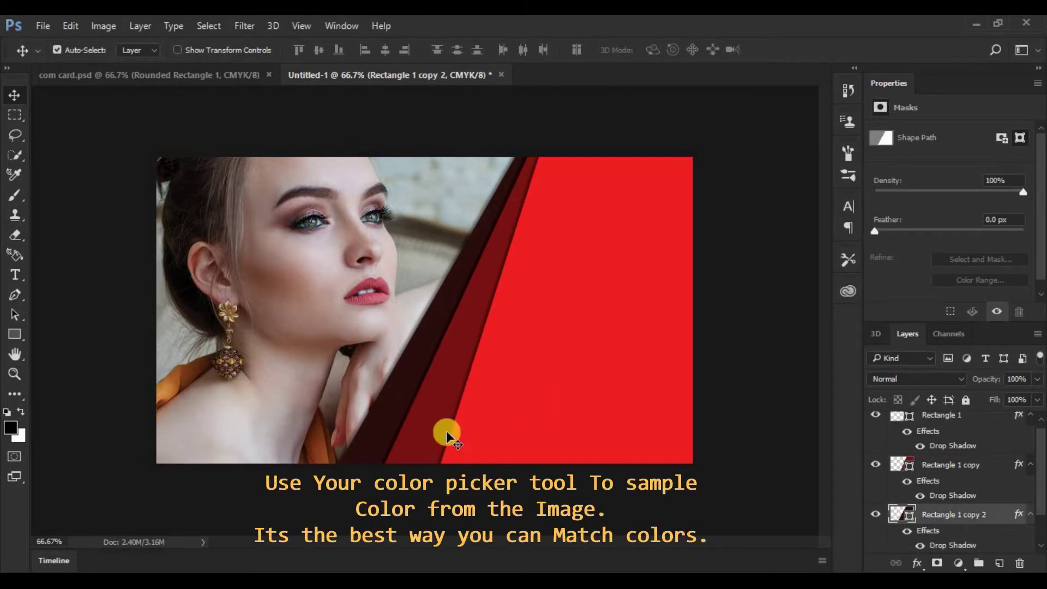
{"action": "left_click", "coordinate": [595, 434]}
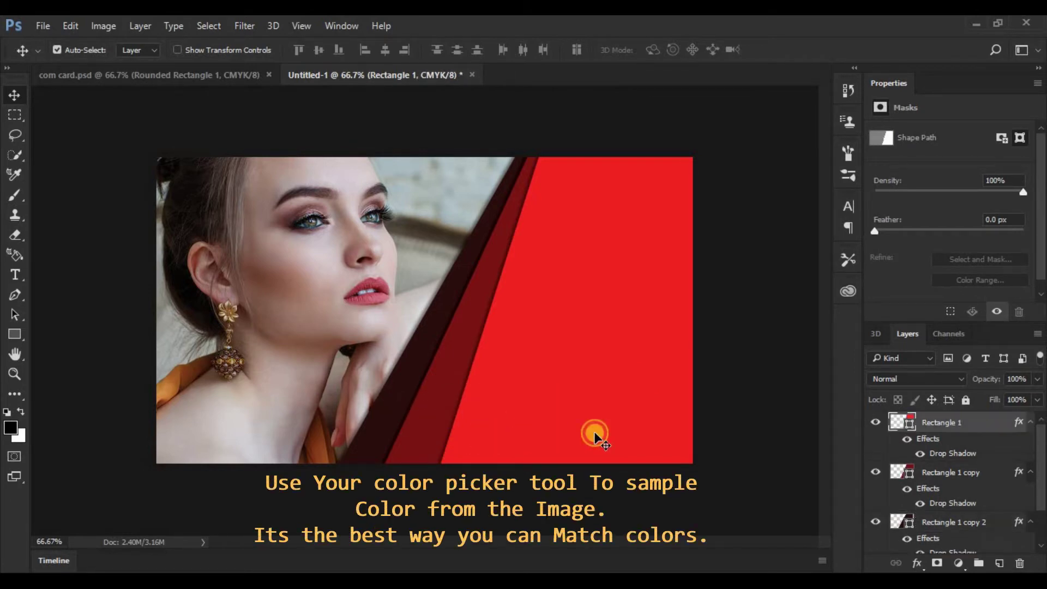
{"action": "double_click", "coordinate": [895, 427]}
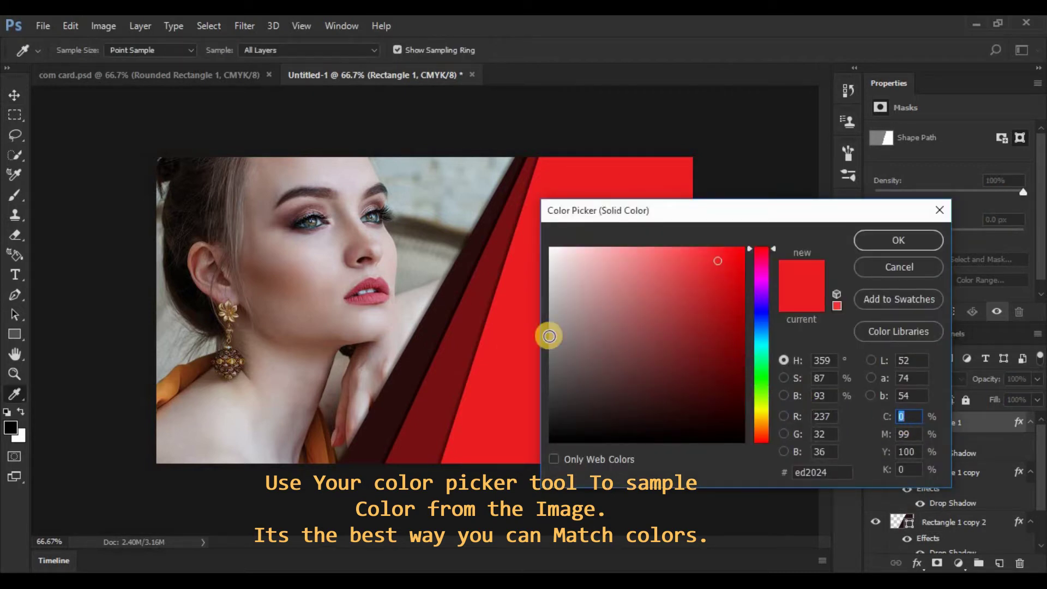
{"action": "left_click", "coordinate": [360, 287]}
{"action": "left_click", "coordinate": [360, 287]}
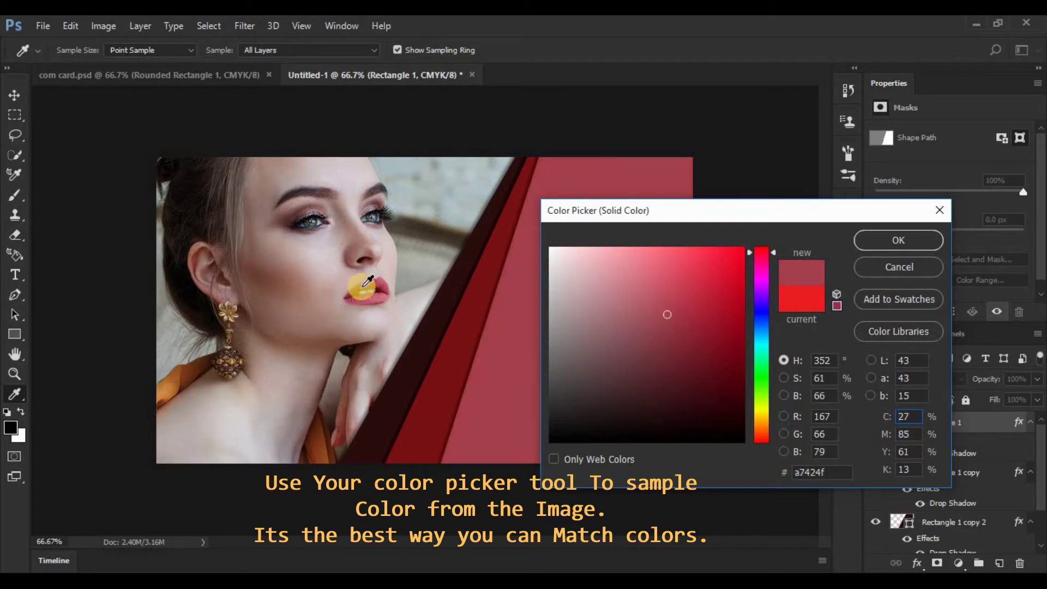
{"action": "left_click", "coordinate": [364, 287]}
{"action": "left_click", "coordinate": [690, 350]}
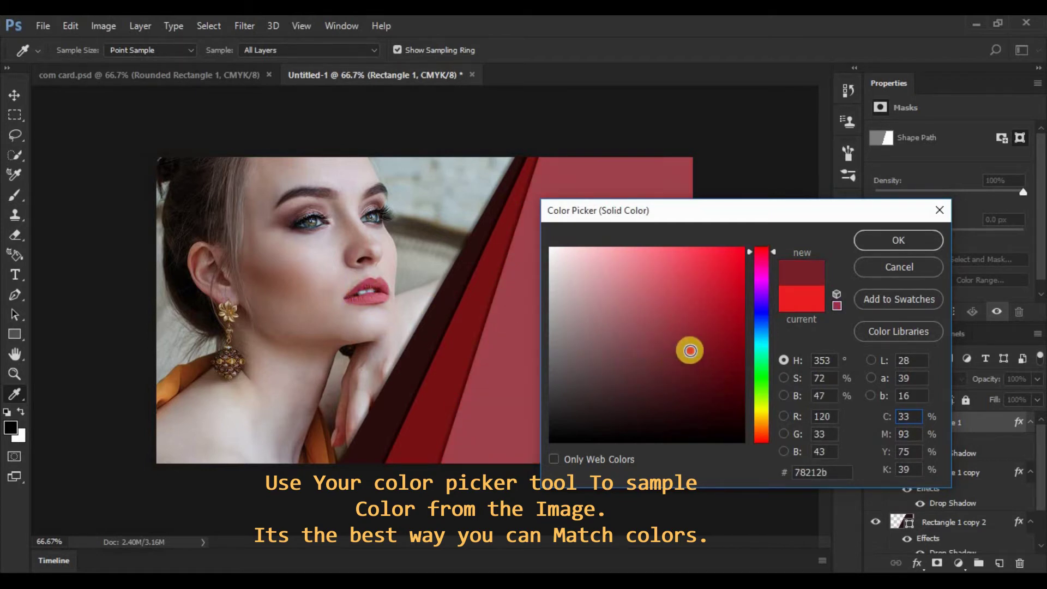
{"action": "left_click", "coordinate": [695, 361]}
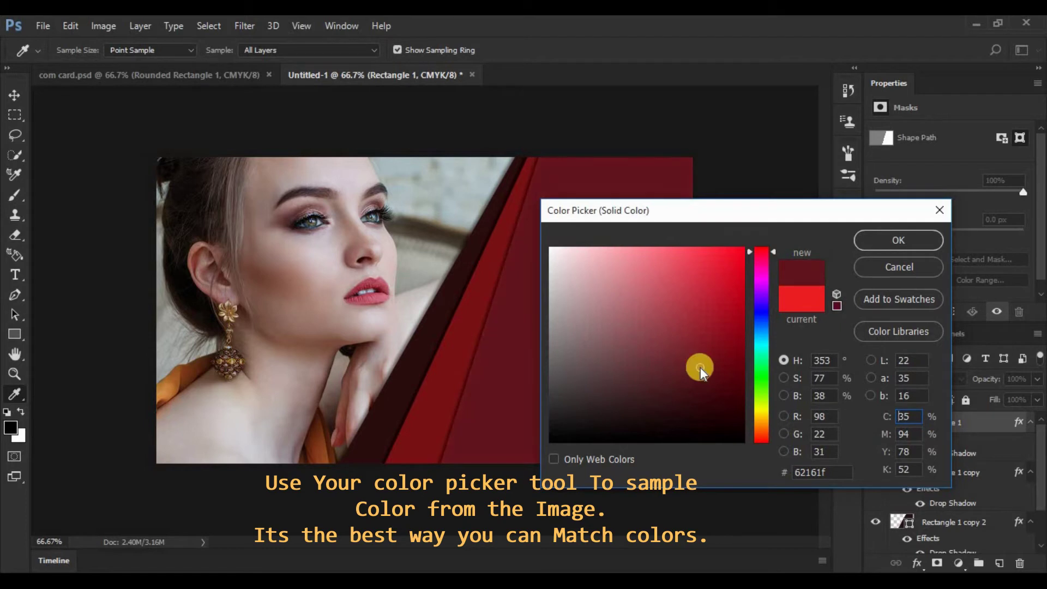
{"action": "left_click", "coordinate": [702, 371]}
{"action": "left_click", "coordinate": [876, 238]}
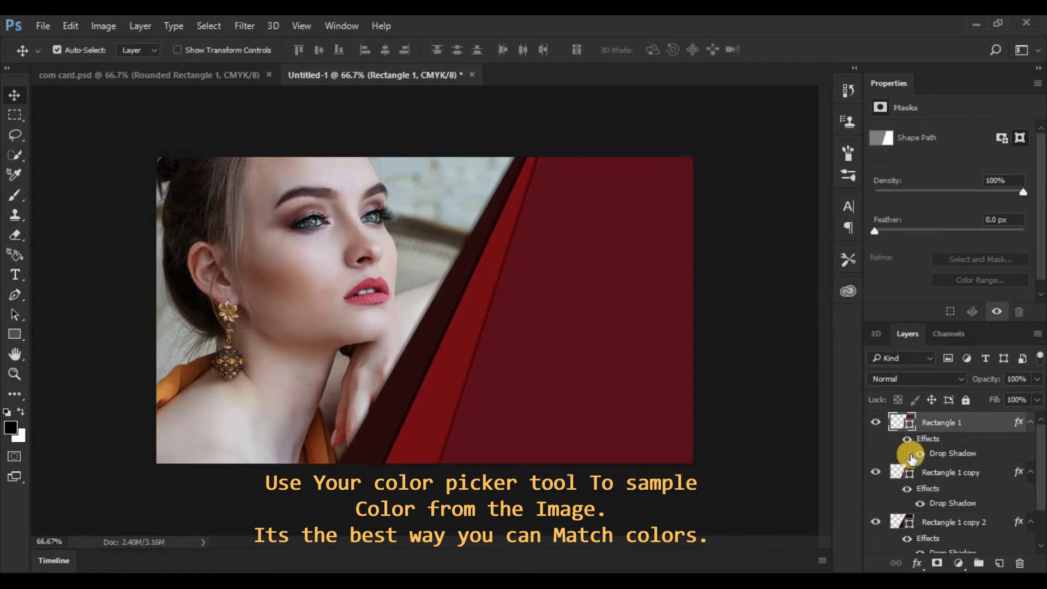
Change the fill of Rectangle 1 copy to a brownish skin tone, #98705e, sampled from the cheek in the portrait
{"action": "left_click", "coordinate": [935, 472]}
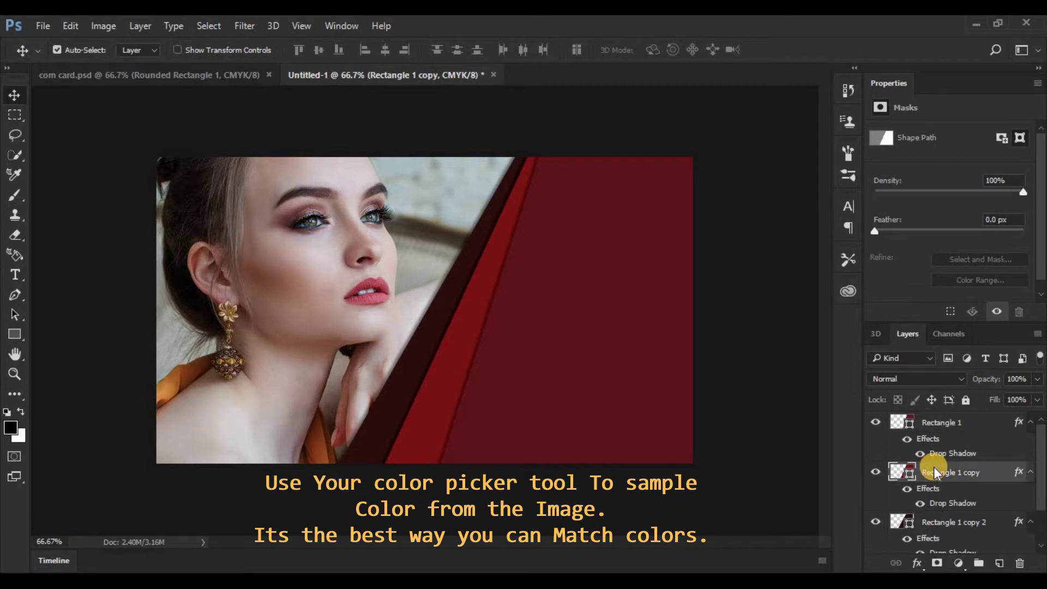
{"action": "double_click", "coordinate": [897, 474]}
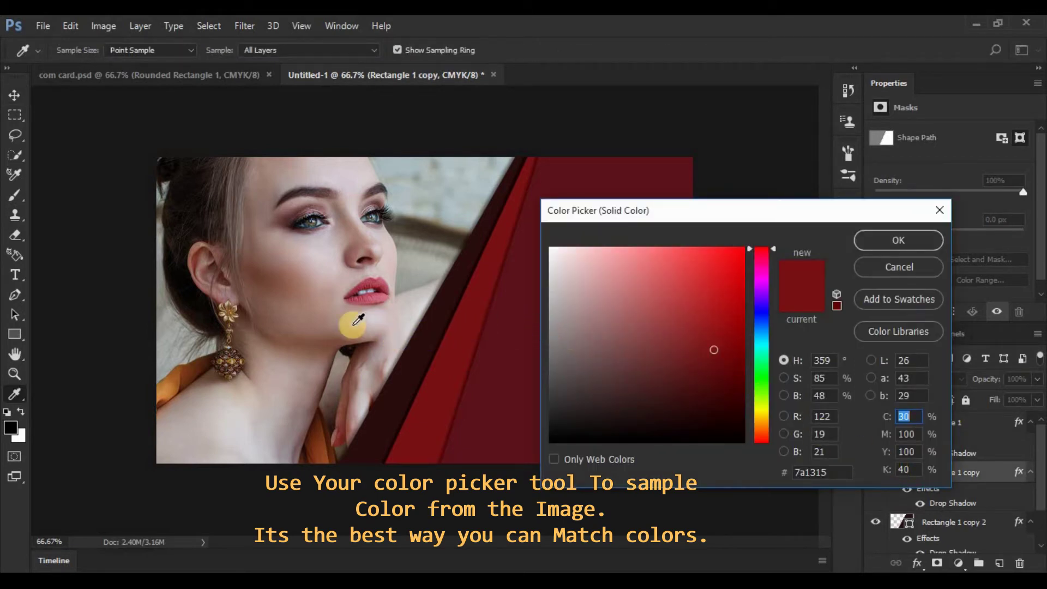
{"action": "left_click", "coordinate": [280, 275]}
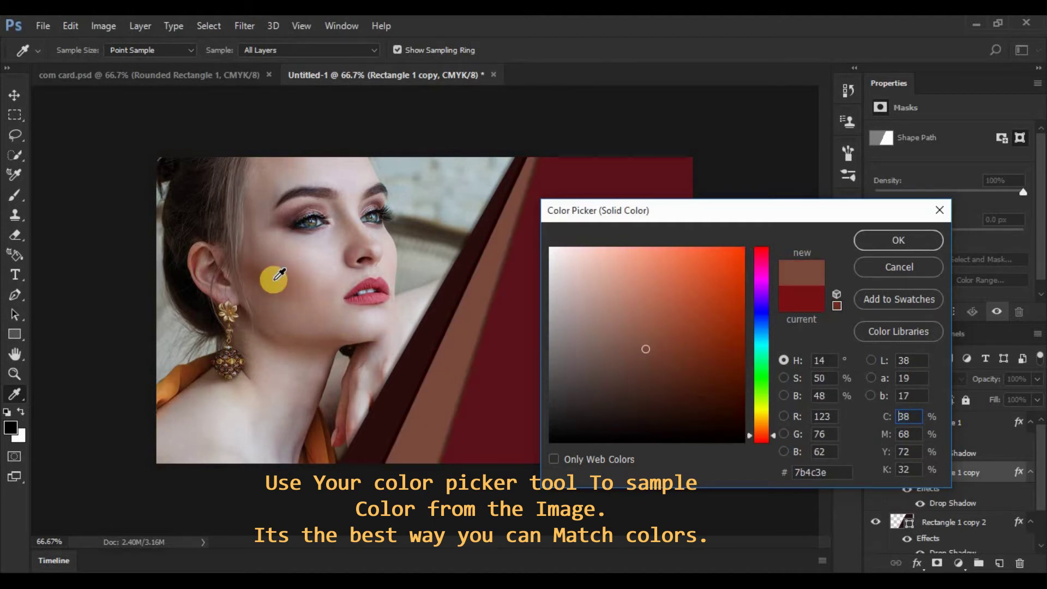
{"action": "left_click", "coordinate": [262, 280]}
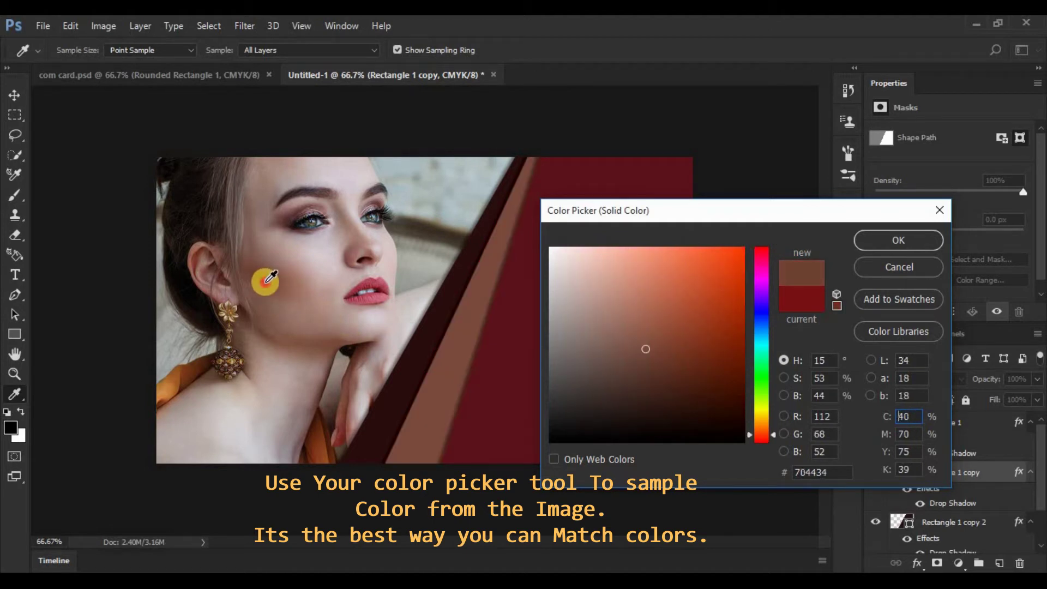
{"action": "left_click", "coordinate": [276, 285]}
{"action": "left_click", "coordinate": [284, 291]}
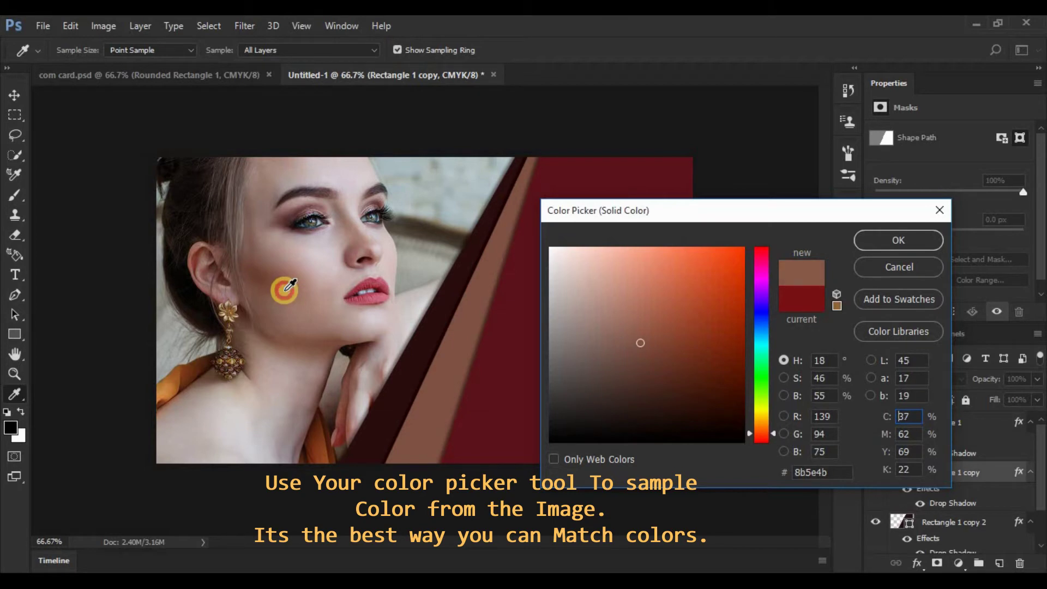
{"action": "left_click", "coordinate": [290, 290]}
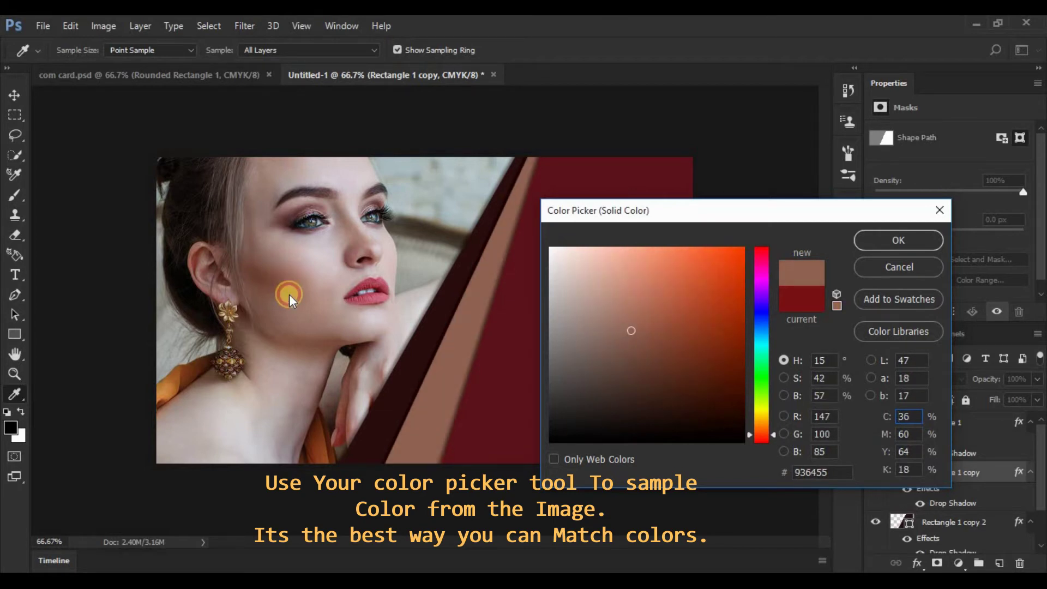
{"action": "left_click", "coordinate": [304, 300]}
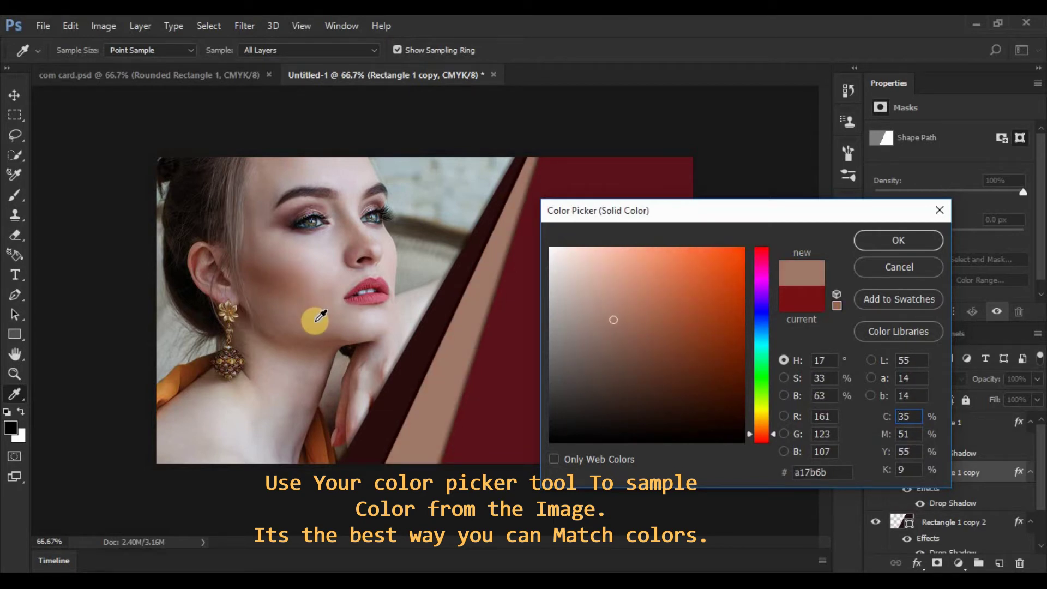
{"action": "left_click", "coordinate": [289, 284]}
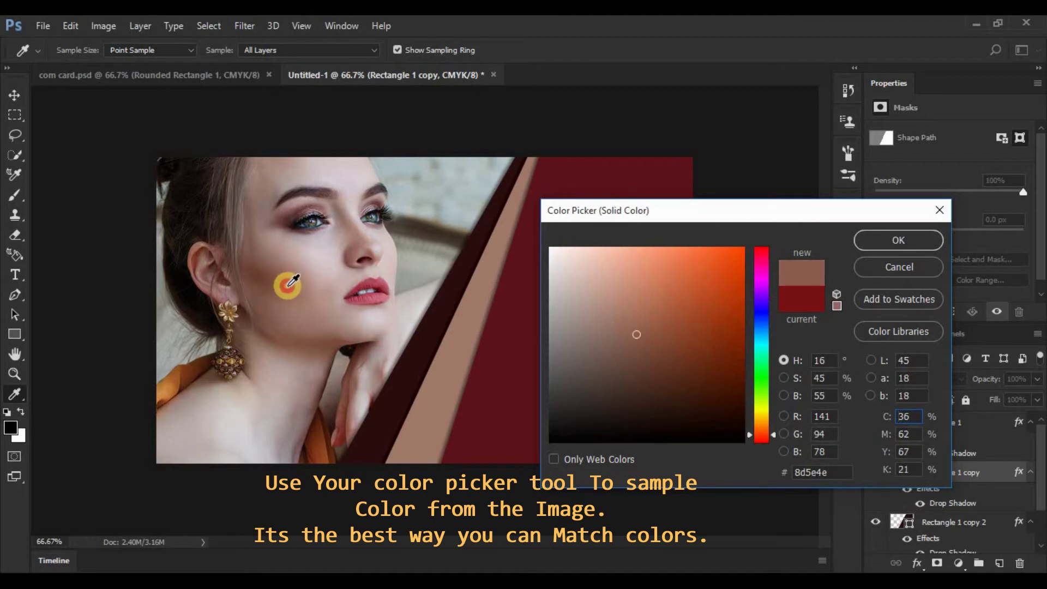
{"action": "left_click", "coordinate": [291, 296]}
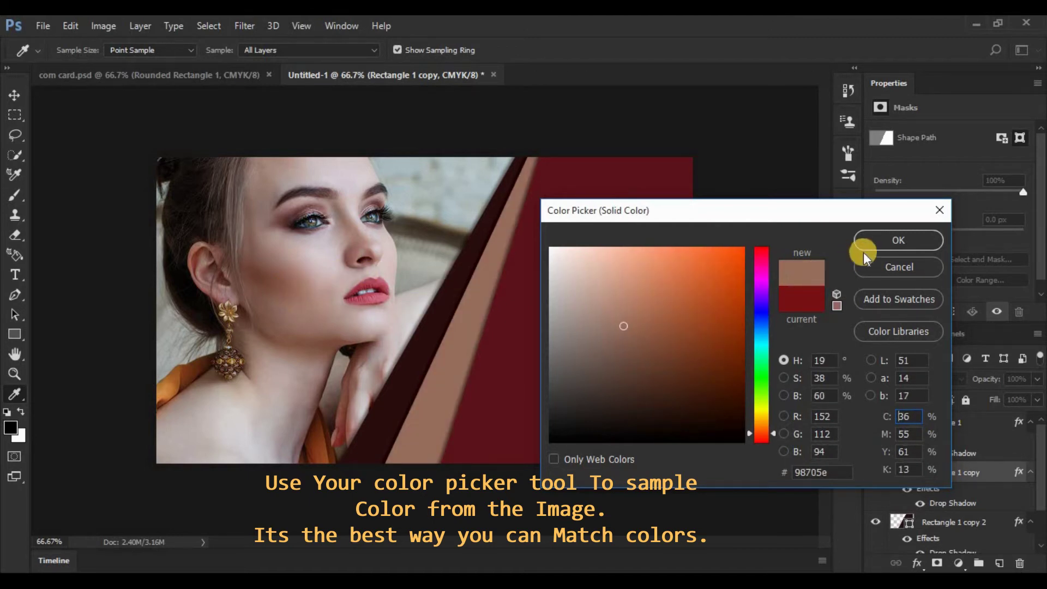
{"action": "left_click", "coordinate": [873, 247]}
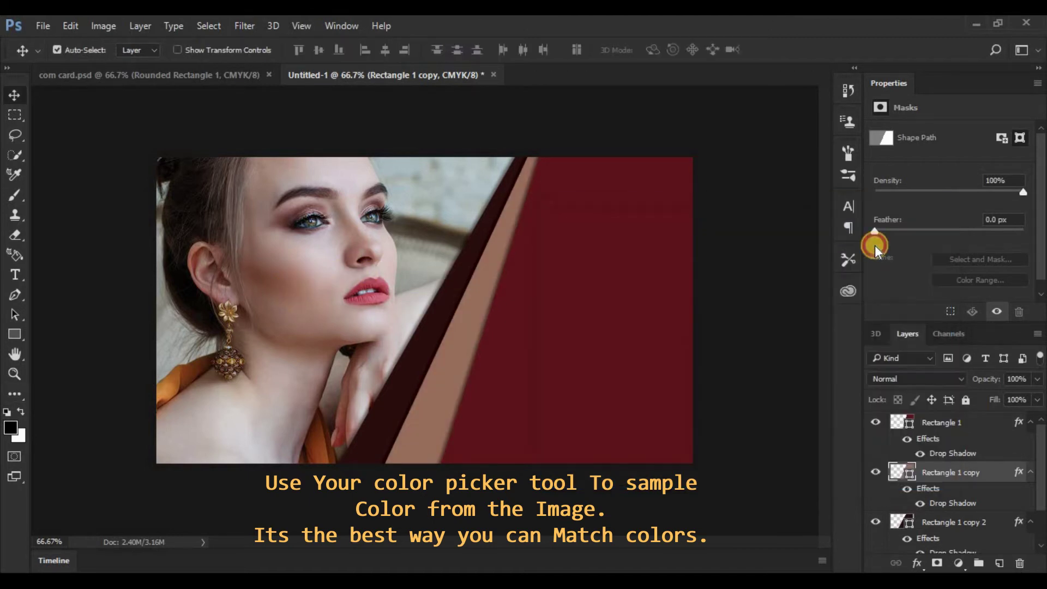
Change the fill of Rectangle 1 copy 2 to an orange-brown, #b56f32, sampled from the fabric at the shoulder in the photo
{"action": "left_click", "coordinate": [942, 525]}
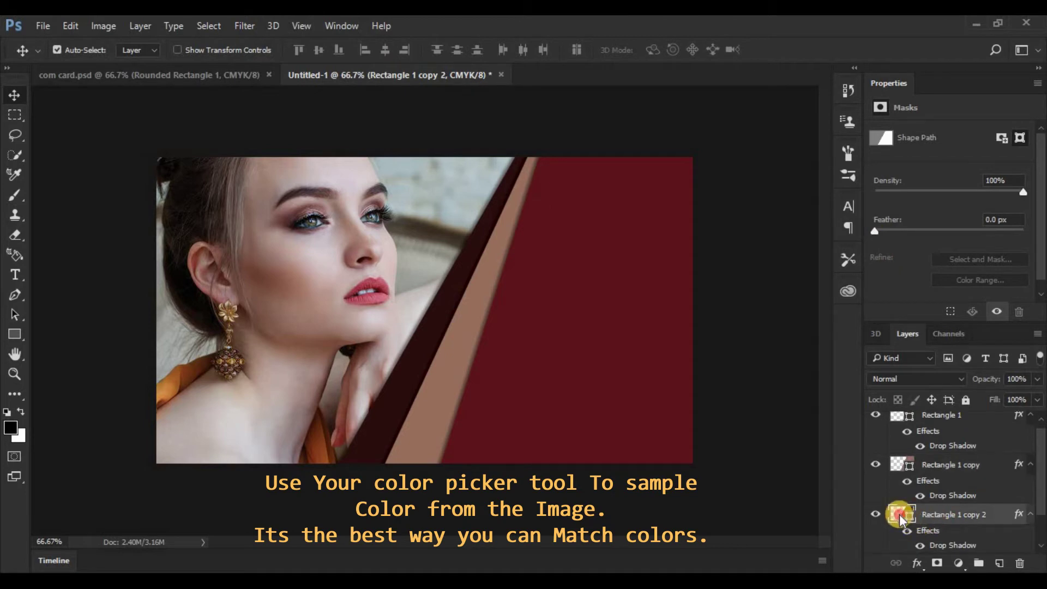
{"action": "double_click", "coordinate": [899, 516]}
{"action": "left_click", "coordinate": [176, 382]}
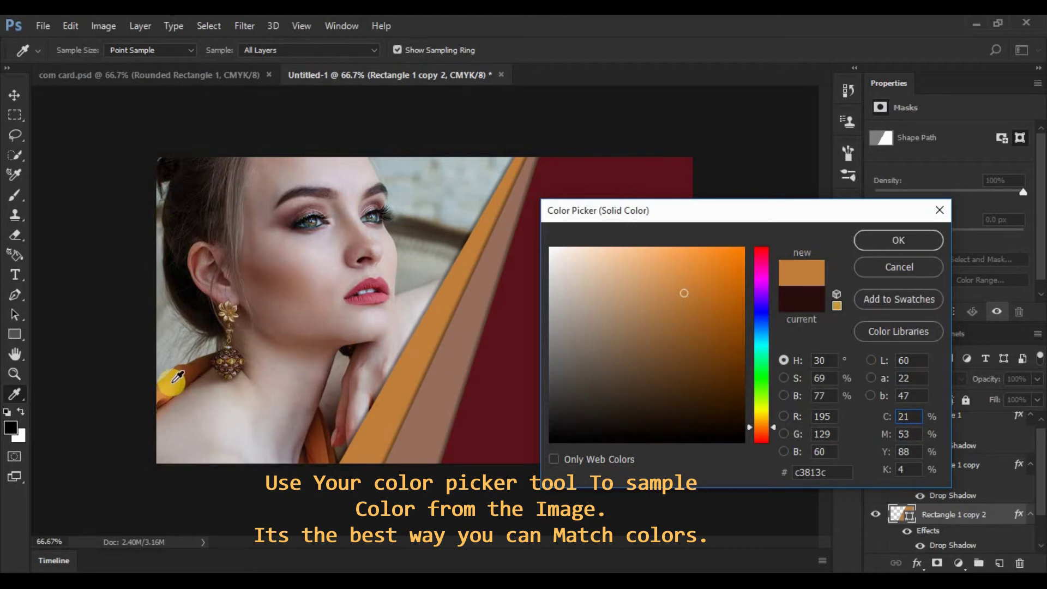
{"action": "left_click", "coordinate": [172, 380]}
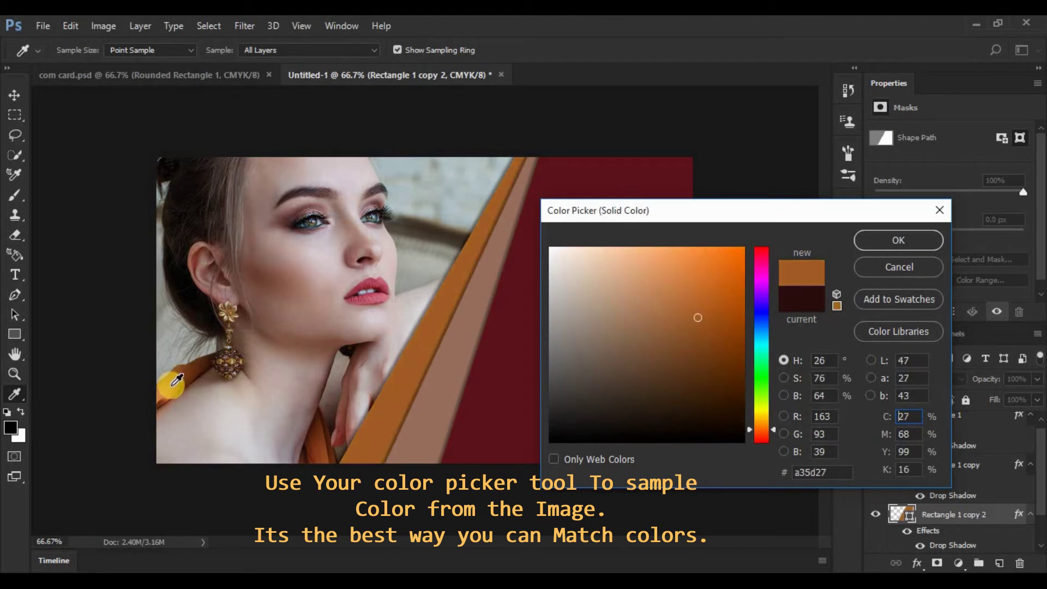
{"action": "left_click", "coordinate": [173, 387]}
{"action": "left_click", "coordinate": [174, 390]}
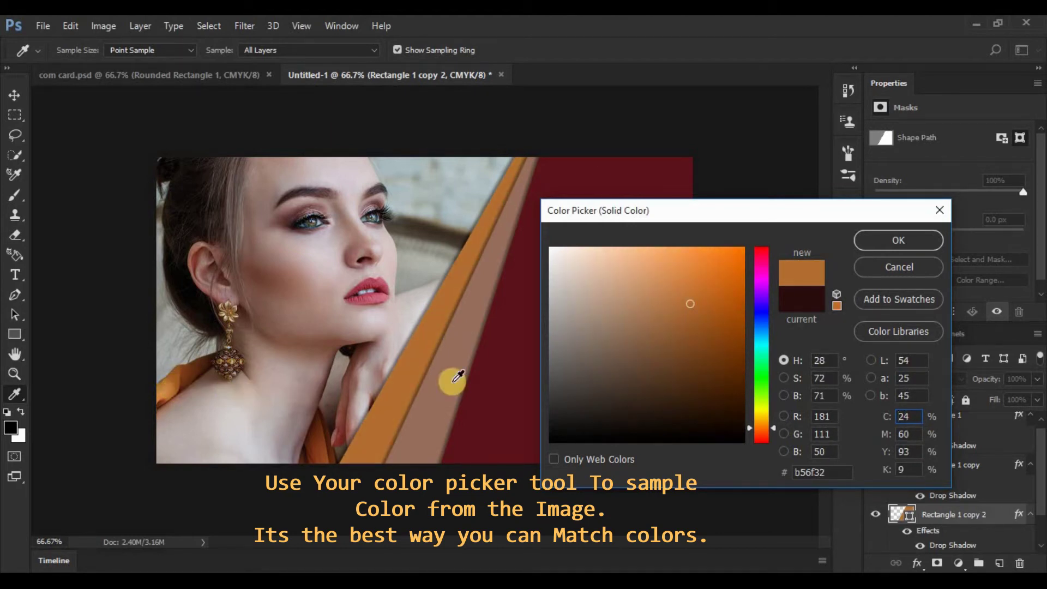
{"action": "left_click", "coordinate": [871, 245]}
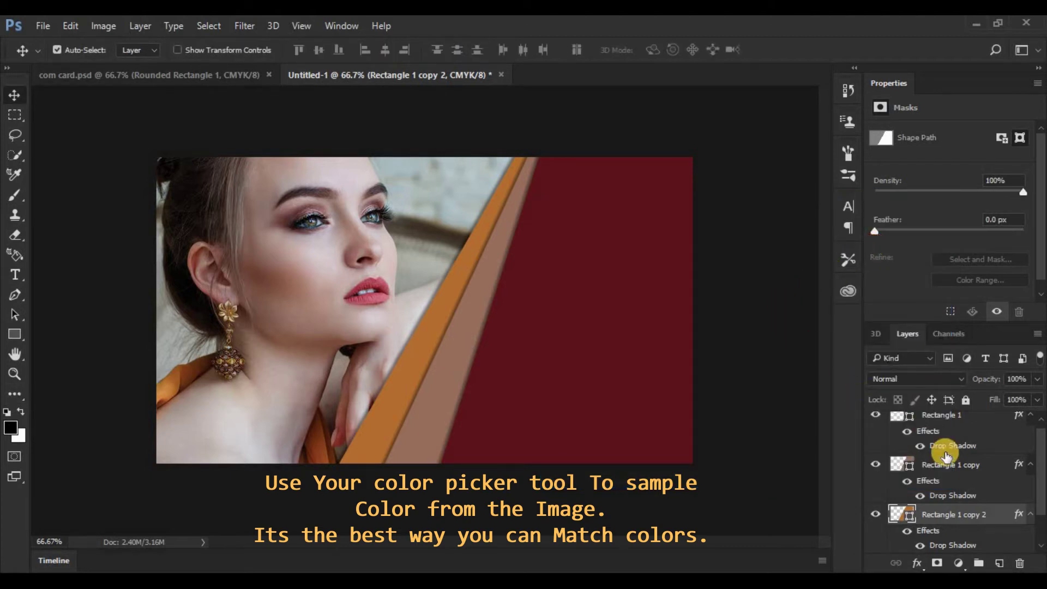
Brighten the fill of the dark maroon Rectangle 1 to a crimson red, #aa2b39
{"action": "scroll", "coordinate": [965, 484], "scroll_direction": "up", "scroll_amount": 1}
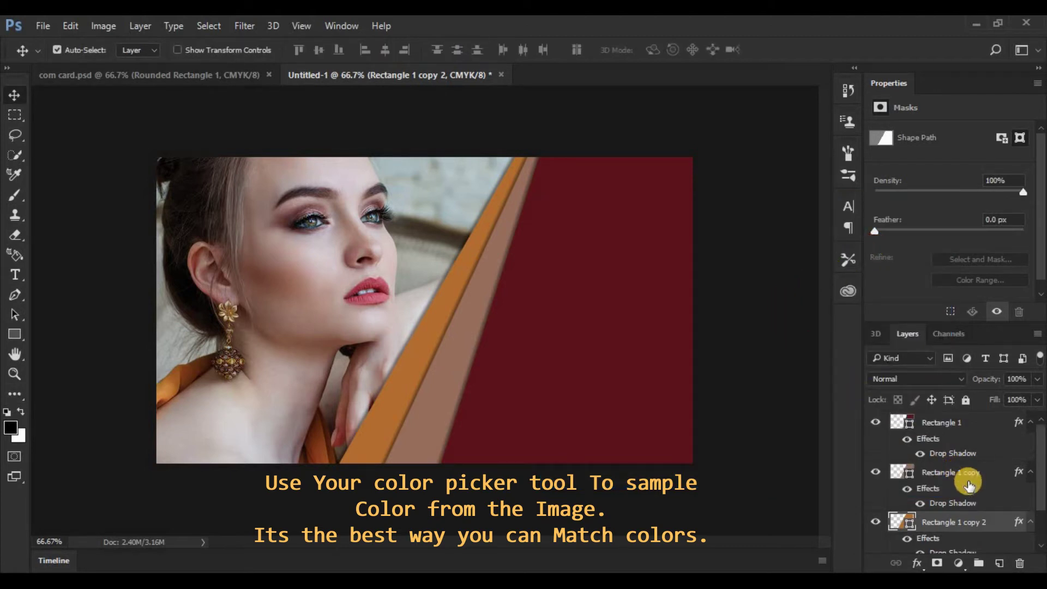
{"action": "left_click", "coordinate": [959, 428]}
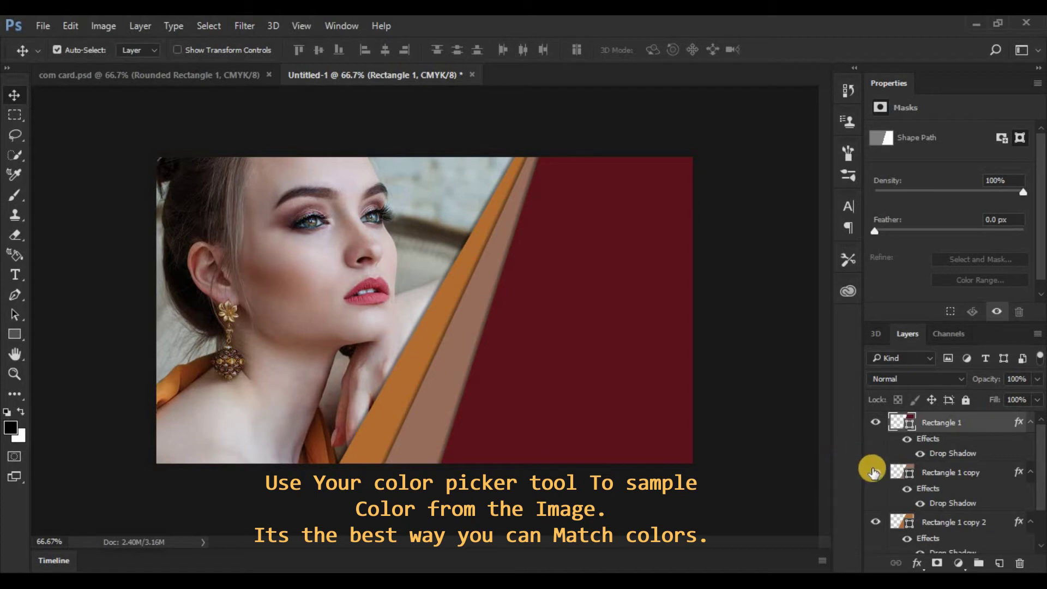
{"action": "left_click", "coordinate": [811, 515]}
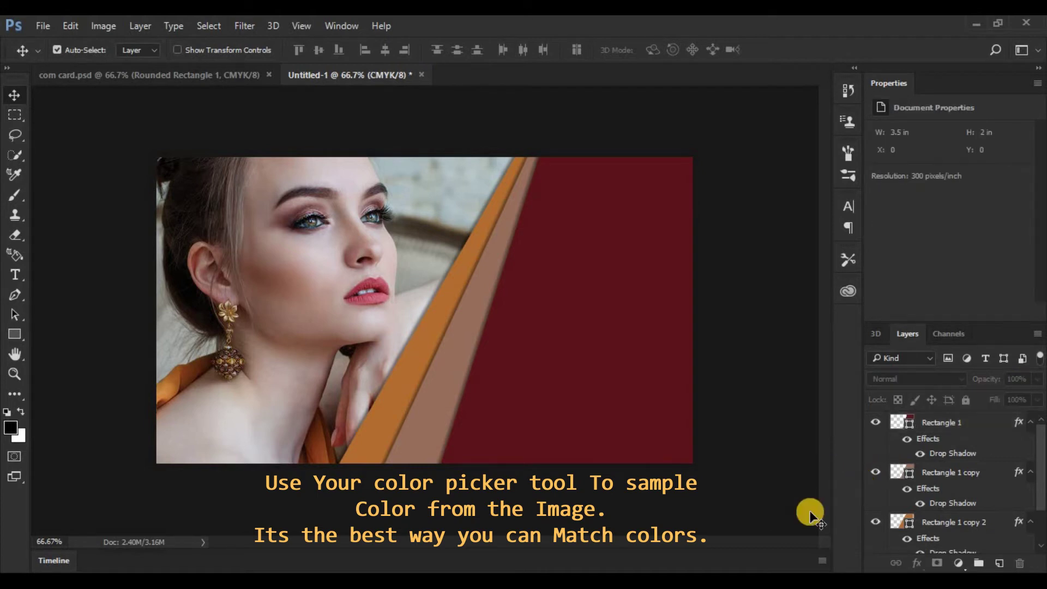
{"action": "double_click", "coordinate": [899, 422]}
{"action": "mouse_move", "coordinate": [702, 369]}
{"action": "left_mouse_down"}
{"action": "mouse_move", "coordinate": [687, 349]}
{"action": "mouse_move", "coordinate": [688, 312]}
{"action": "mouse_move", "coordinate": [698, 321]}
{"action": "left_mouse_up"}
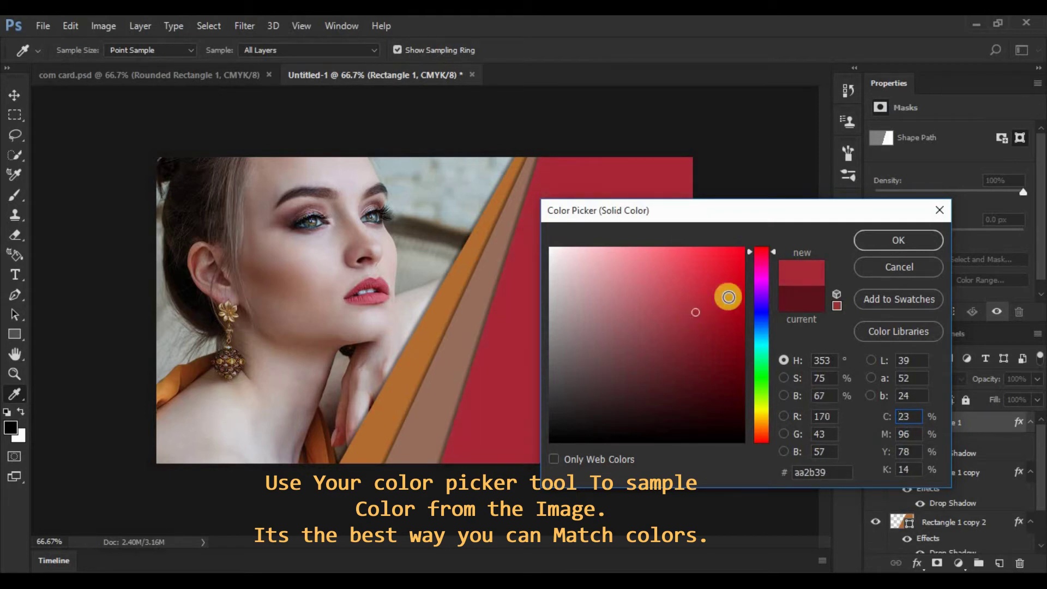
{"action": "left_click", "coordinate": [872, 238]}
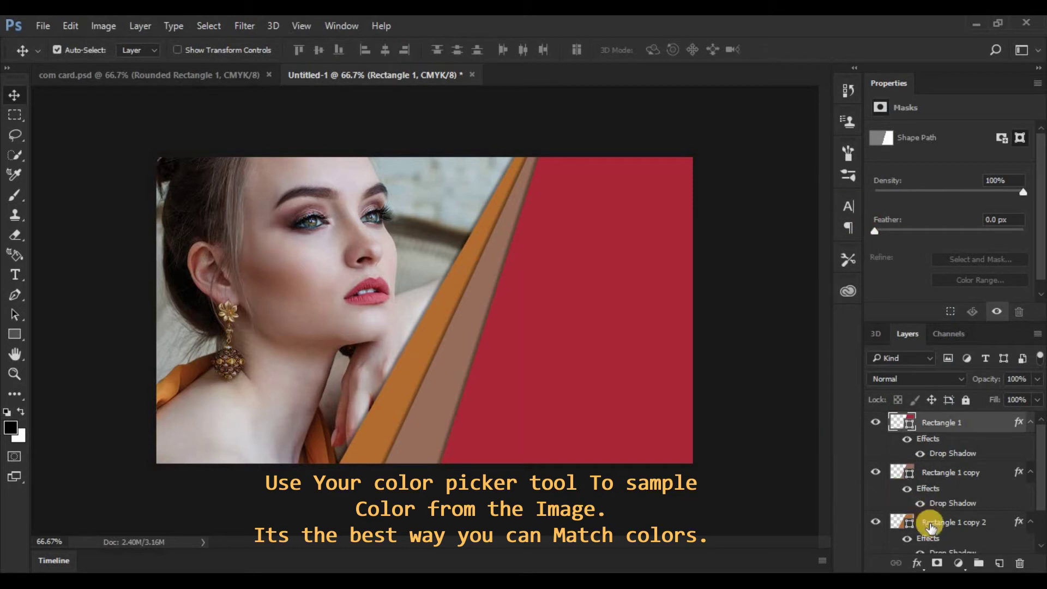
Change the fill of Rectangle 1 copy 2 to a lighter orange, #cd8844, sampled from the fabric at the shoulder
{"action": "left_click", "coordinate": [893, 522]}
{"action": "double_click", "coordinate": [894, 513]}
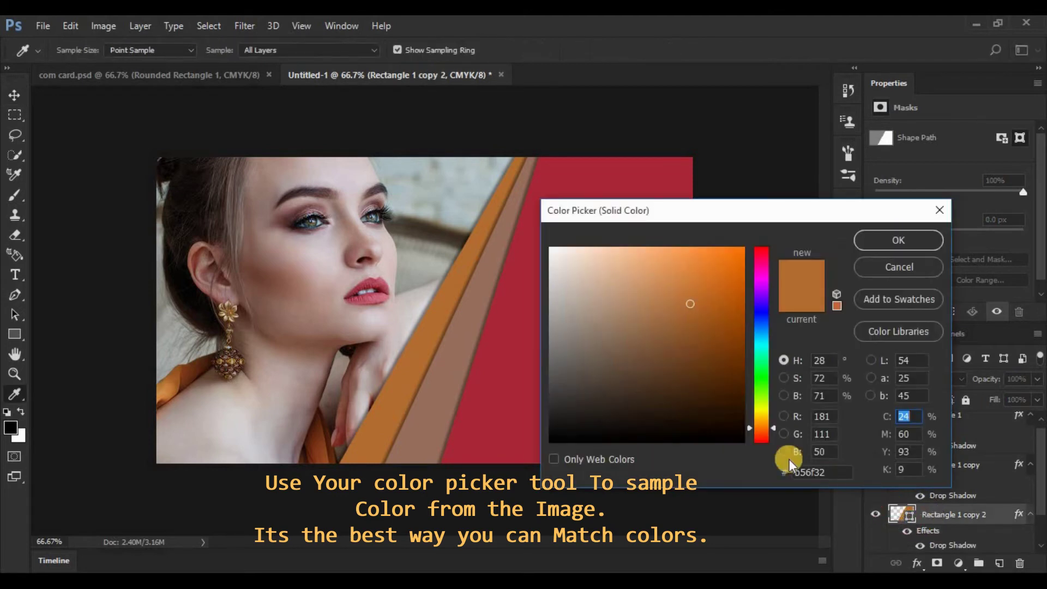
{"action": "left_click", "coordinate": [170, 386]}
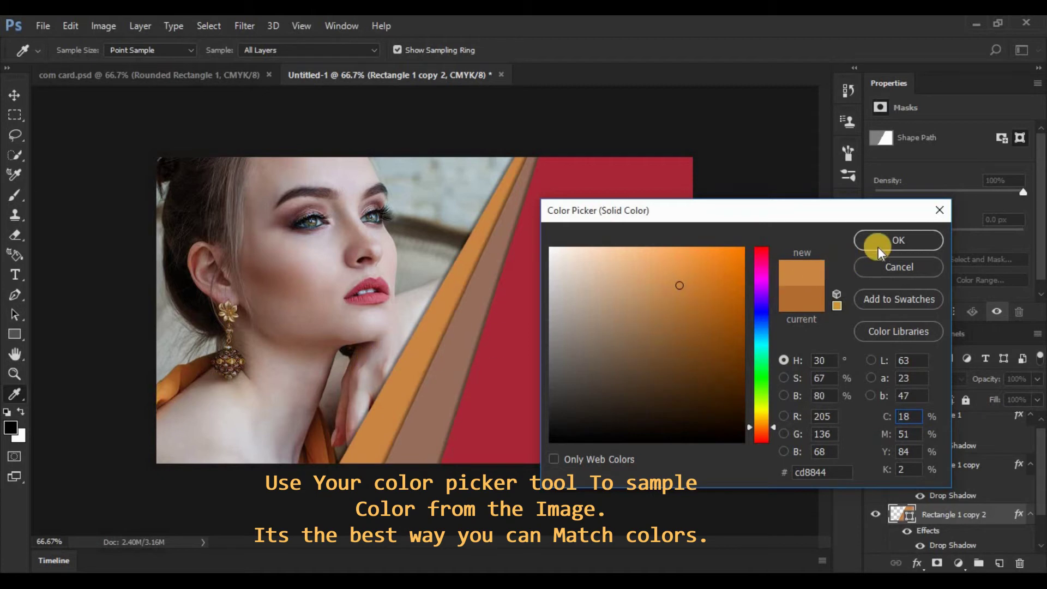
{"action": "left_click", "coordinate": [878, 247]}
{"action": "key", "text": "v"}
{"action": "left_click", "coordinate": [493, 379]}
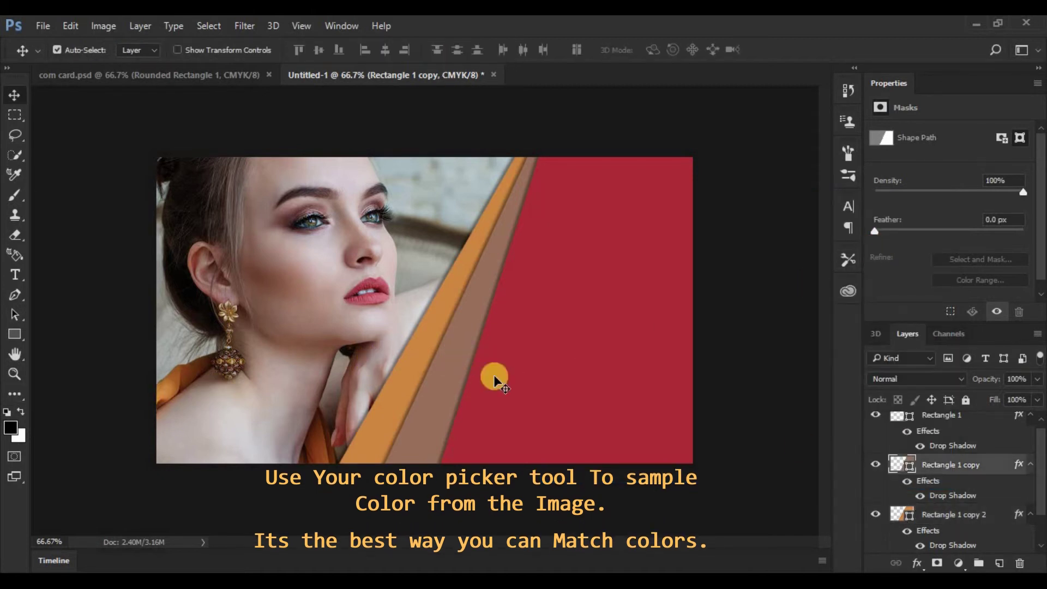
{"action": "double_click", "coordinate": [899, 465]}
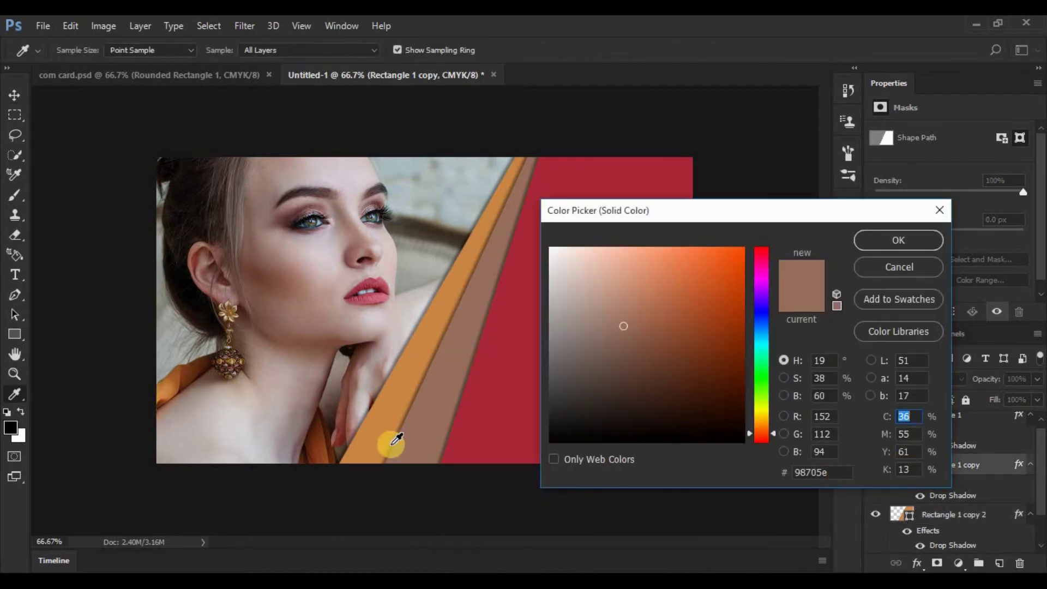
{"action": "left_click", "coordinate": [226, 351]}
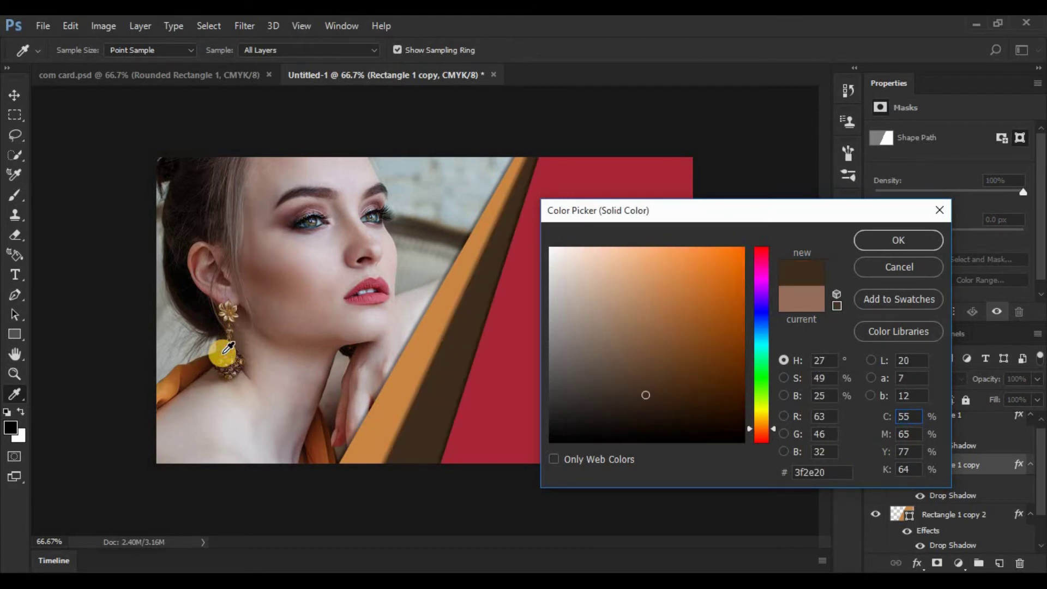
{"action": "left_click", "coordinate": [227, 355]}
{"action": "left_click", "coordinate": [228, 353]}
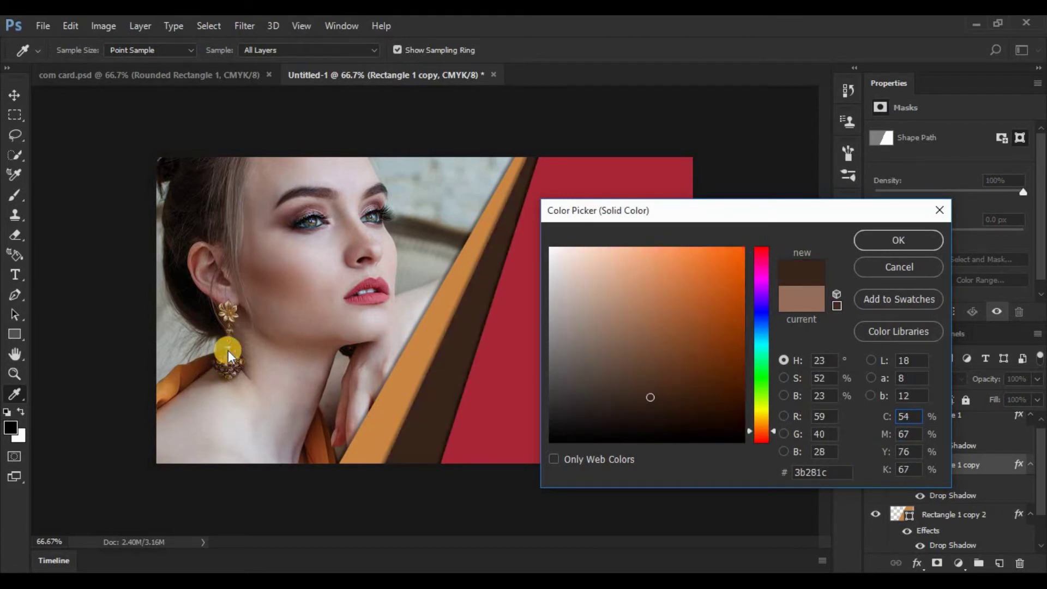
{"action": "left_click", "coordinate": [202, 306]}
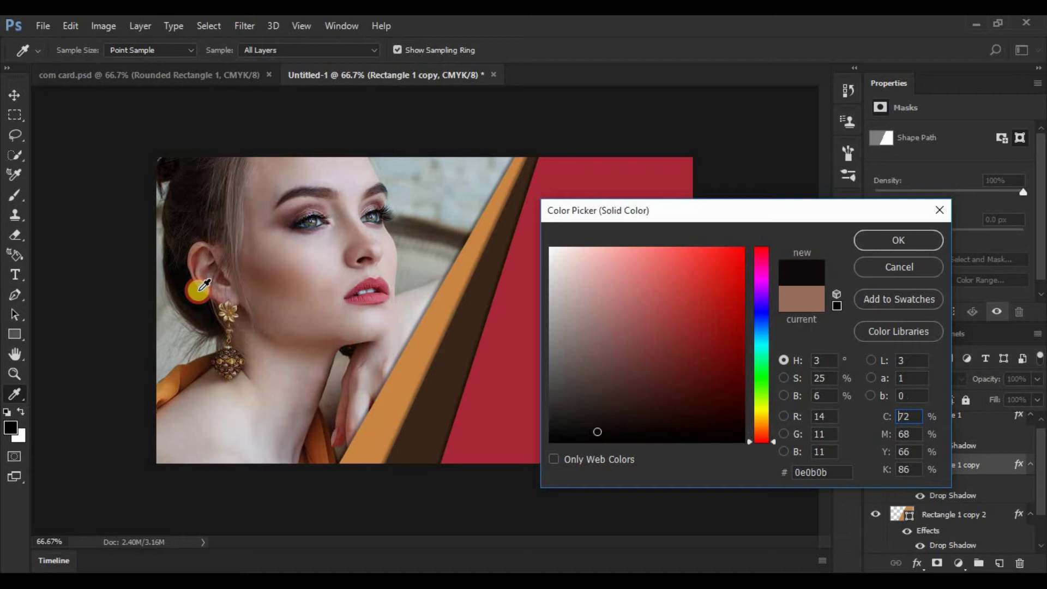
{"action": "left_click", "coordinate": [209, 211]}
{"action": "left_click_drag", "start_coordinate": [209, 211], "coordinate": [309, 190]}
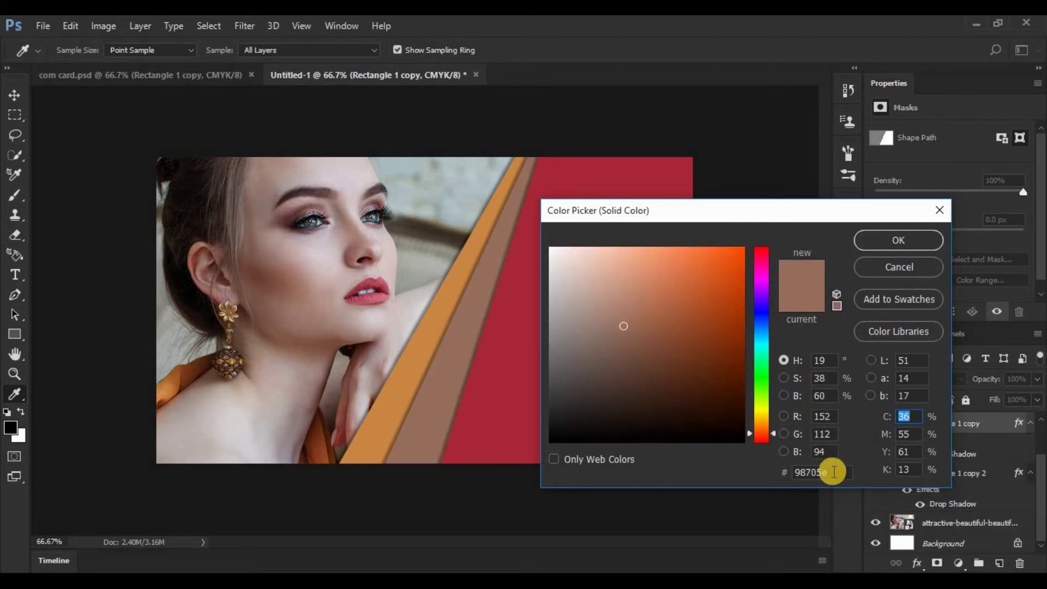
Set the fill of Rectangle 1 copy to the reddish brown #864f45 by pasting the copied hex code
{"action": "left_click_drag", "start_coordinate": [835, 472], "coordinate": [779, 474]}
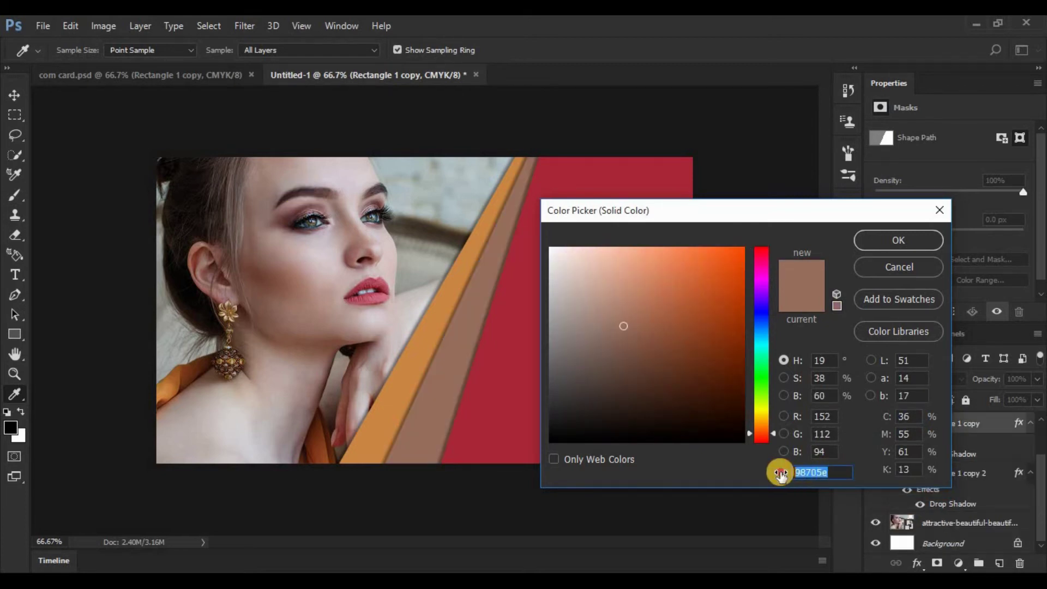
{"action": "right_click", "coordinate": [835, 472]}
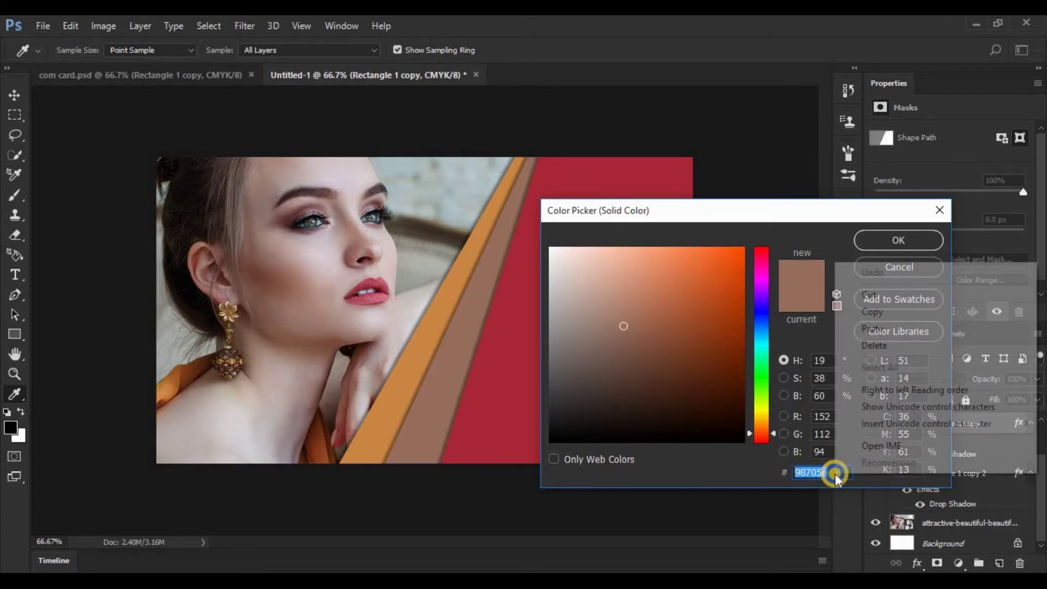
{"action": "left_click", "coordinate": [871, 329]}
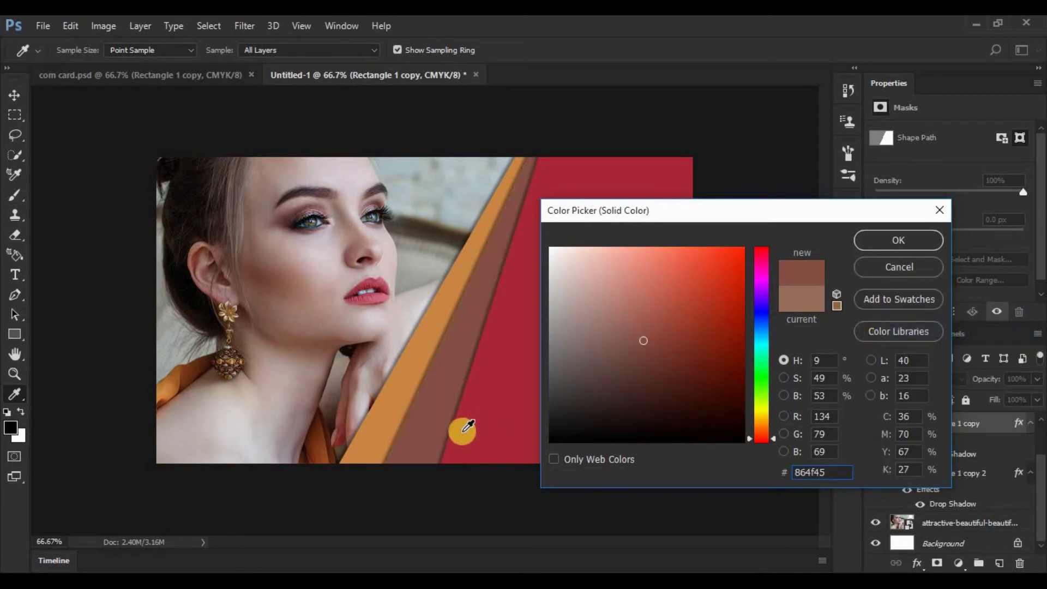
{"action": "left_click", "coordinate": [882, 242]}
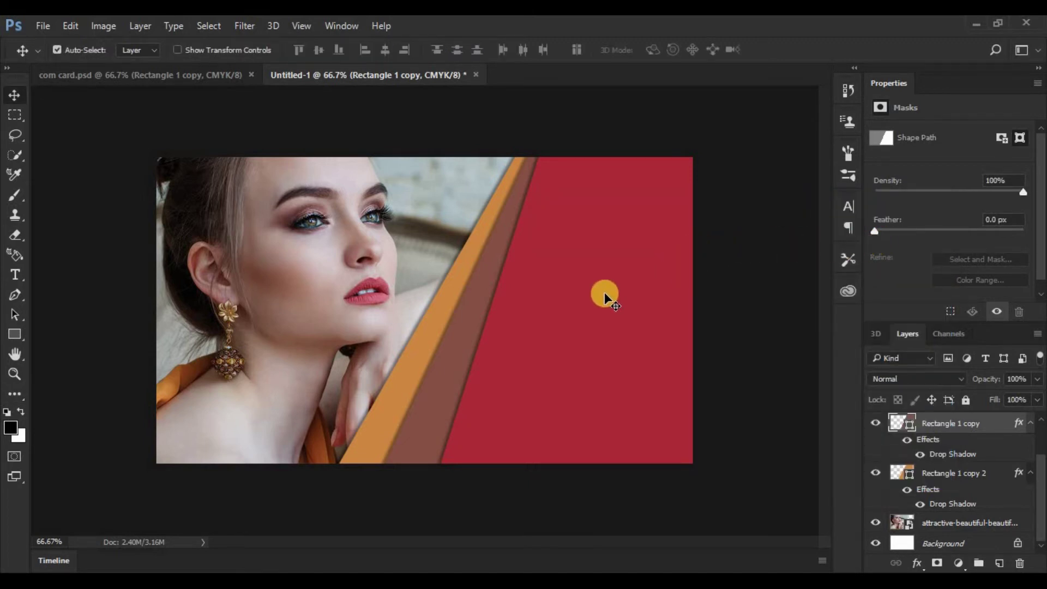
Switch to the Rounded Rectangle tool with the crimson Rectangle 1 layer selected as the base for a new shape
{"action": "scroll", "coordinate": [946, 474], "scroll_direction": "up", "scroll_amount": 2}
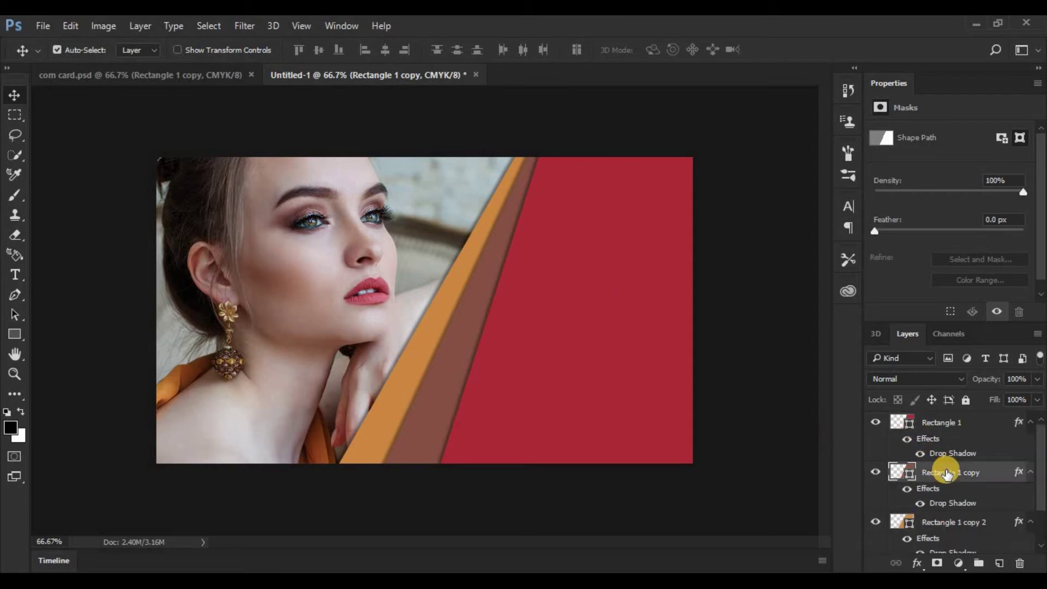
{"action": "left_click", "coordinate": [15, 335]}
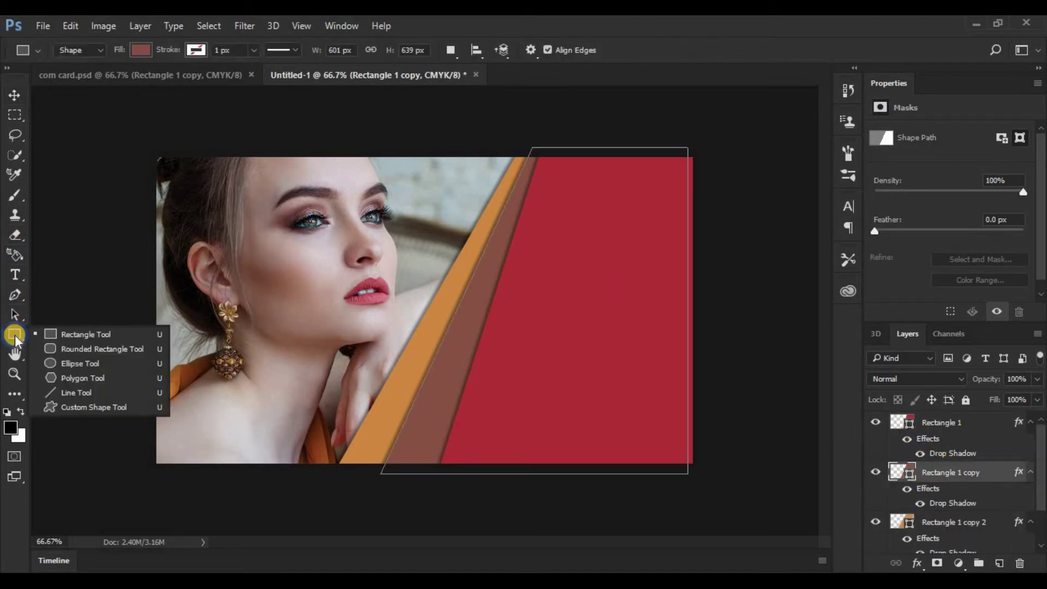
{"action": "left_click", "coordinate": [71, 350]}
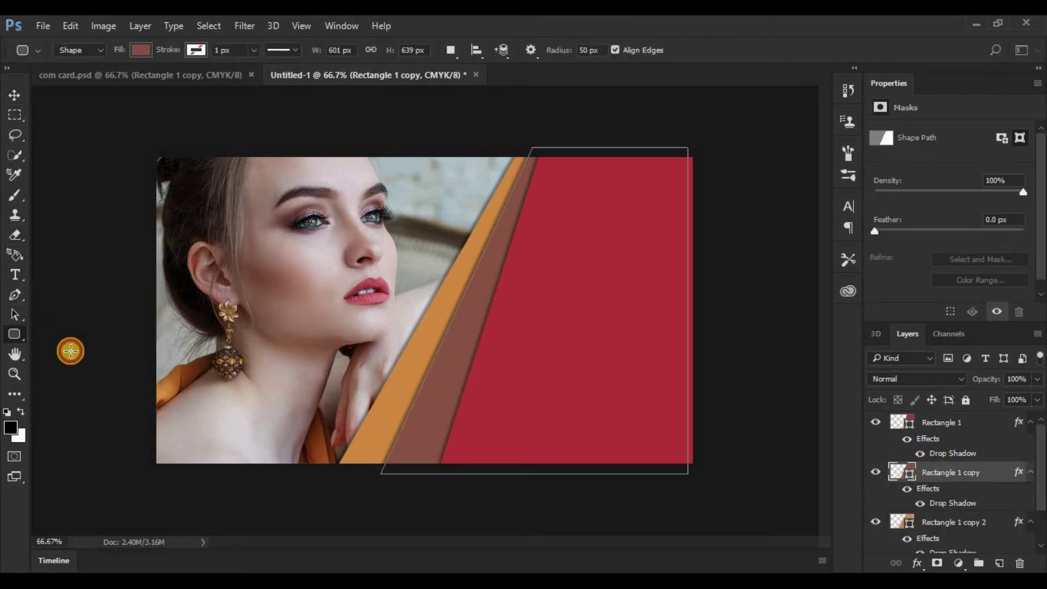
{"action": "double_click", "coordinate": [588, 51]}
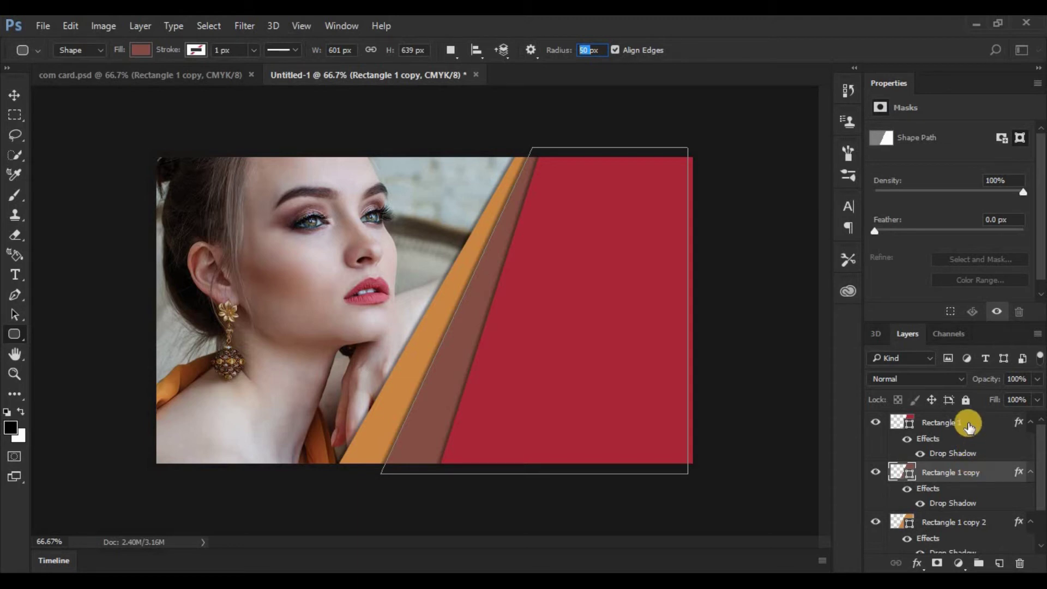
{"action": "left_click", "coordinate": [969, 427]}
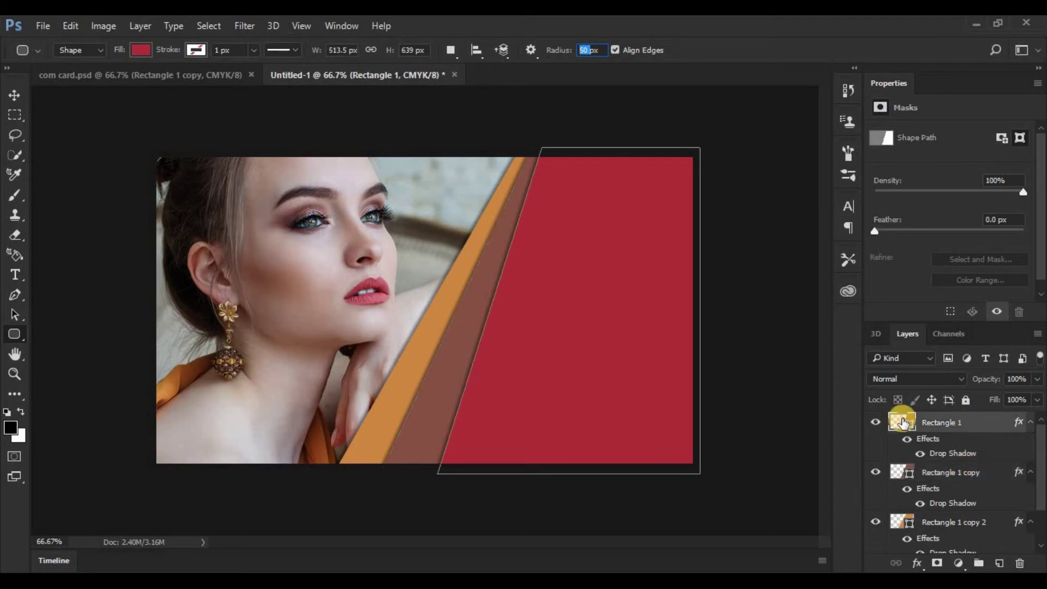
{"action": "left_click", "coordinate": [396, 238]}
{"action": "left_click", "coordinate": [440, 250]}
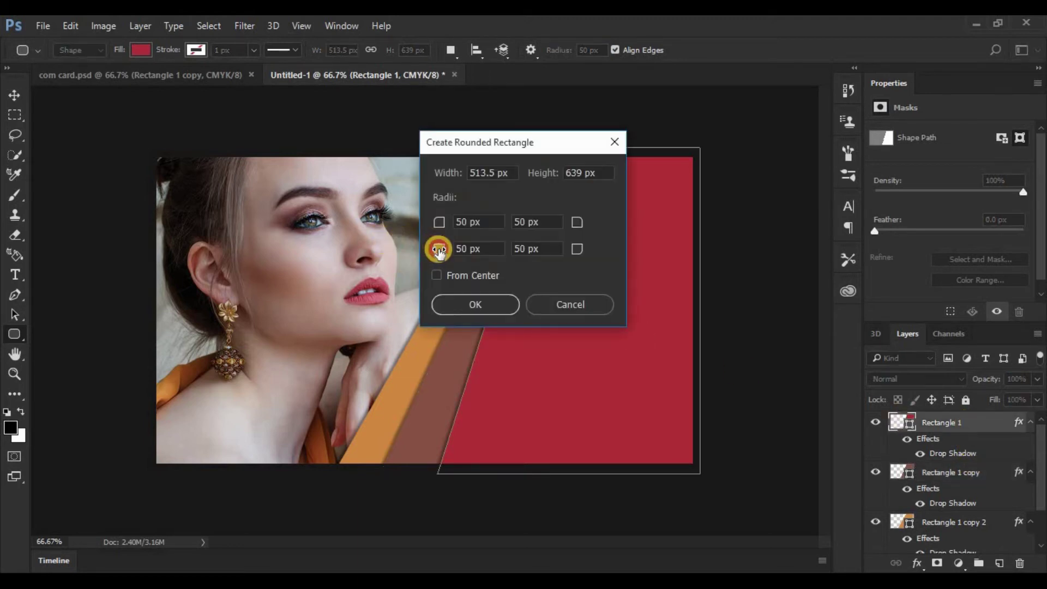
{"action": "left_click", "coordinate": [559, 305]}
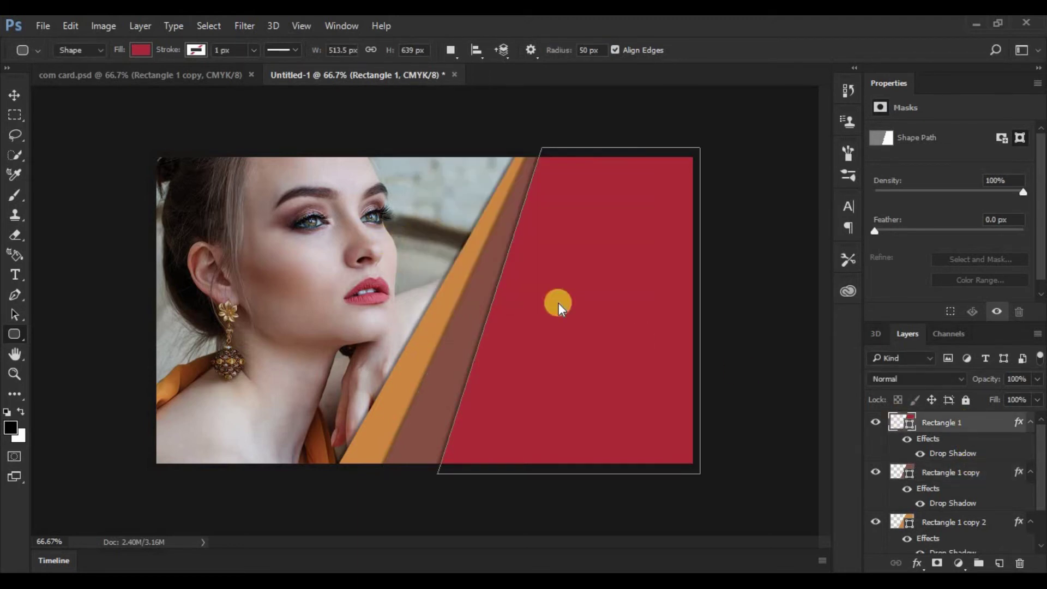
{"action": "left_click", "coordinate": [410, 237]}
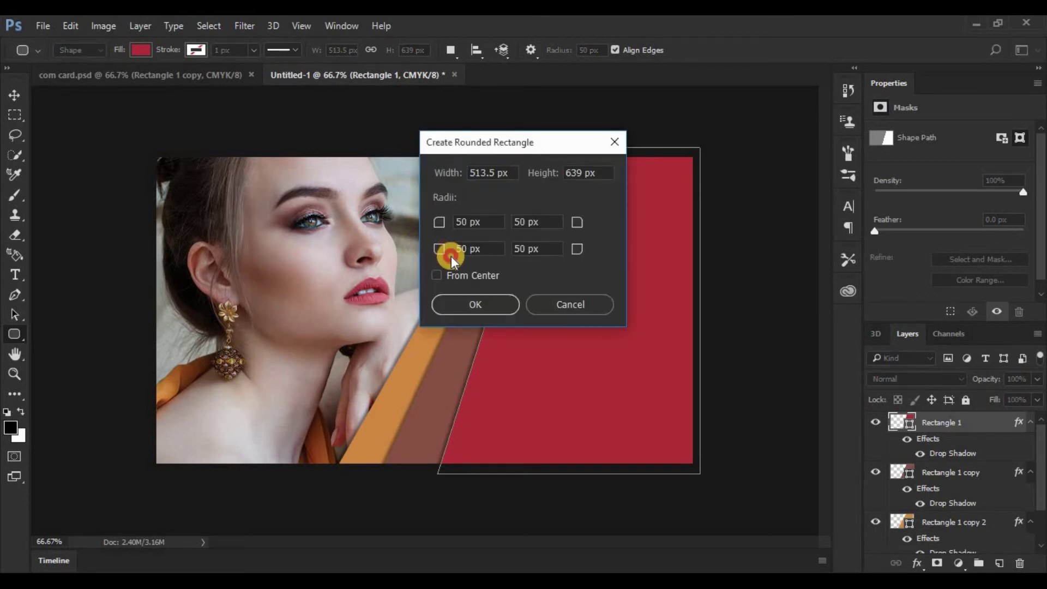
{"action": "left_click", "coordinate": [556, 305]}
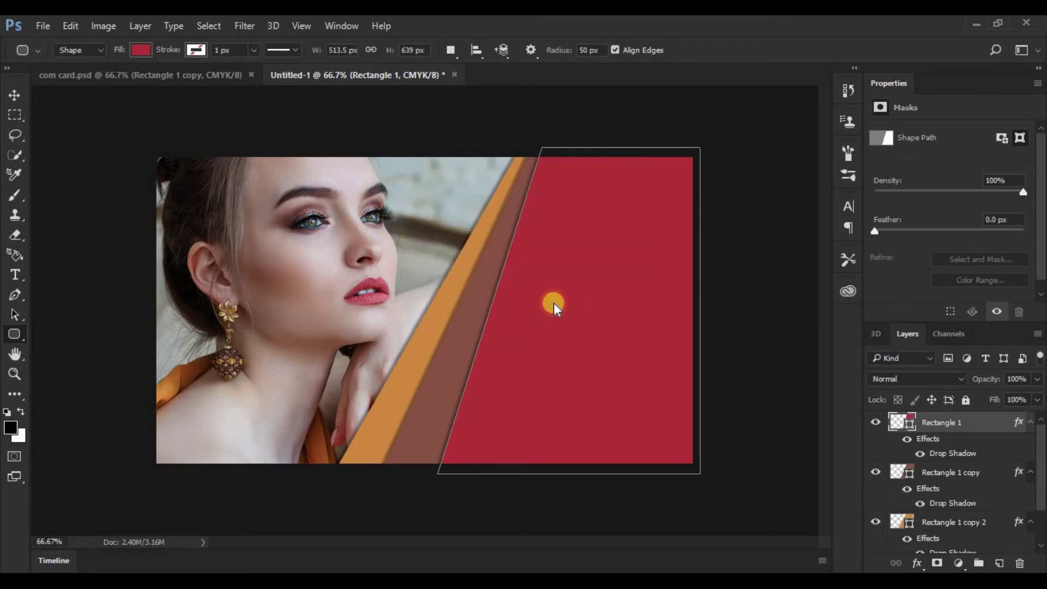
Draw a rounded rectangle about 598 × 94 px on a new layer across the slanted shapes and move it down to about Y 207 px
{"action": "left_click", "coordinate": [997, 563]}
{"action": "left_click_drag", "start_coordinate": [413, 226], "coordinate": [717, 271]}
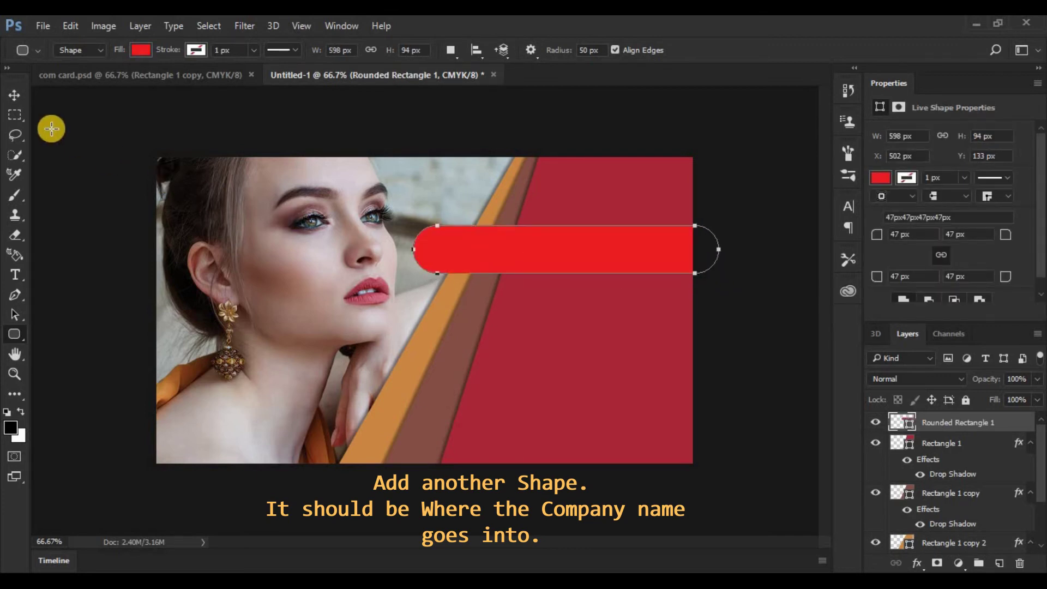
{"action": "left_click", "coordinate": [14, 96]}
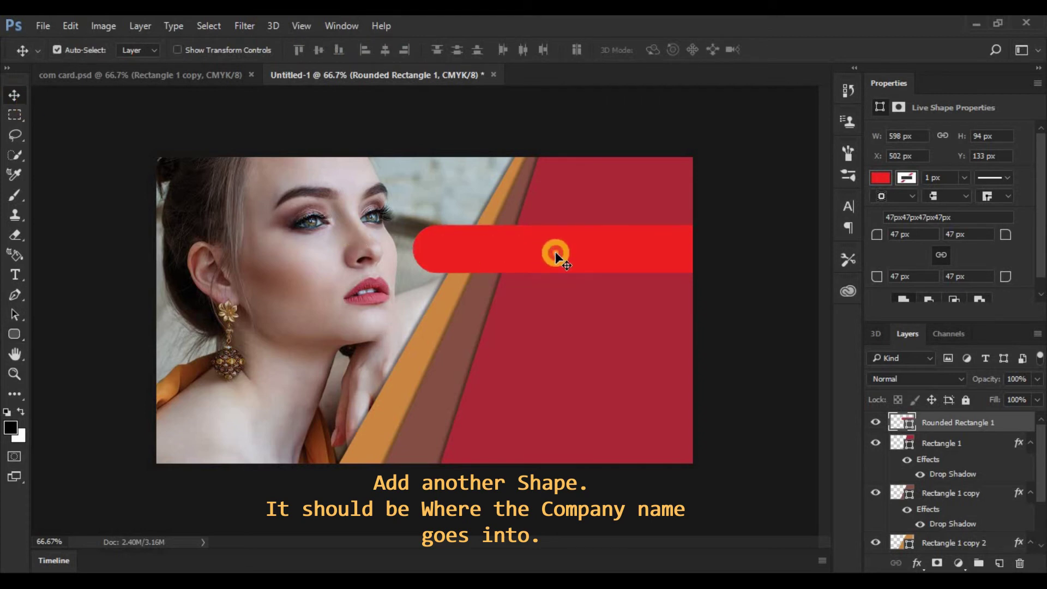
{"action": "left_click_drag", "start_coordinate": [556, 251], "coordinate": [555, 293]}
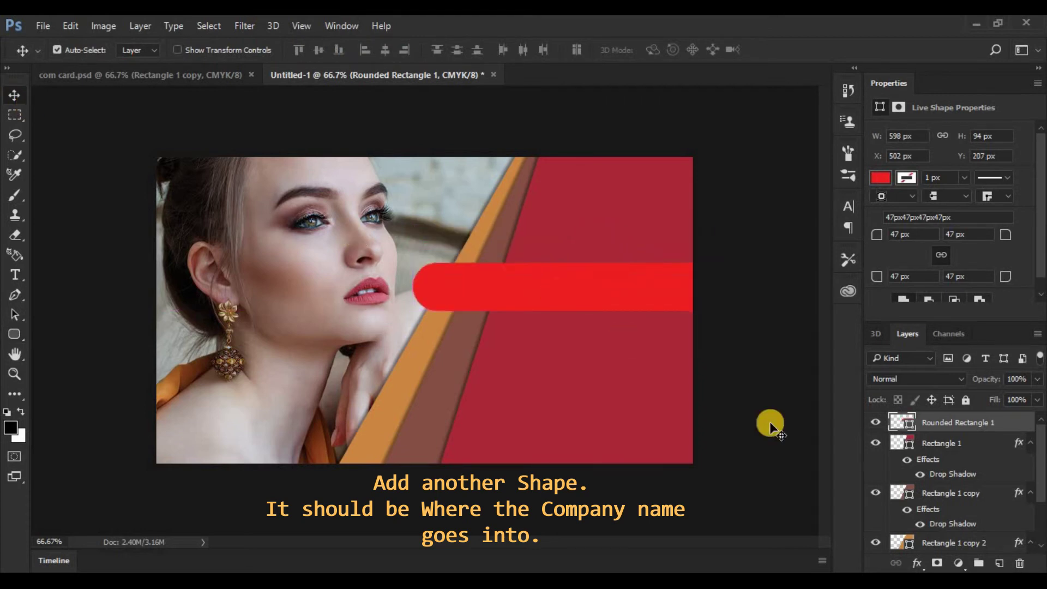
Change the rounded rectangle's fill to near-black #1b1a1a and shift the shape slightly left to about X 487 px
{"action": "double_click", "coordinate": [898, 422]}
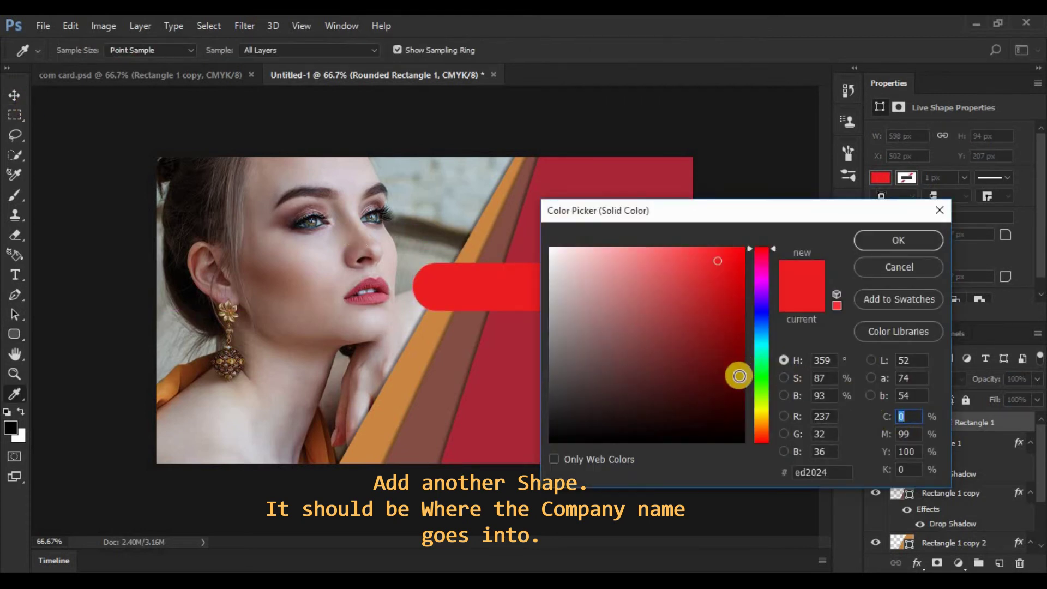
{"action": "mouse_move", "coordinate": [739, 376]}
{"action": "left_mouse_down"}
{"action": "mouse_move", "coordinate": [727, 392]}
{"action": "mouse_move", "coordinate": [568, 433]}
{"action": "mouse_move", "coordinate": [548, 421]}
{"action": "left_mouse_up"}
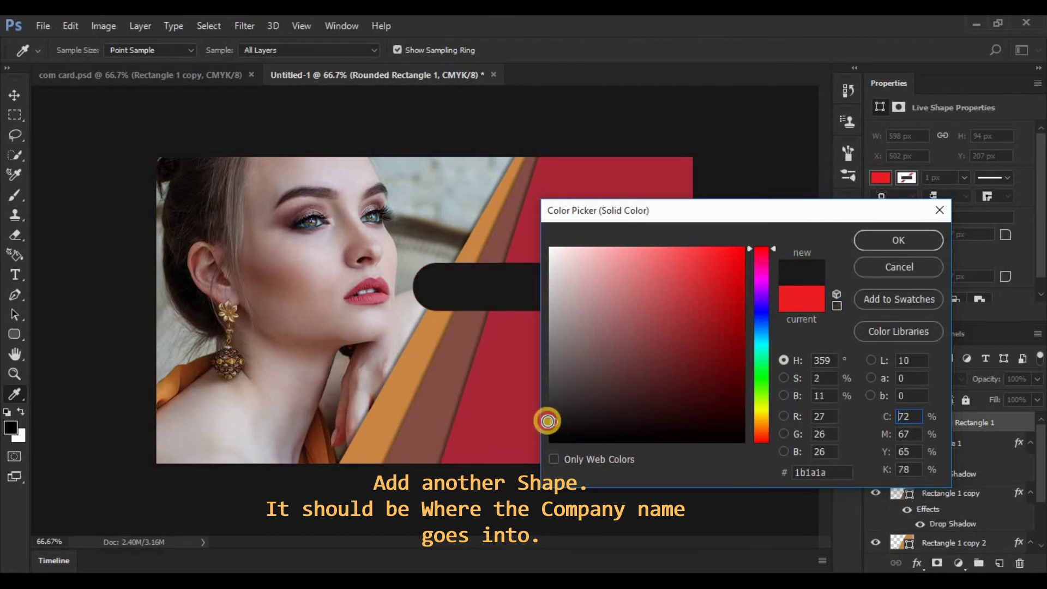
{"action": "left_click", "coordinate": [900, 239]}
{"action": "key", "text": "v"}
{"action": "mouse_move", "coordinate": [616, 297]}
{"action": "left_mouse_down"}
{"action": "mouse_move", "coordinate": [610, 286]}
{"action": "mouse_move", "coordinate": [608, 301]}
{"action": "left_mouse_up"}
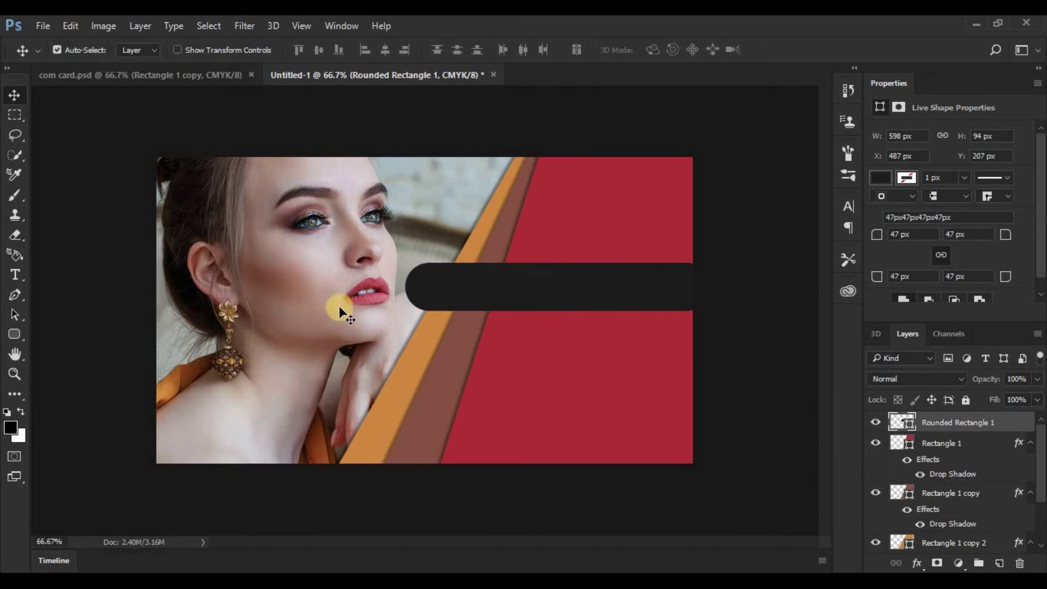
Add the company name "DYNAMO FASHION..." in white 12 pt Feena Casual and place it on the dark rounded bar
{"action": "left_click", "coordinate": [14, 274]}
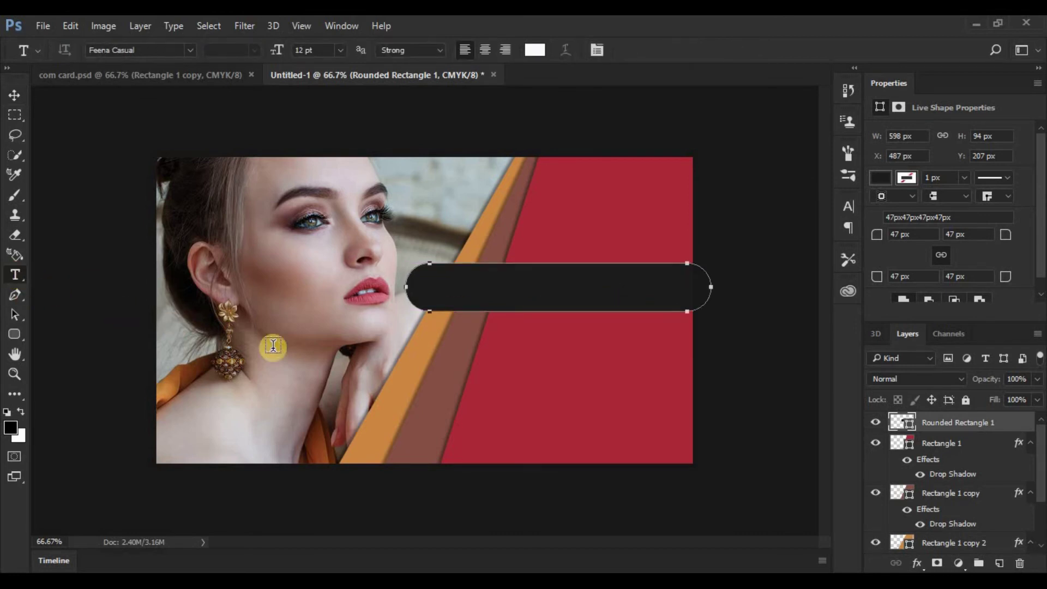
{"action": "left_click", "coordinate": [515, 379]}
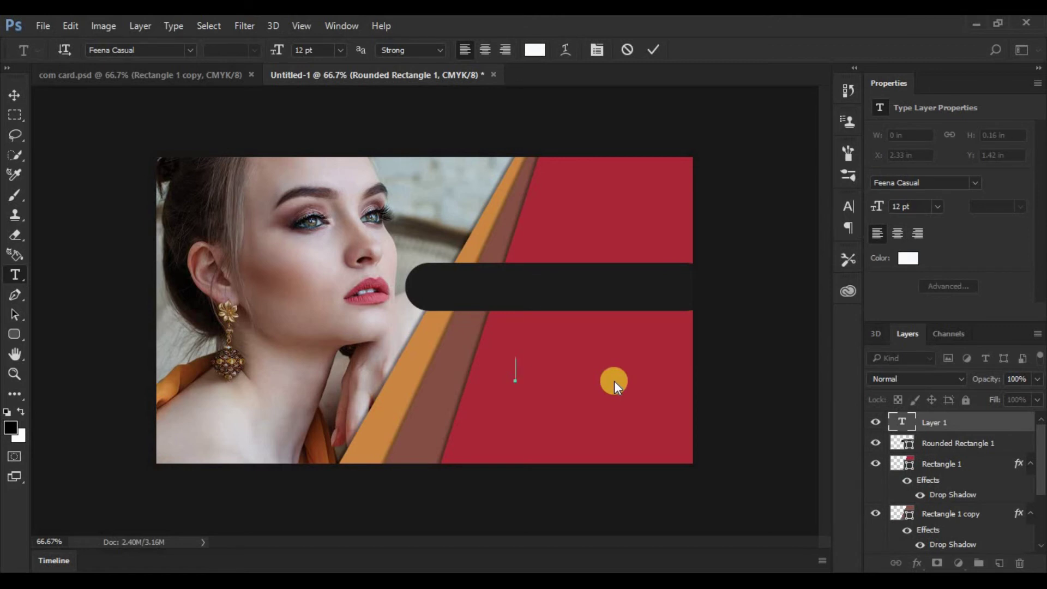
{"action": "type", "text": "DYNA "}
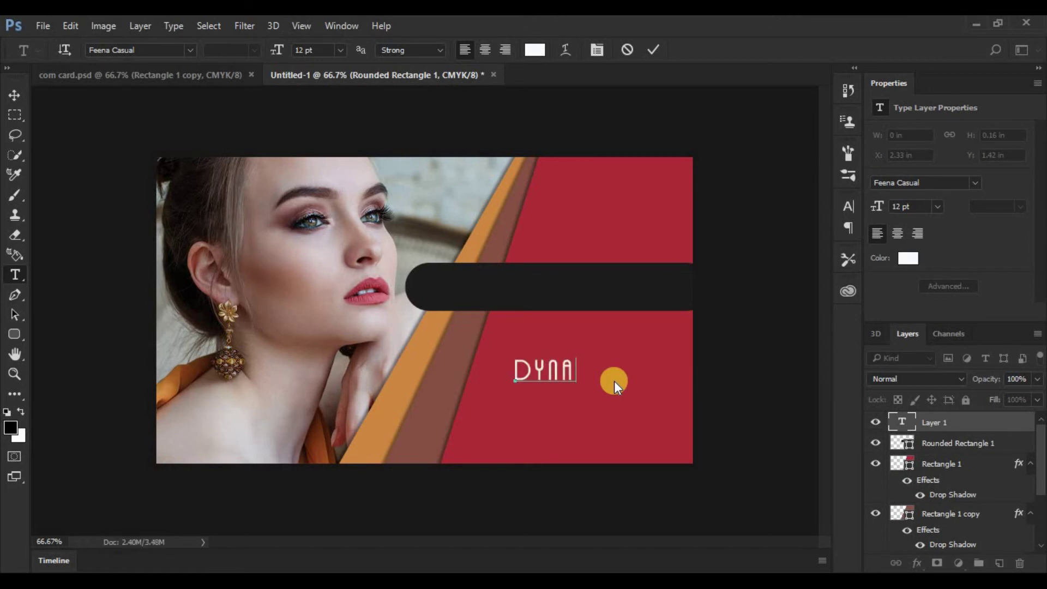
{"action": "type", "text": "MO FAS"}
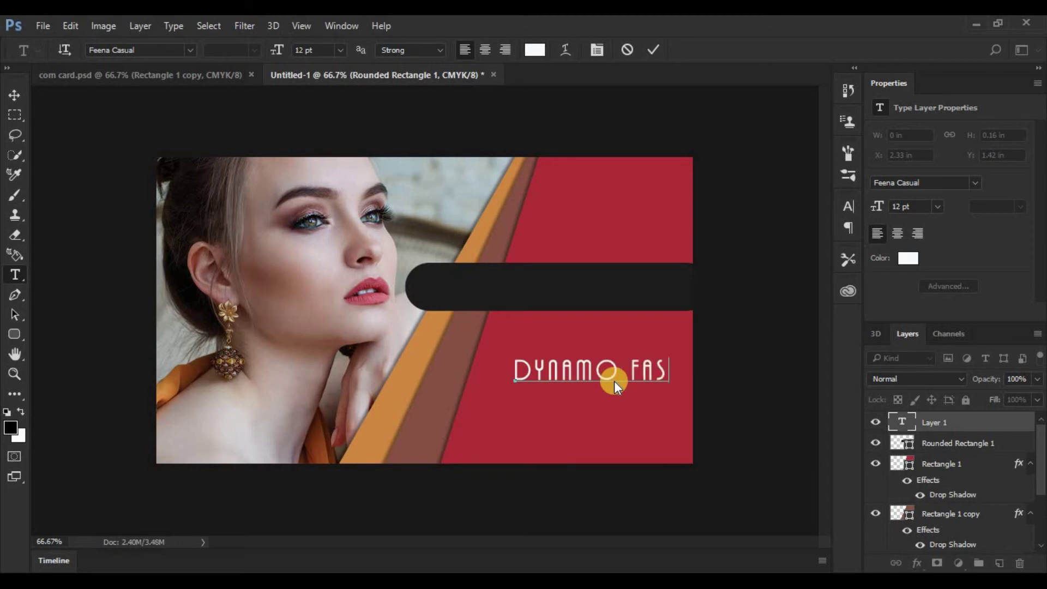
{"action": "type", "text": "HION"}
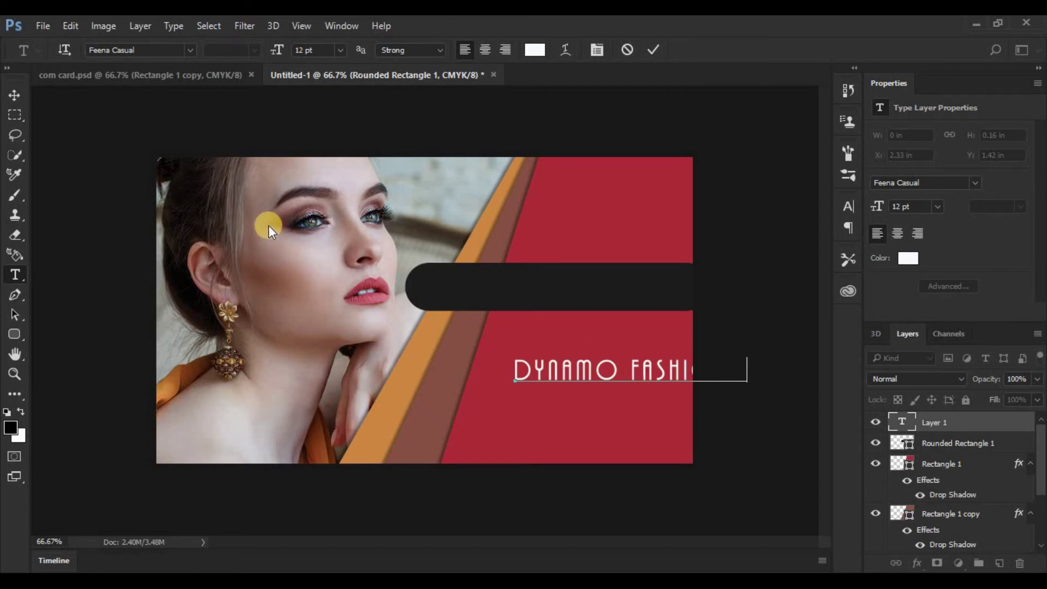
{"action": "left_click", "coordinate": [24, 91]}
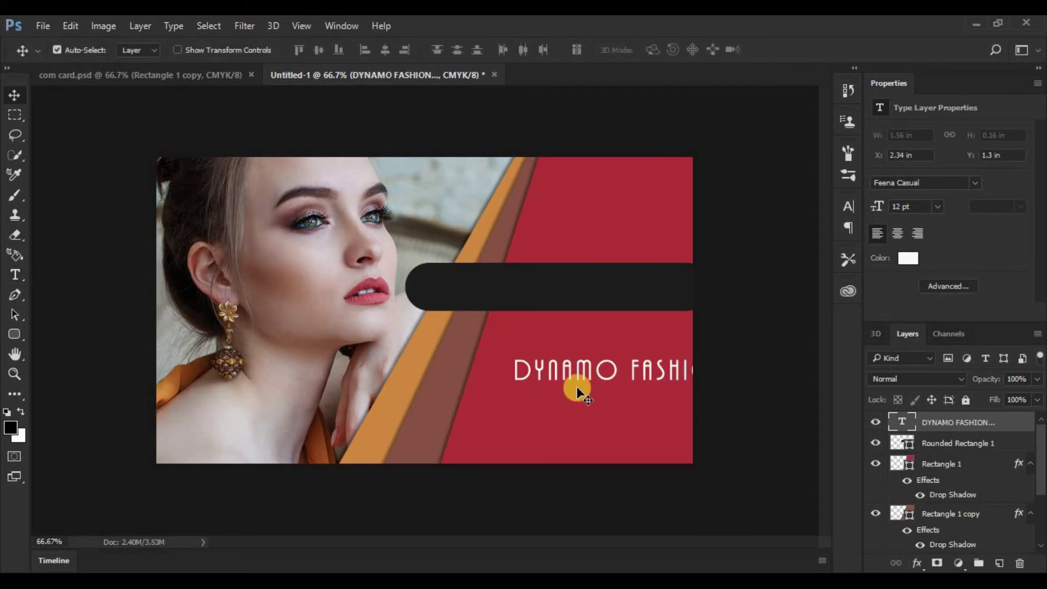
{"action": "left_click_drag", "start_coordinate": [583, 378], "coordinate": [509, 291]}
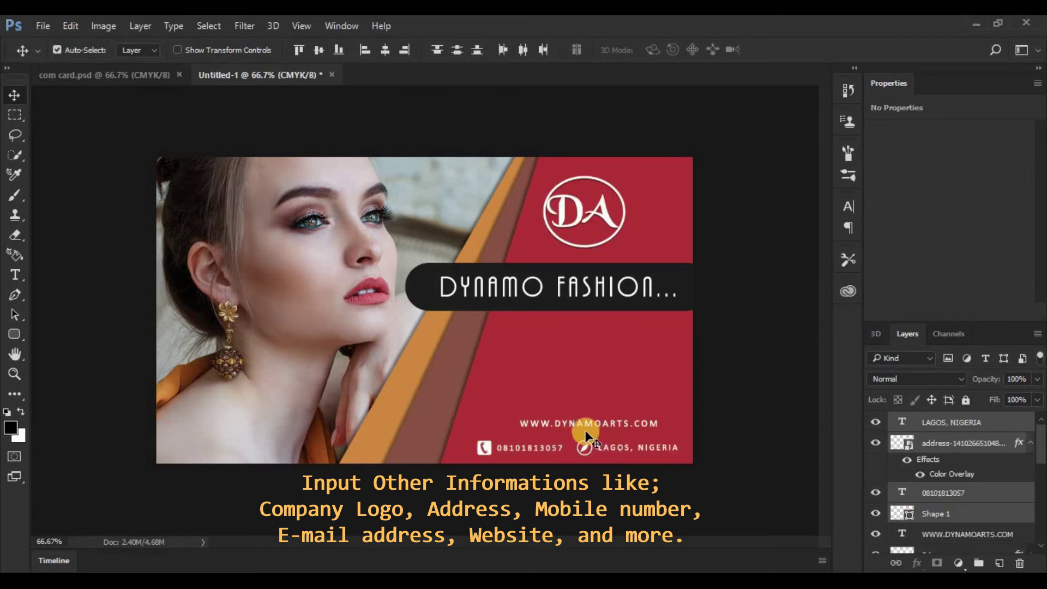
Raise the website text slightly and draw a thin white rectangle about 389 × 2 px as a divider line beneath it
{"action": "left_click_drag", "start_coordinate": [581, 424], "coordinate": [580, 418]}
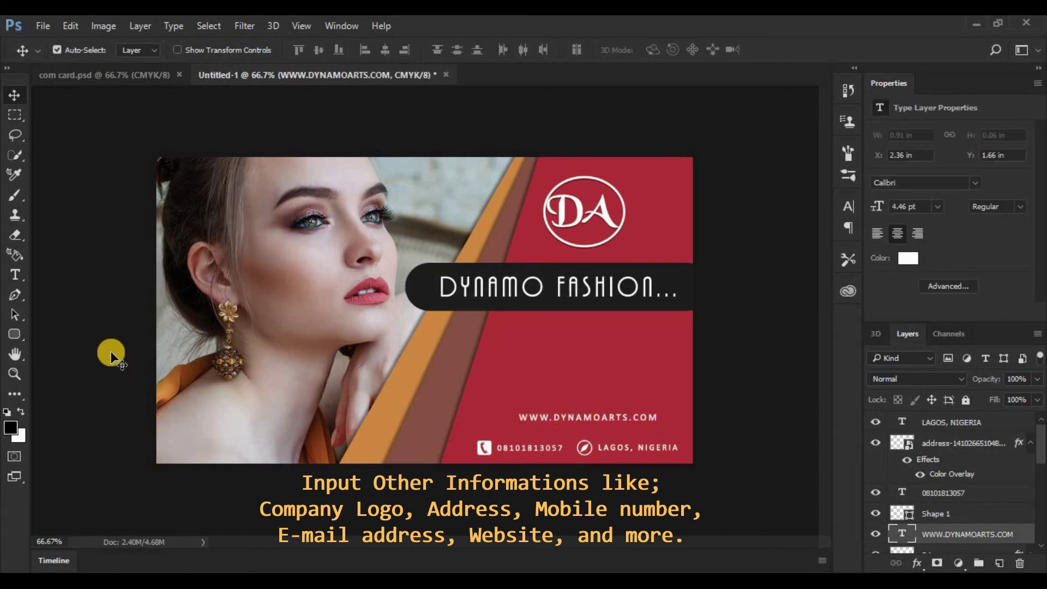
{"action": "left_click", "coordinate": [8, 336]}
{"action": "left_click_drag", "start_coordinate": [8, 336], "coordinate": [100, 336]}
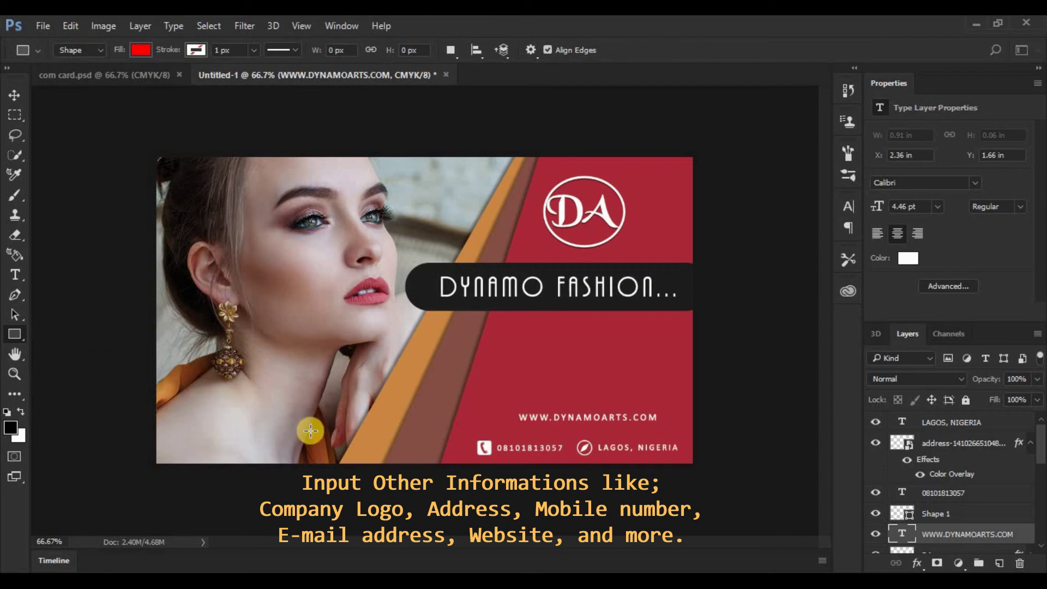
{"action": "left_click", "coordinate": [950, 421]}
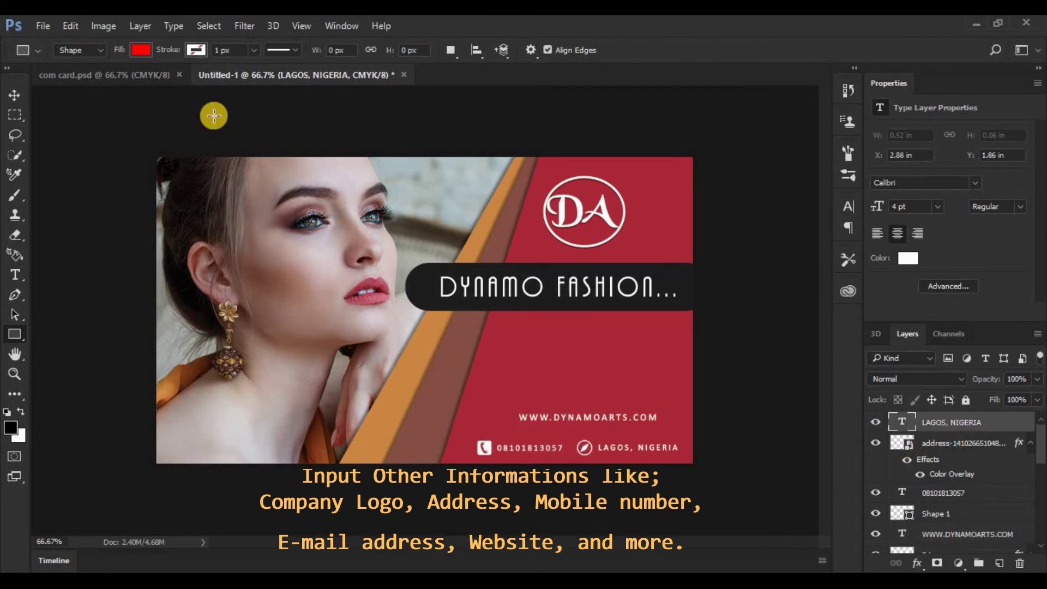
{"action": "left_click", "coordinate": [141, 50]}
{"action": "left_click", "coordinate": [103, 131]}
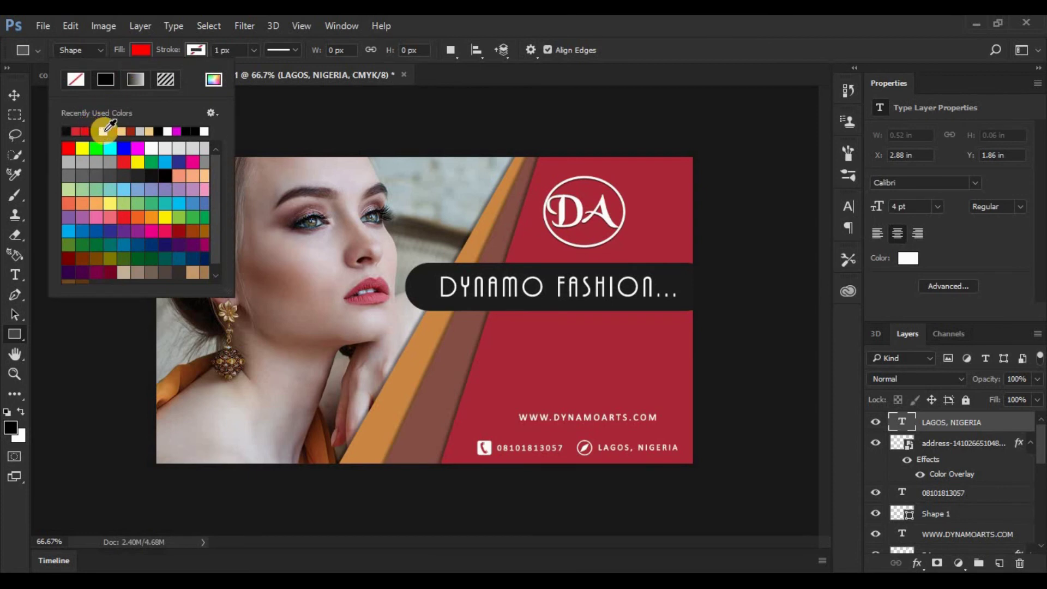
{"action": "left_click", "coordinate": [601, 22]}
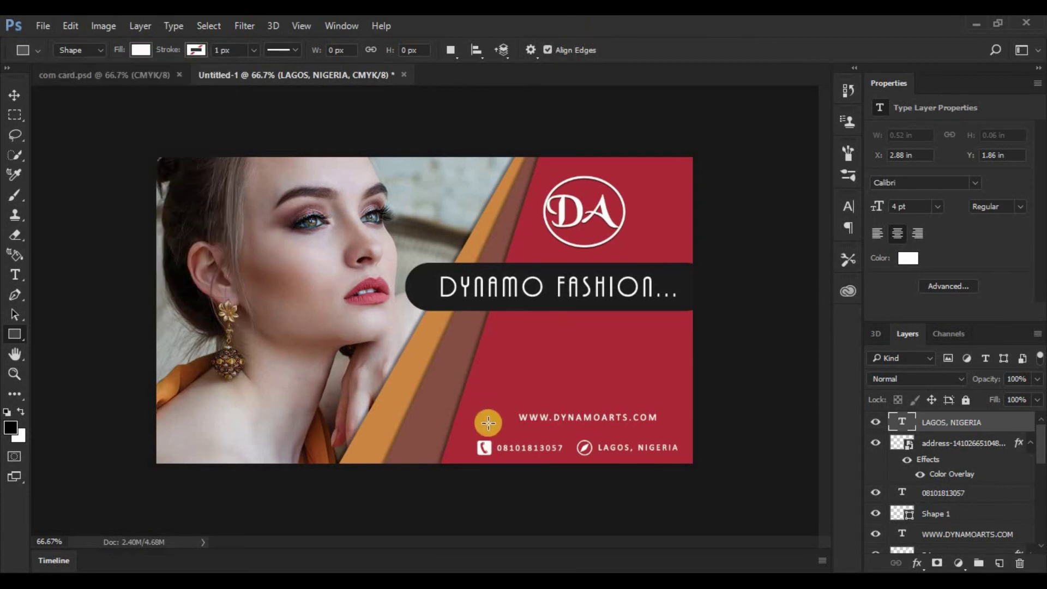
{"action": "left_click_drag", "start_coordinate": [504, 425], "coordinate": [692, 425]}
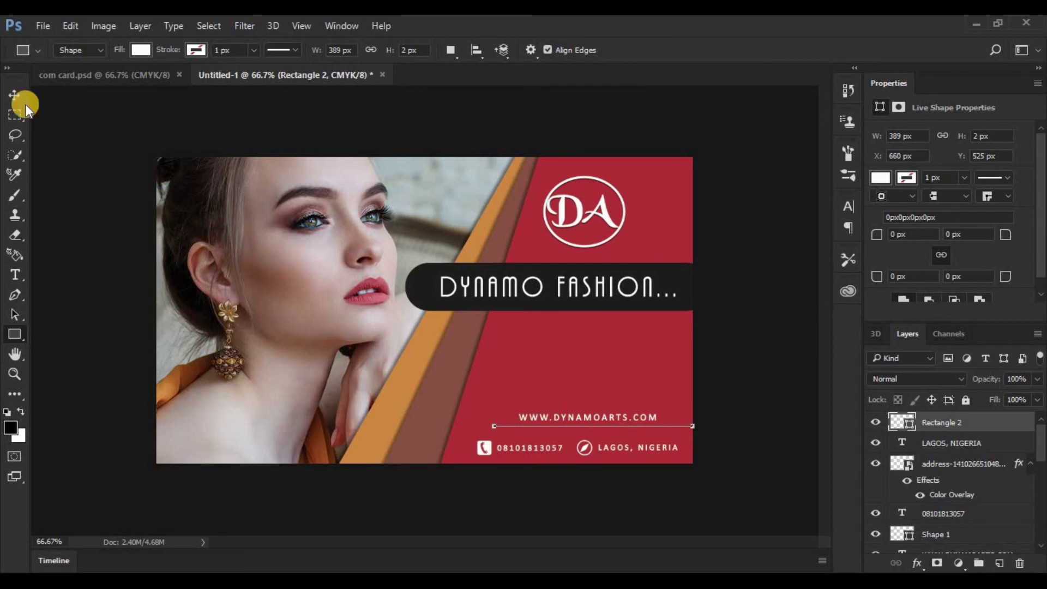
Reposition the white divider line to X 643 px, Y 529 px, between the website text and the contact details
{"action": "left_click", "coordinate": [10, 96]}
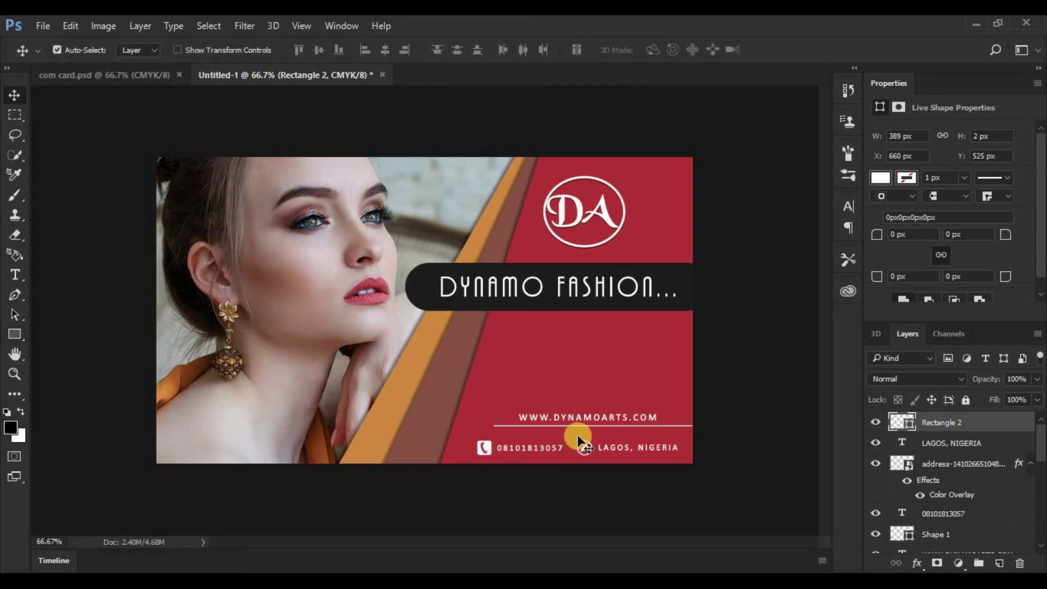
{"action": "key", "text": "ctrl+plus"}
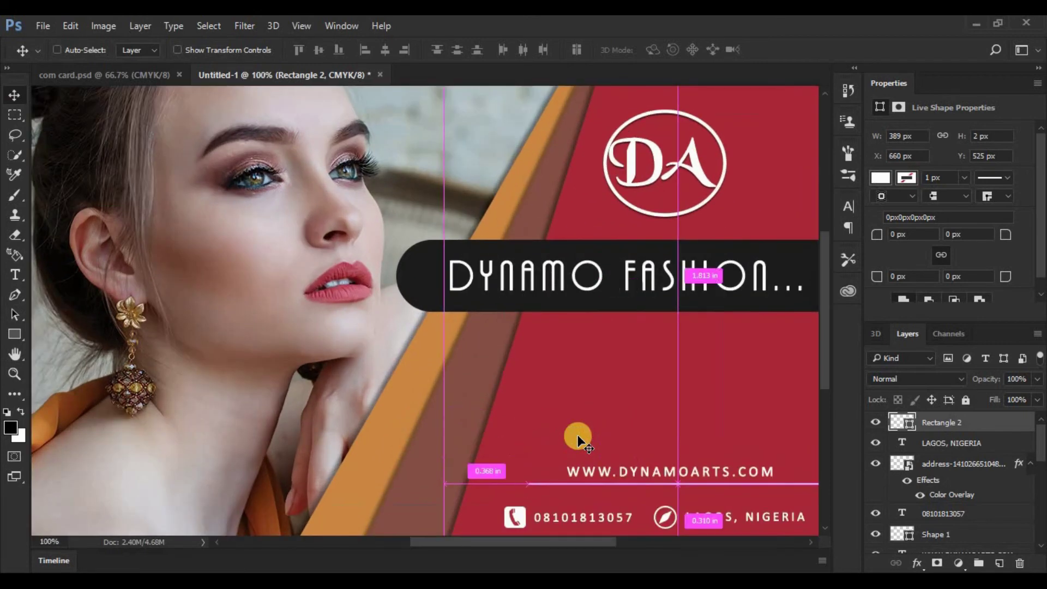
{"action": "key", "text": "ctrl+plus"}
{"action": "key", "text": "ctrl+minus"}
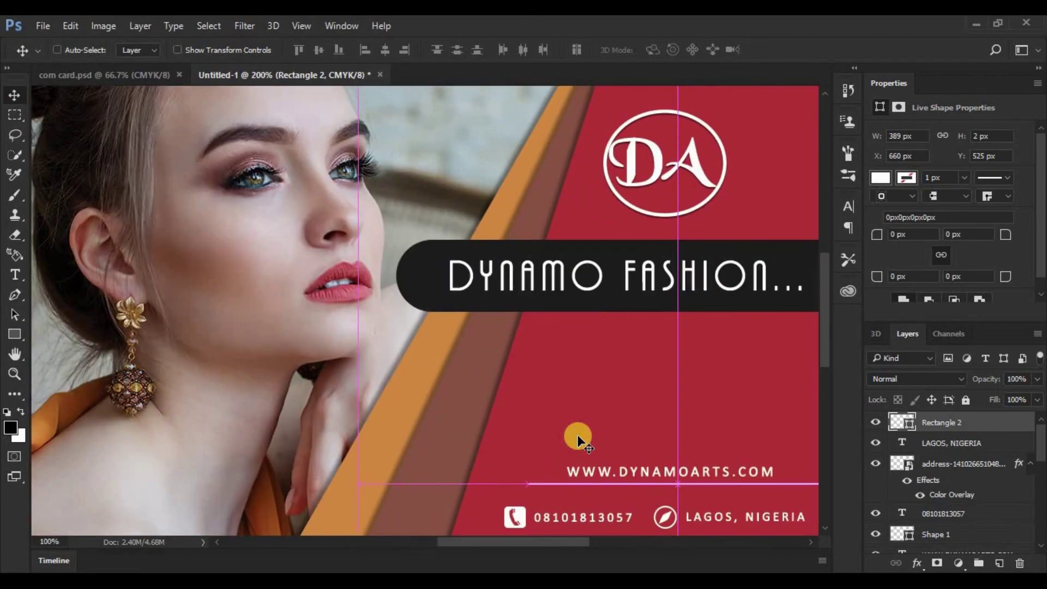
{"action": "left_click_drag", "start_coordinate": [638, 451], "coordinate": [494, 369]}
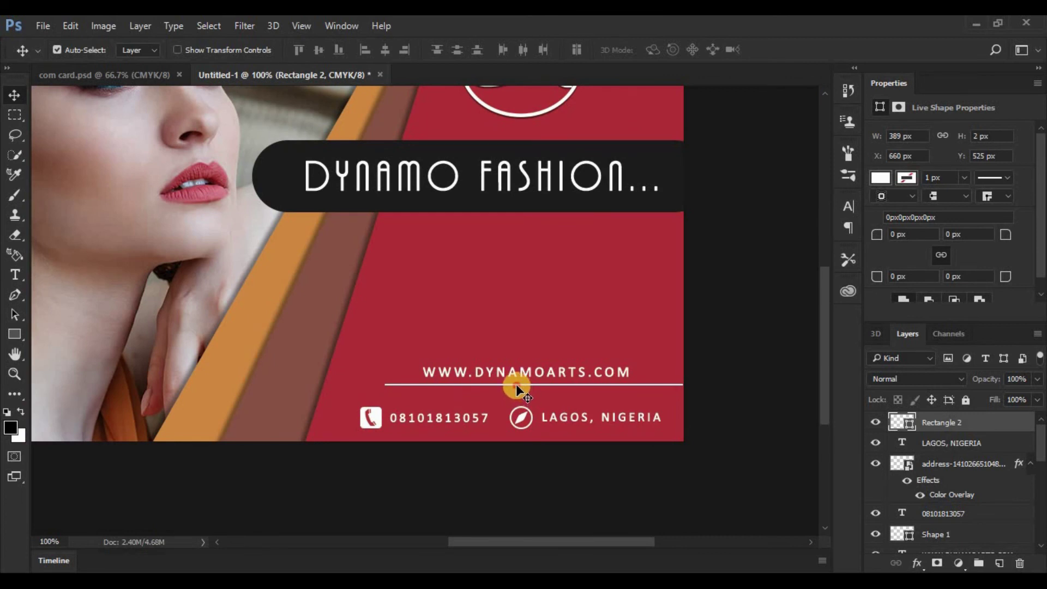
{"action": "left_click_drag", "start_coordinate": [516, 384], "coordinate": [504, 393]}
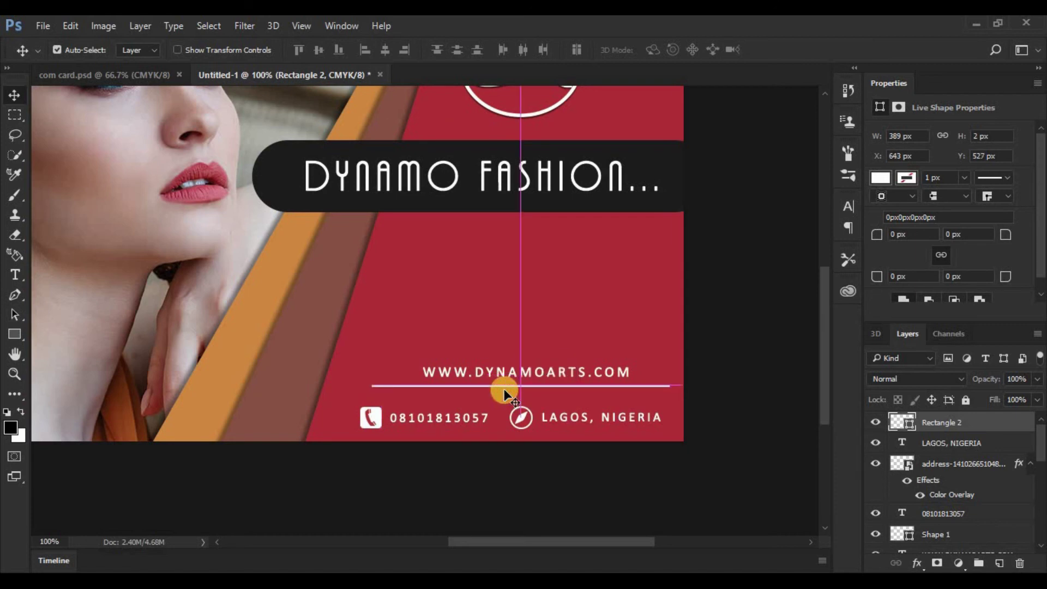
{"action": "key", "text": "ctrl+minus"}
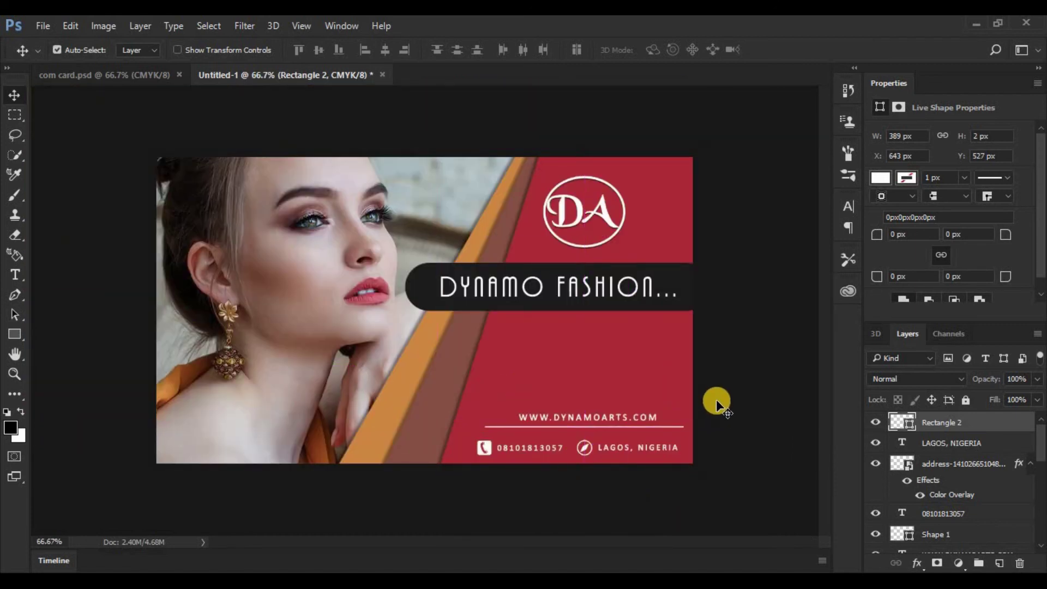
{"action": "key", "text": "Down"}
{"action": "key", "text": "Down"}
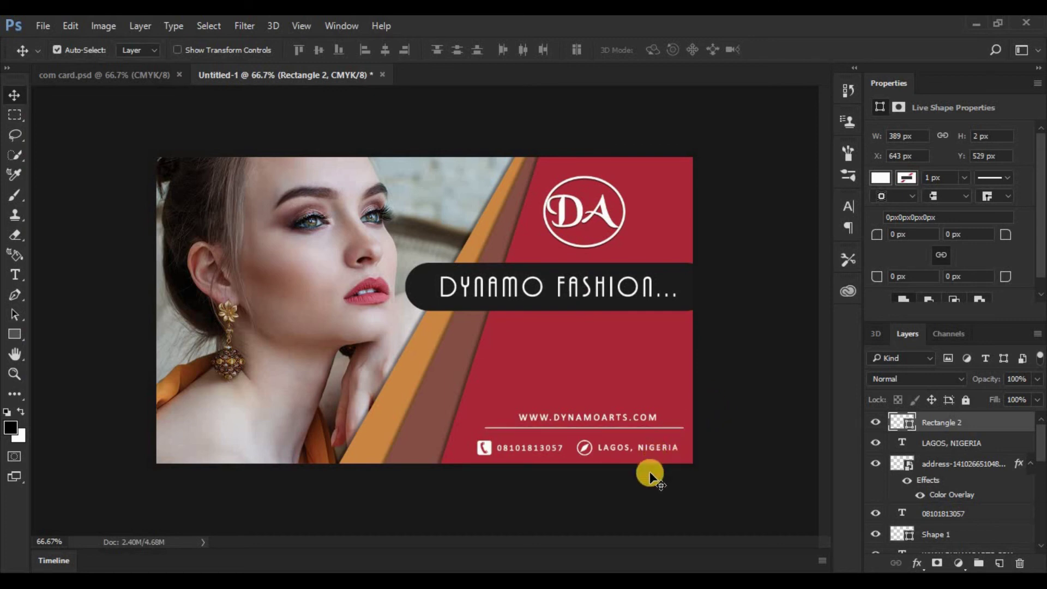
Duplicate the DA logo layer and move the copy onto the photo's lower-left area, at about X 0.15 in, Y 1.48 in
{"action": "left_click", "coordinate": [606, 219]}
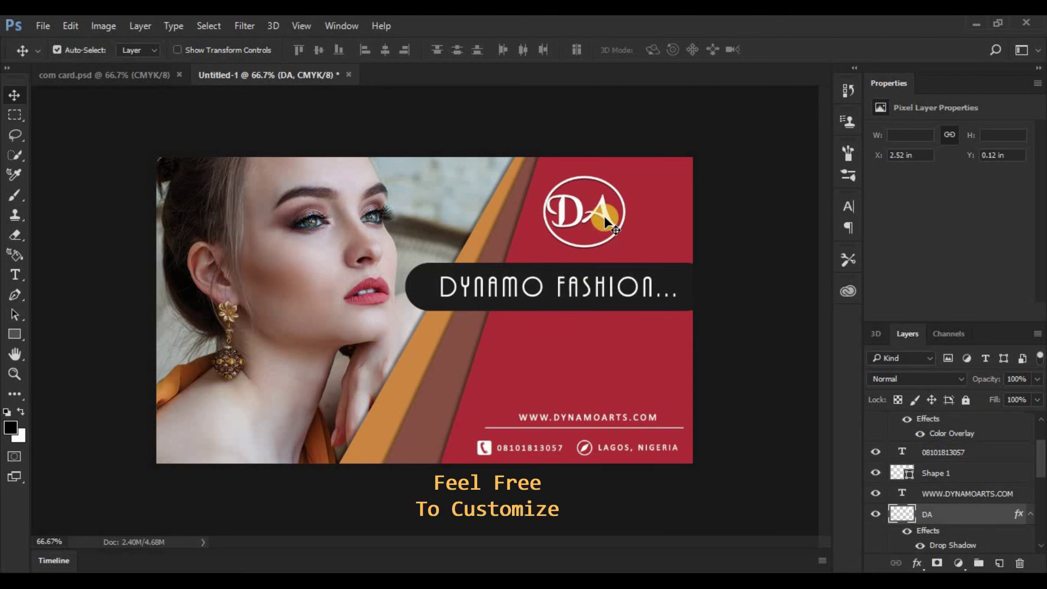
{"action": "mouse_move", "coordinate": [991, 514]}
{"action": "left_mouse_down"}
{"action": "mouse_move", "coordinate": [999, 562]}
{"action": "mouse_move", "coordinate": [989, 514]}
{"action": "left_mouse_up"}
{"action": "scroll", "coordinate": [988, 506], "scroll_direction": "down", "scroll_amount": 1}
{"action": "scroll", "coordinate": [987, 496], "scroll_direction": "down", "scroll_amount": 2}
{"action": "left_click_drag", "start_coordinate": [987, 475], "coordinate": [1002, 565]}
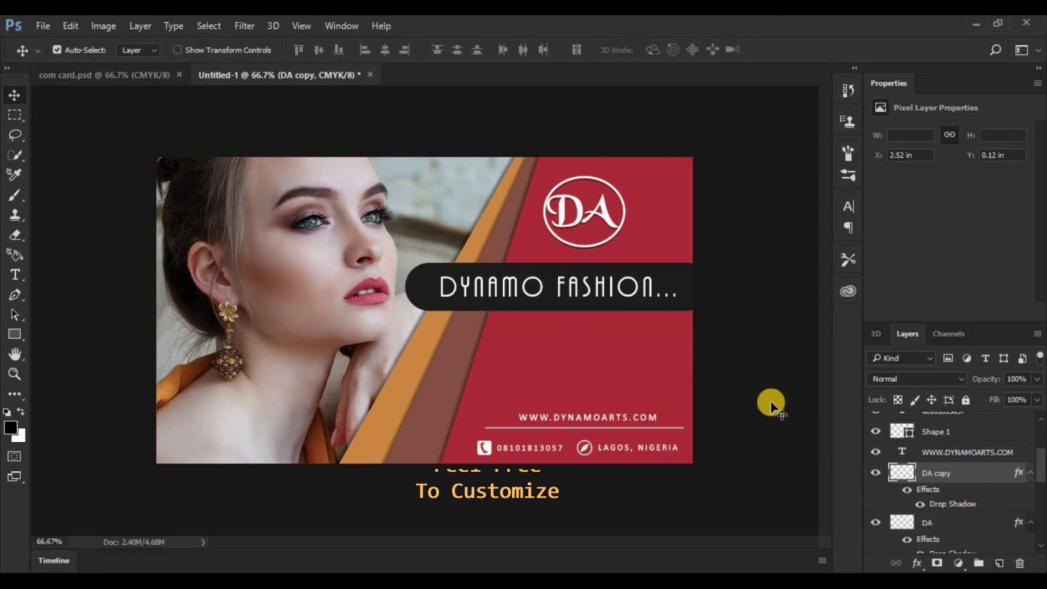
{"action": "left_click_drag", "start_coordinate": [611, 218], "coordinate": [240, 427]}
Enlarge the copied logo from its centre to about 133% and raise it to about X 0.07 in, Y 1.33 in
{"action": "key", "text": "ctrl"}
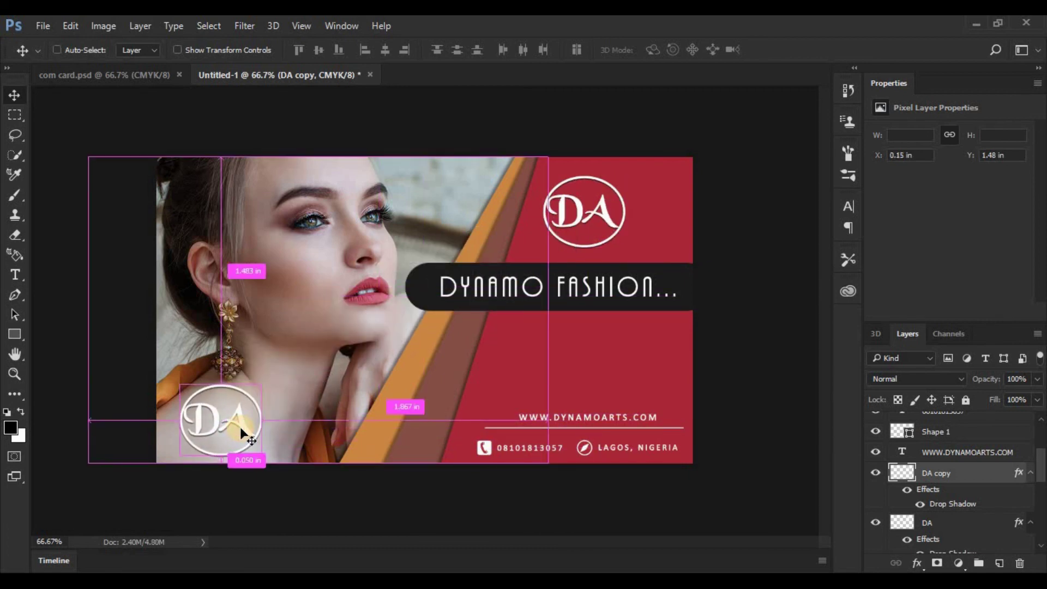
{"action": "key", "text": "ctrl+t"}
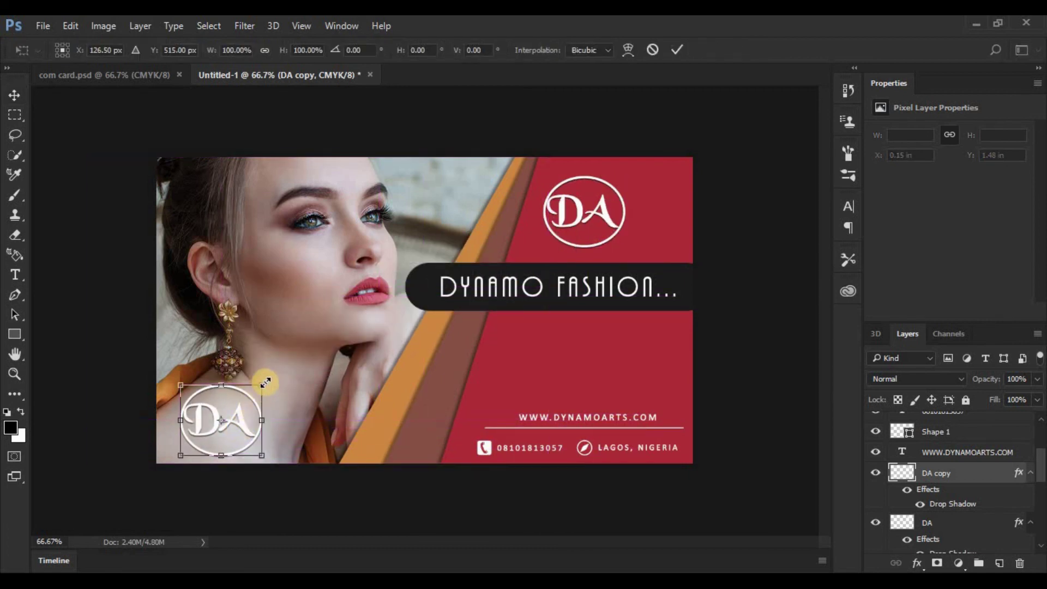
{"action": "mouse_move", "coordinate": [263, 384]}
{"action": "left_mouse_down"}
{"action": "mouse_move", "coordinate": [297, 364]}
{"action": "mouse_move", "coordinate": [274, 373]}
{"action": "left_mouse_up"}
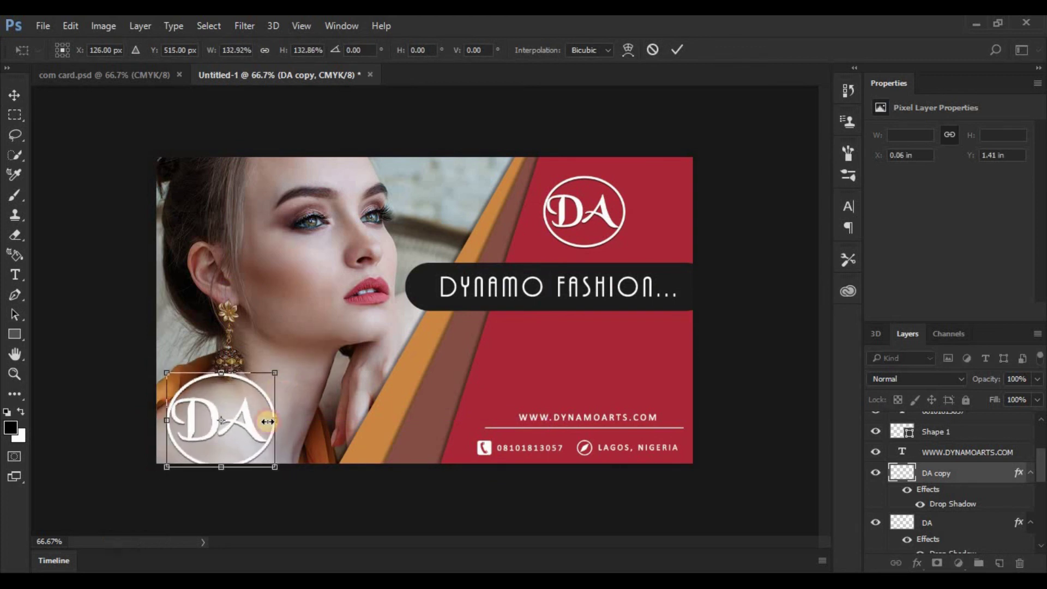
{"action": "left_click_drag", "start_coordinate": [260, 422], "coordinate": [262, 410]}
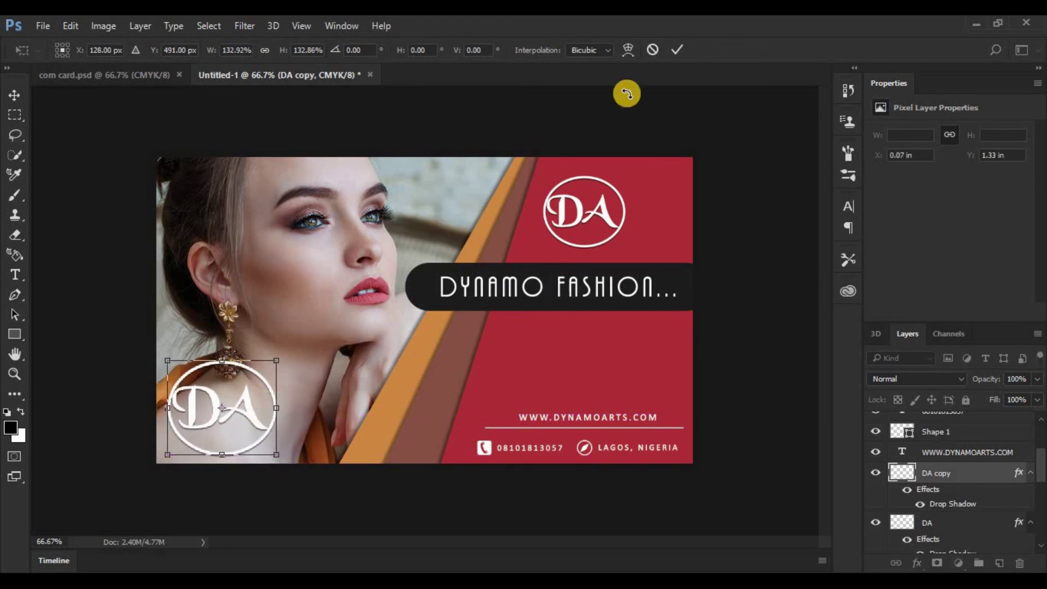
{"action": "left_click", "coordinate": [680, 55]}
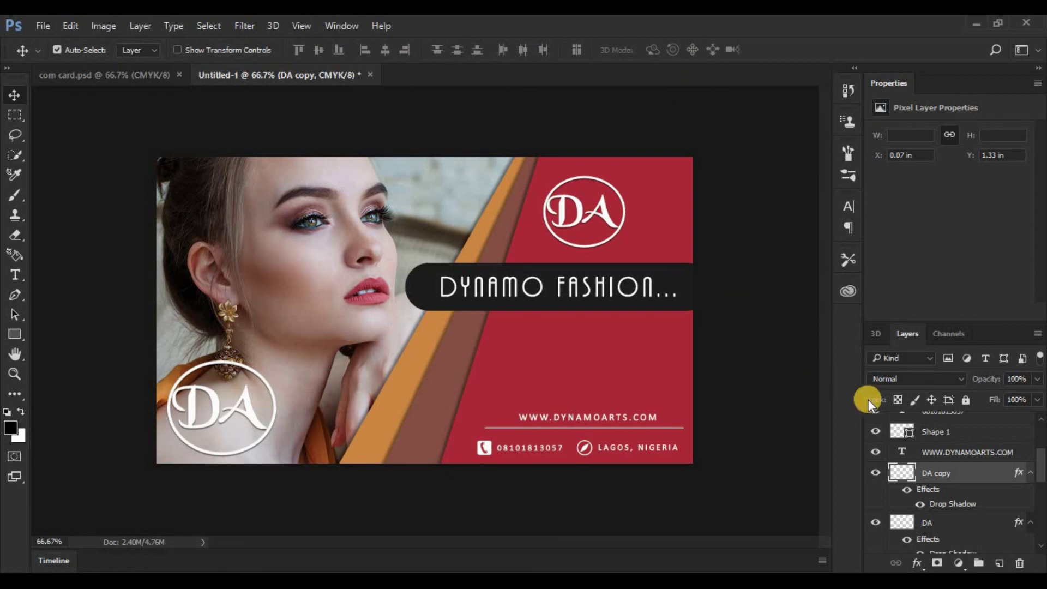
Reduce the copied logo's layer opacity to 50% and shift it to X 0 in, Y 1.38 in, in the photo's lower-left corner
{"action": "left_click", "coordinate": [1037, 379]}
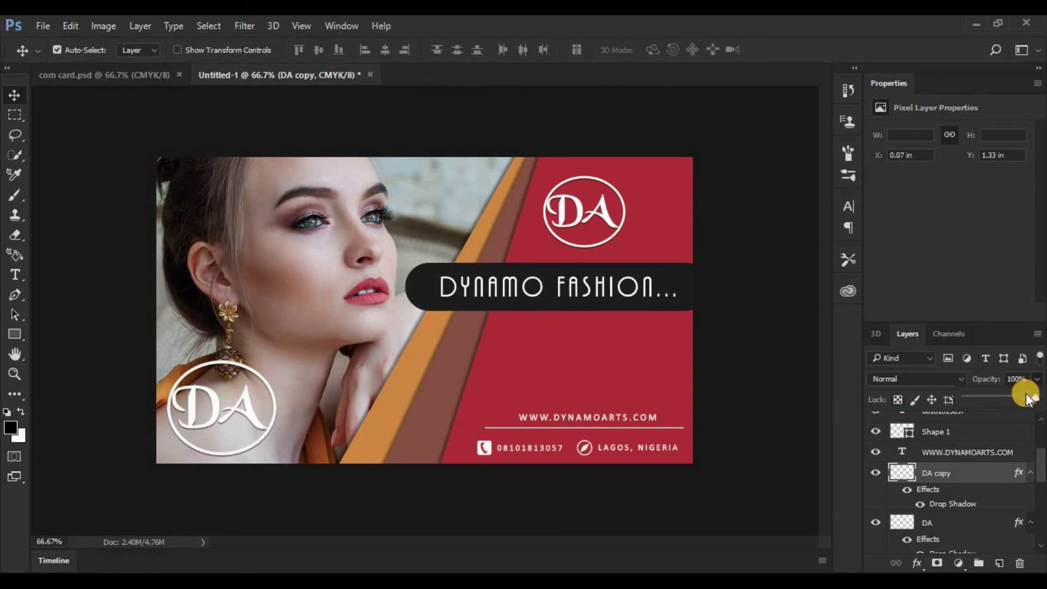
{"action": "left_click_drag", "start_coordinate": [1015, 397], "coordinate": [1003, 398]}
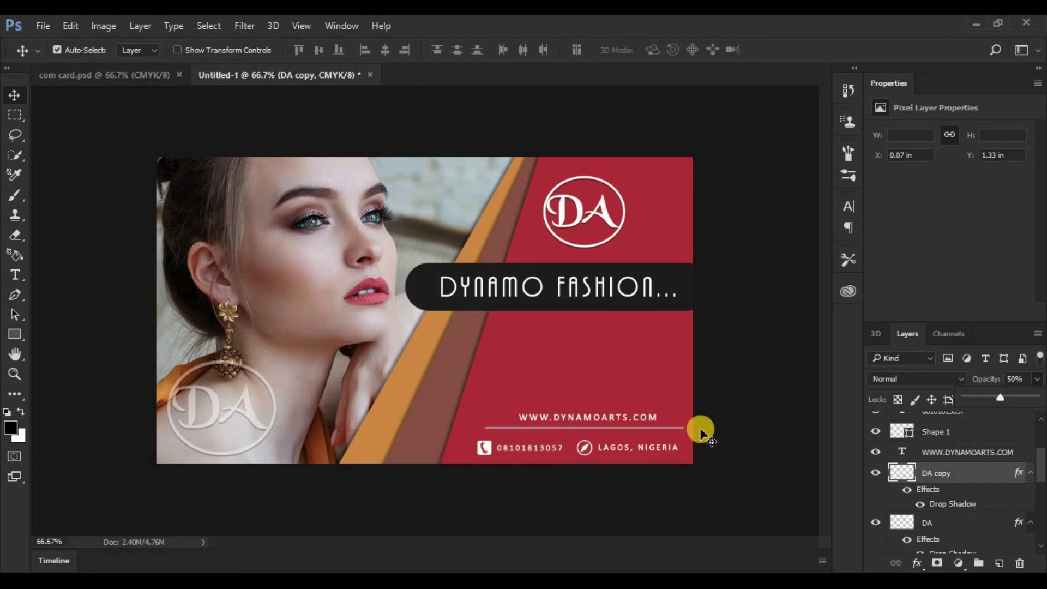
{"action": "left_click_drag", "start_coordinate": [252, 421], "coordinate": [244, 434]}
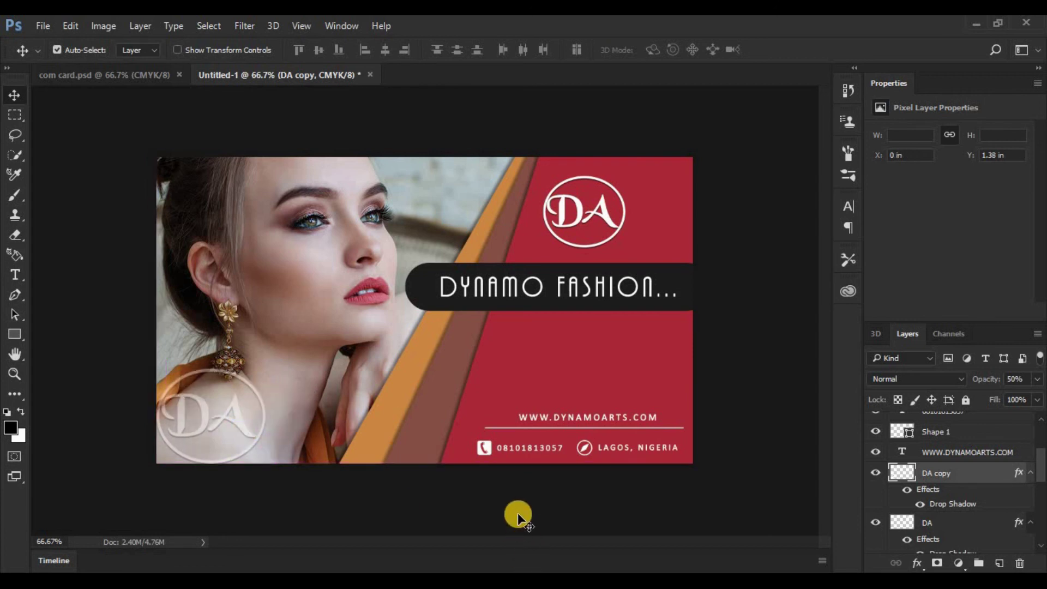
Set the drop shadow opacity of the brown slanted strip, Rectangle 1 copy, to 56%
{"action": "left_click", "coordinate": [454, 362]}
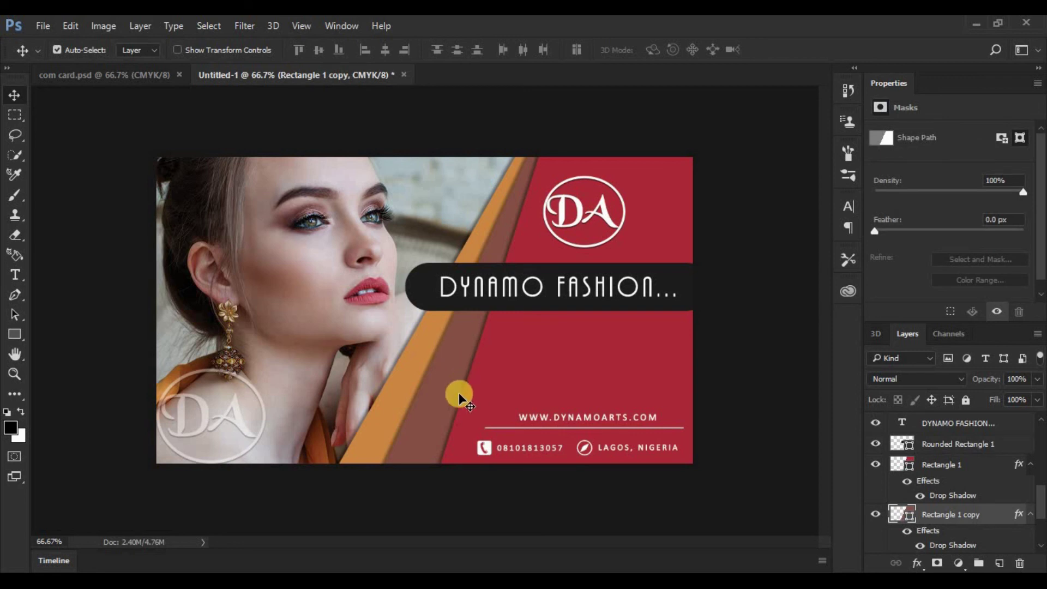
{"action": "double_click", "coordinate": [959, 546]}
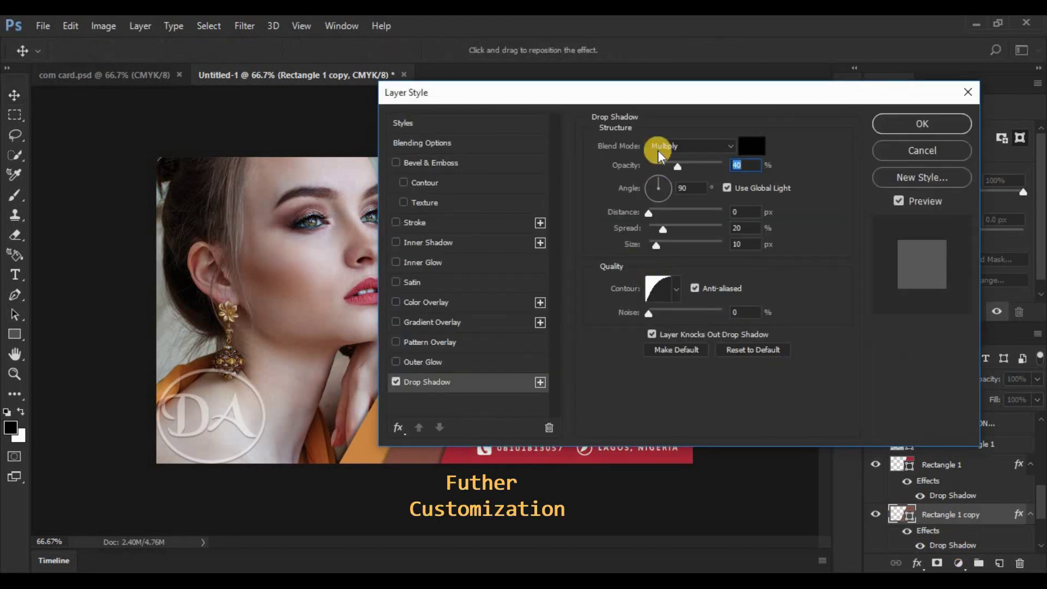
{"action": "left_click_drag", "start_coordinate": [653, 95], "coordinate": [776, 96]}
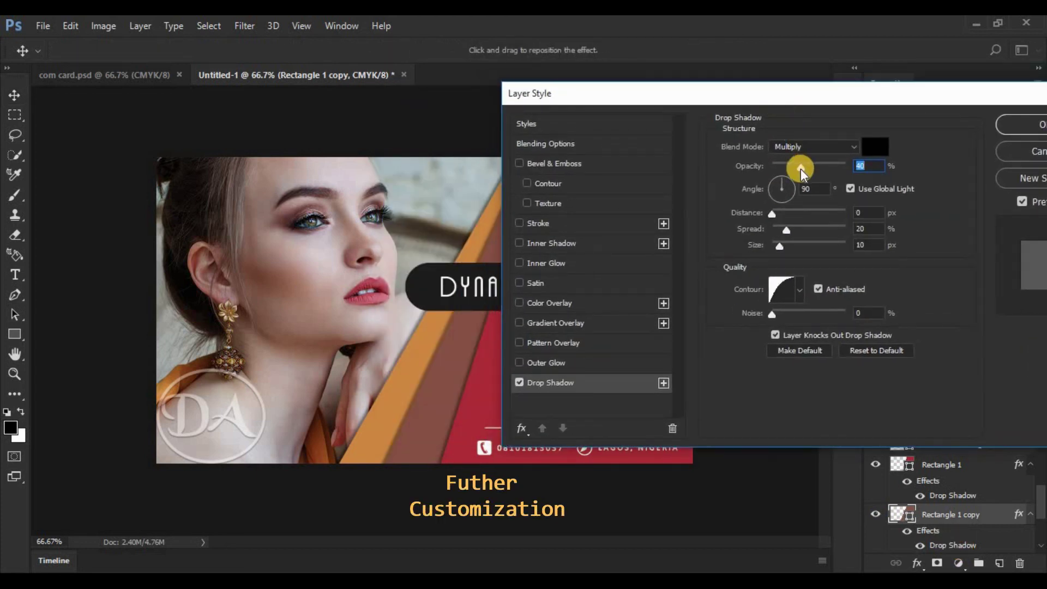
{"action": "mouse_move", "coordinate": [829, 168]}
{"action": "left_mouse_down"}
{"action": "mouse_move", "coordinate": [841, 169]}
{"action": "mouse_move", "coordinate": [813, 174]}
{"action": "left_mouse_up"}
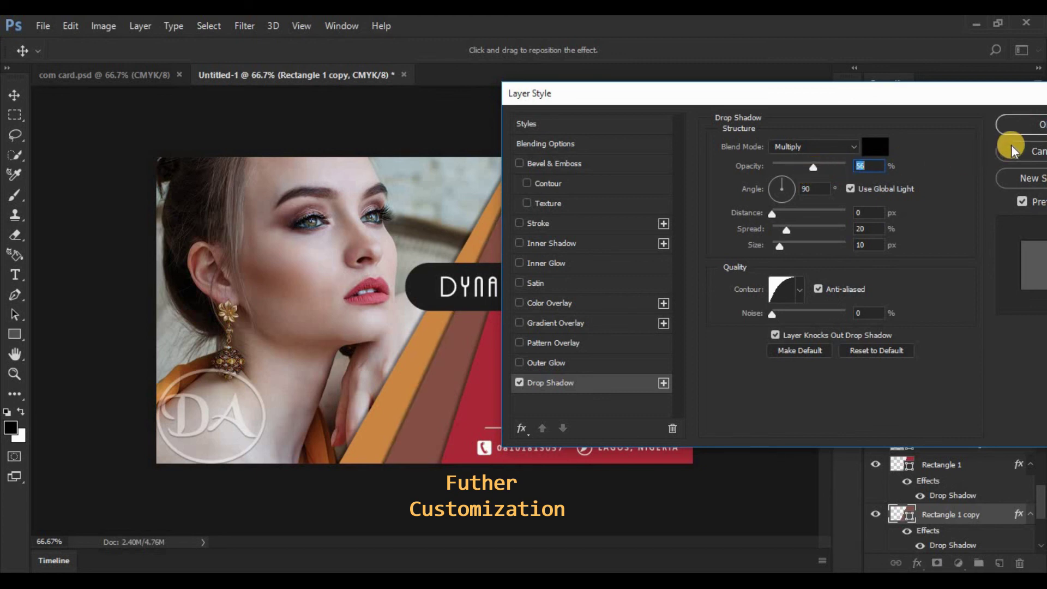
{"action": "left_click", "coordinate": [1018, 125]}
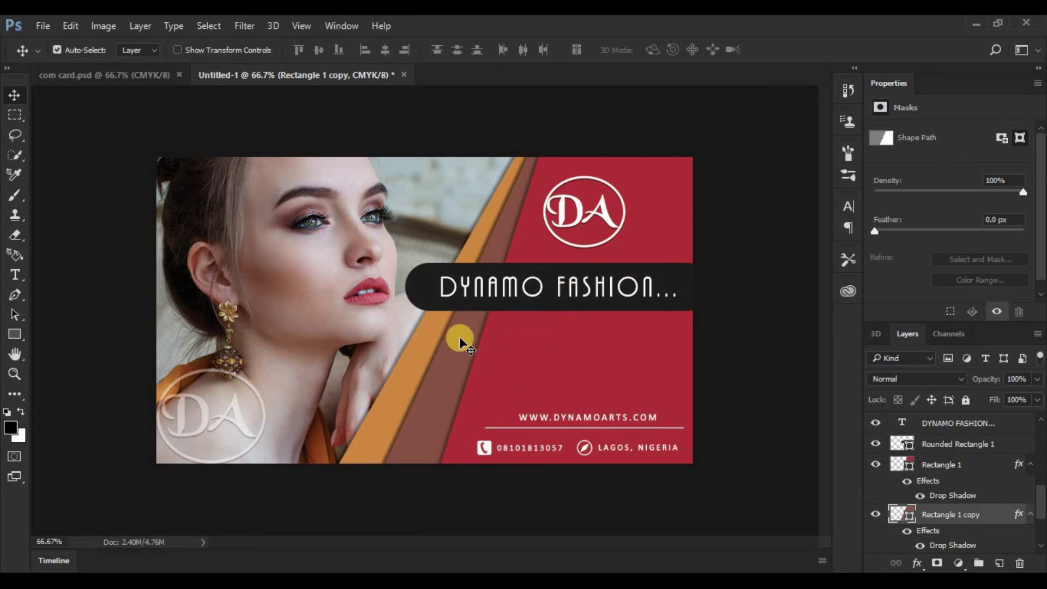
Display the finished business card in full screen mode to review the design
{"action": "key", "text": "f"}
{"action": "key", "text": "f"}
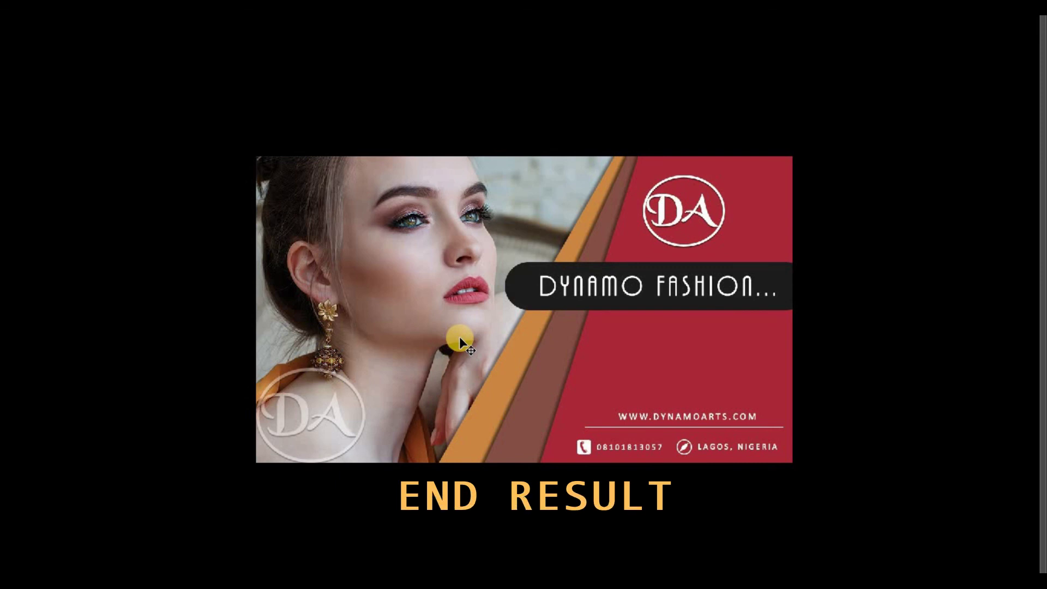
{"action": "key", "text": "ctrl"}
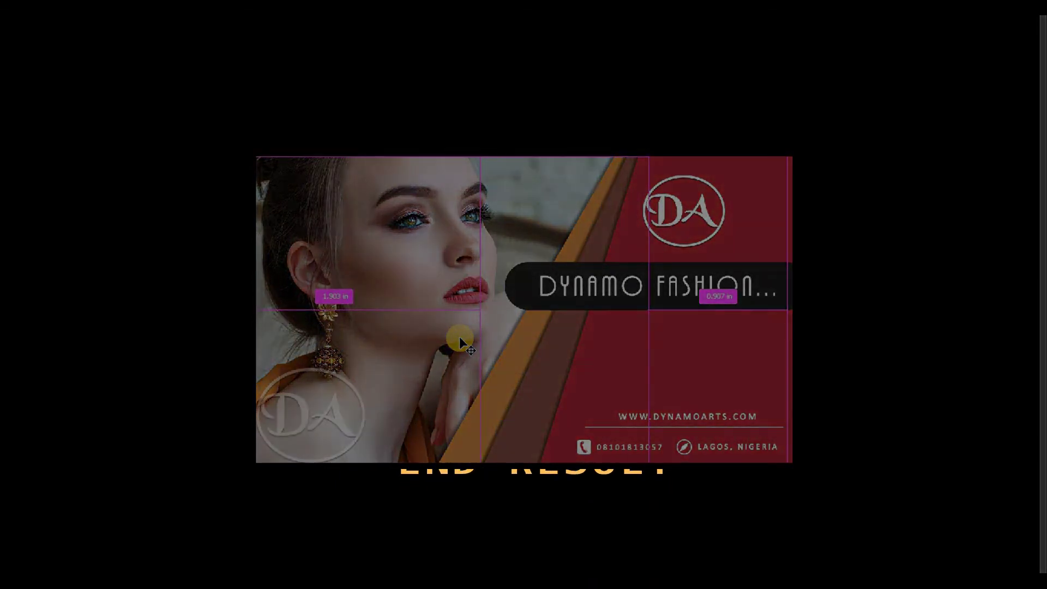